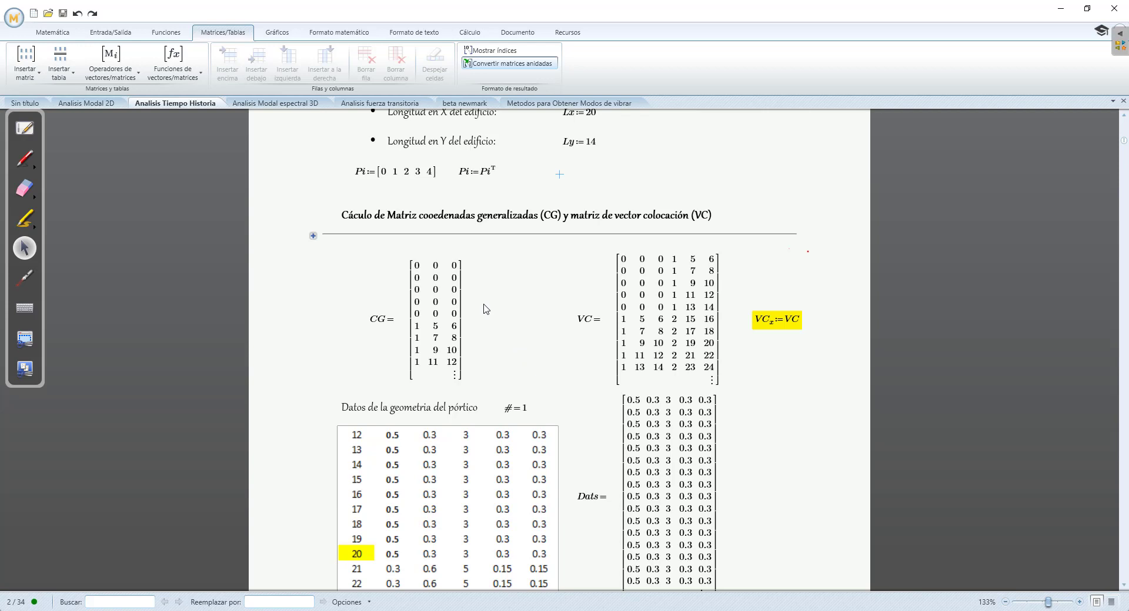
Highlight the generalized coordinates (CG) and collocation vector (VC) wording in the matrix calculation heading, and clear the selection
scroll(484, 308, "down", 1)
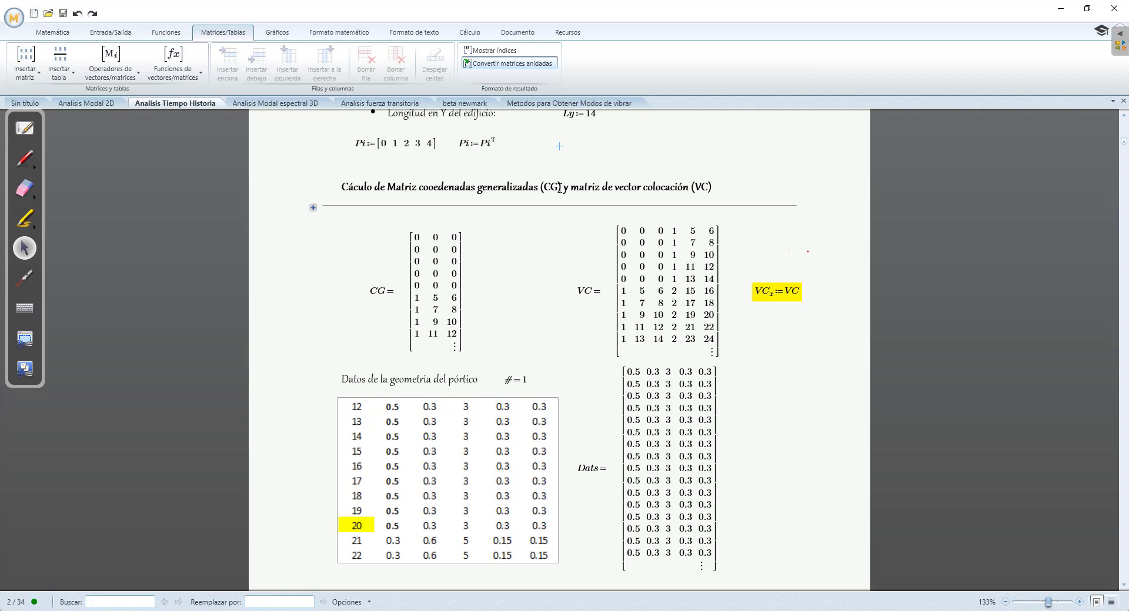
left_click_drag(563, 187, 477, 187)
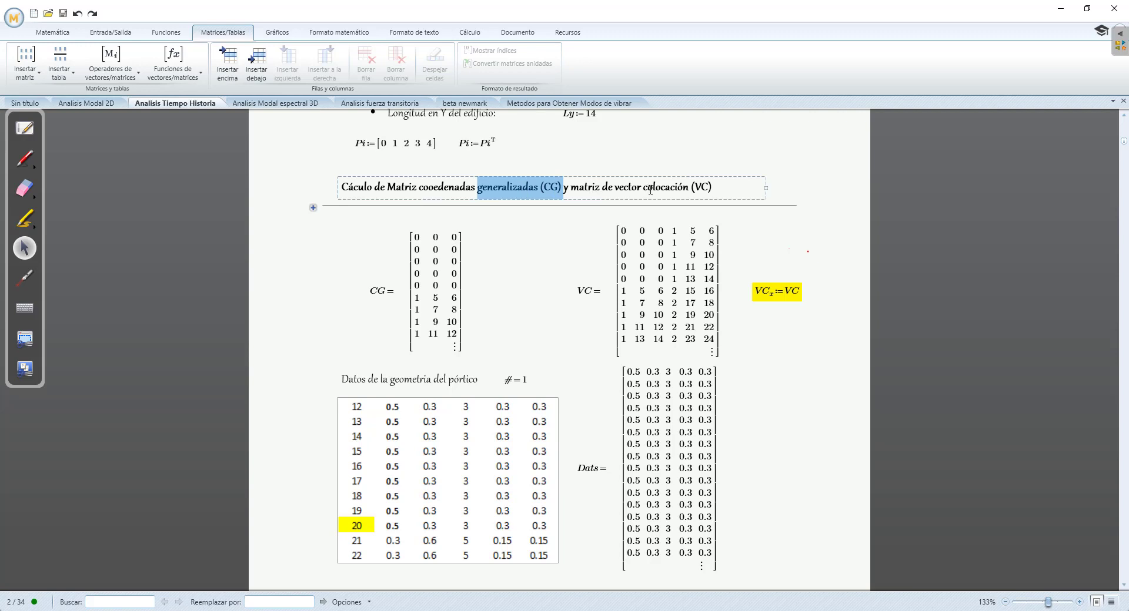
left_click_drag(650, 189, 735, 189)
left_click(744, 169)
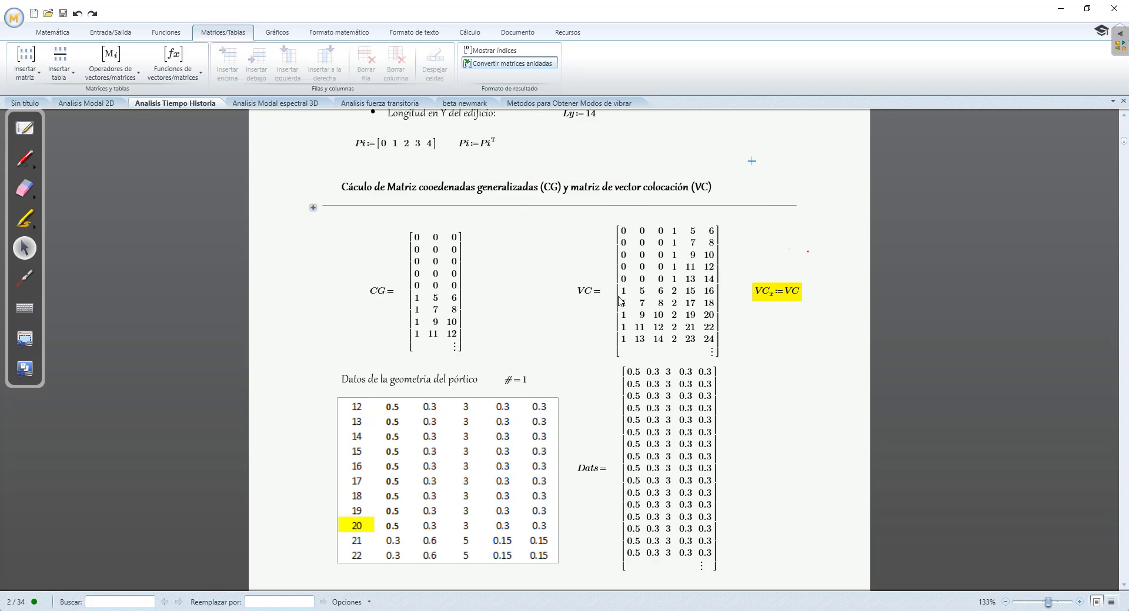
Expand the collapsed area under the CG and VC heading, examine the matrix program, and collapse the area again
left_click(312, 209)
scroll(526, 305, "down", 2)
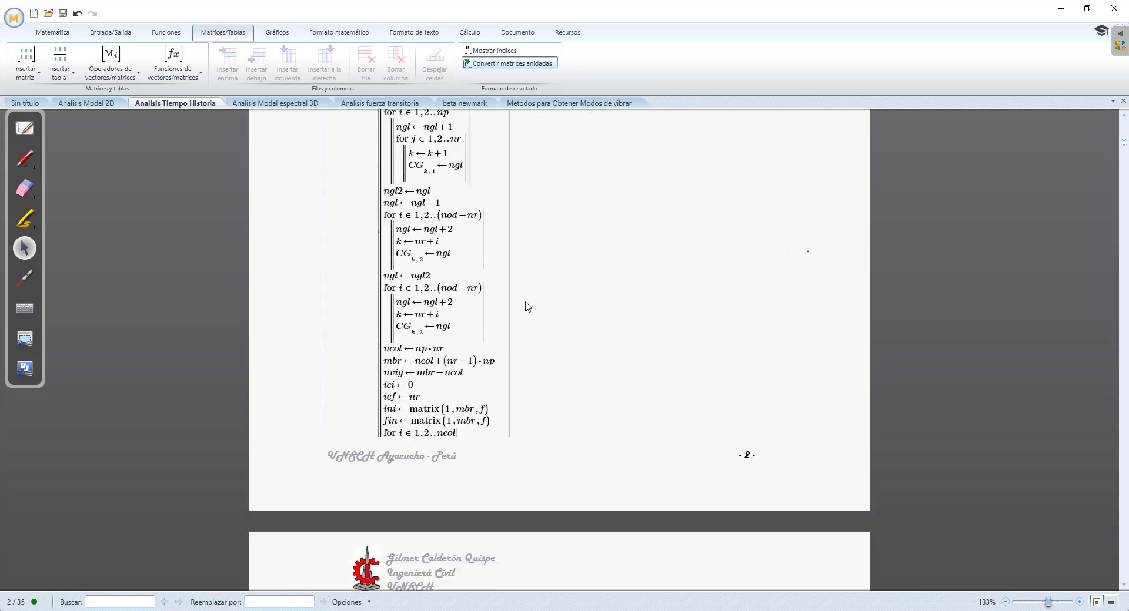
scroll(528, 306, "up", 4)
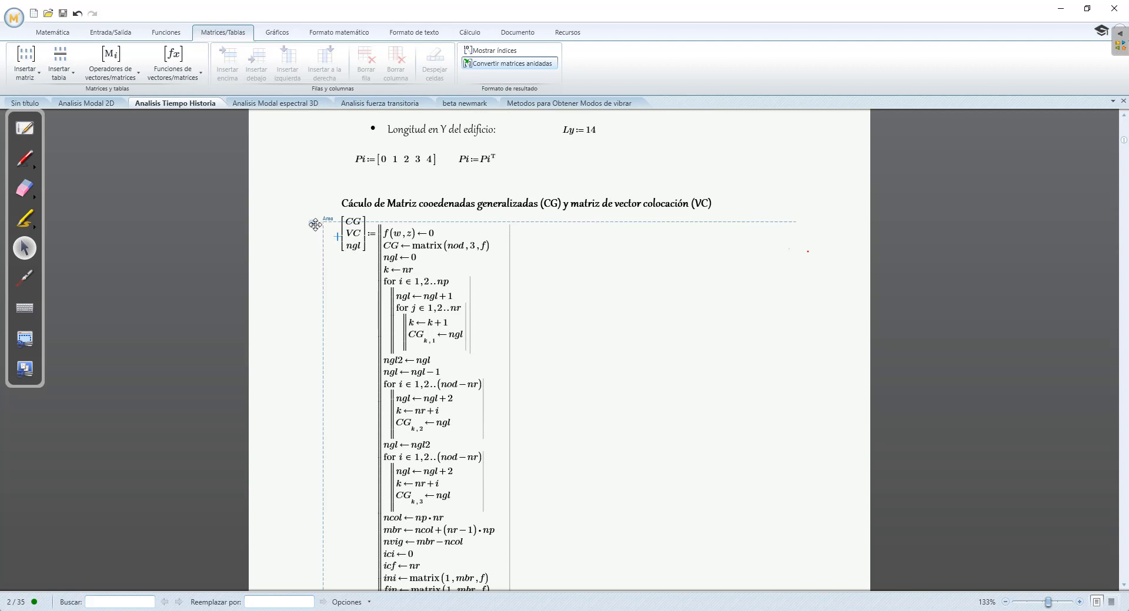
left_click(313, 224)
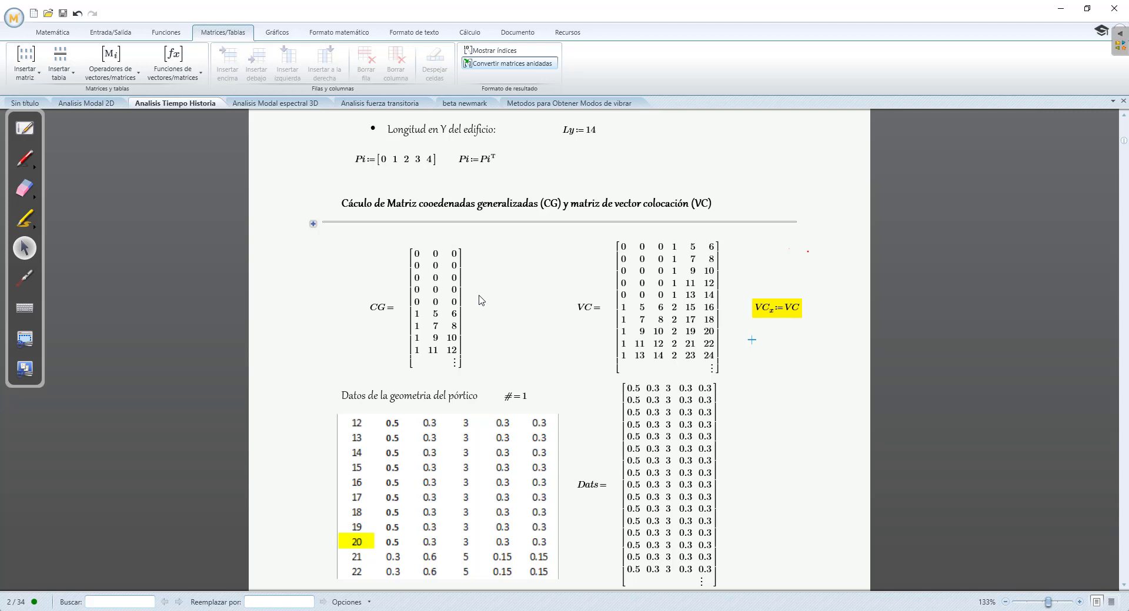
Open the embedded Excel sheet of frame geometry data, examine its element rows, and reposition its window to show more rows
scroll(481, 300, "down", 3)
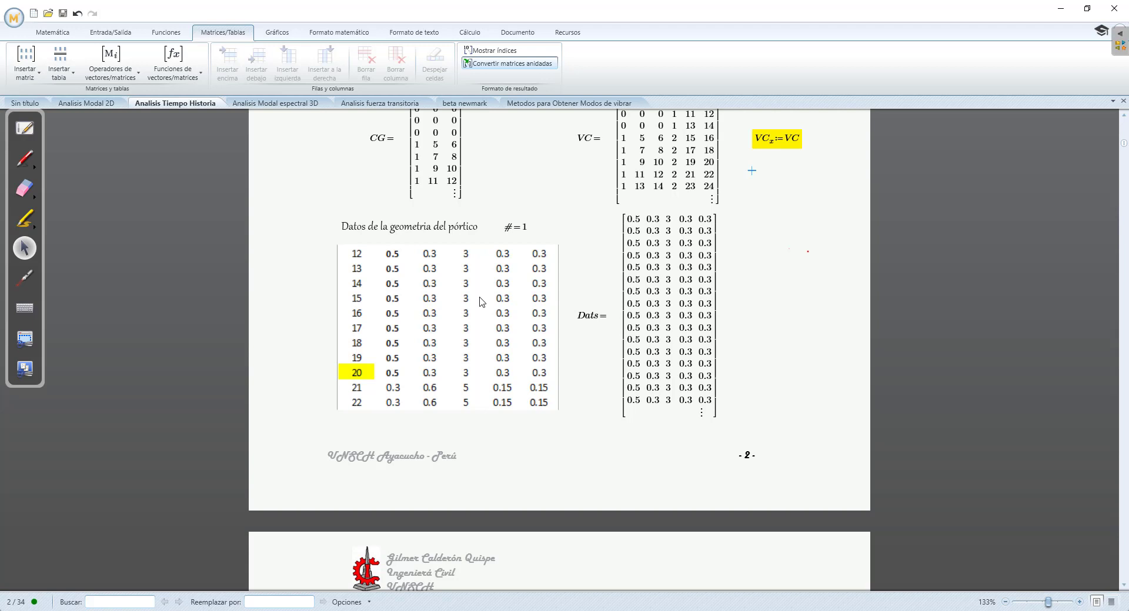
double_click(450, 306)
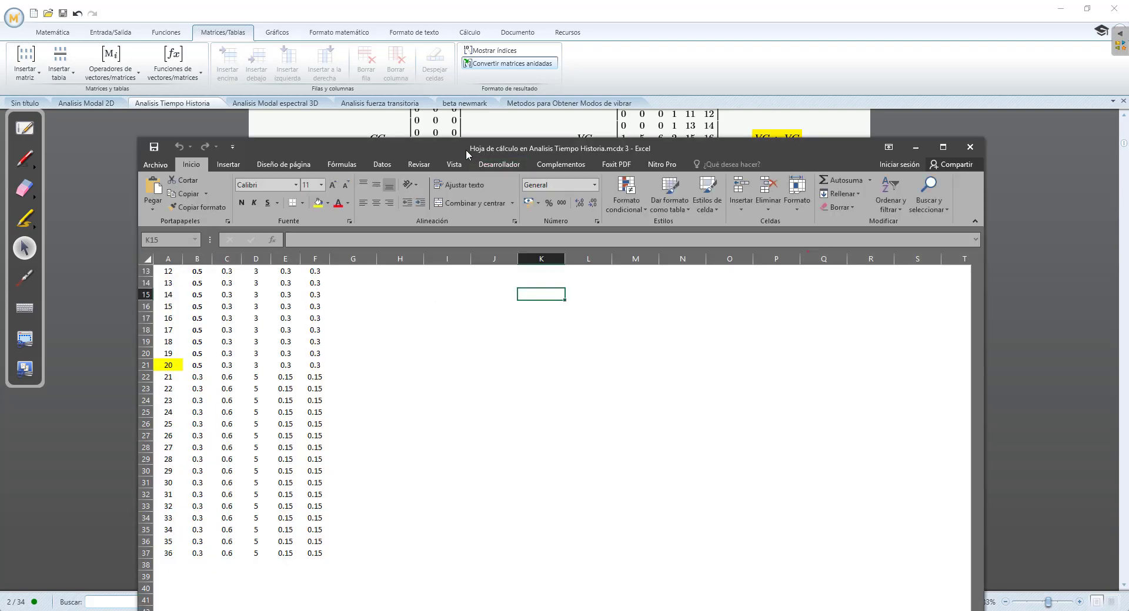
left_click_drag(466, 149, 473, 135)
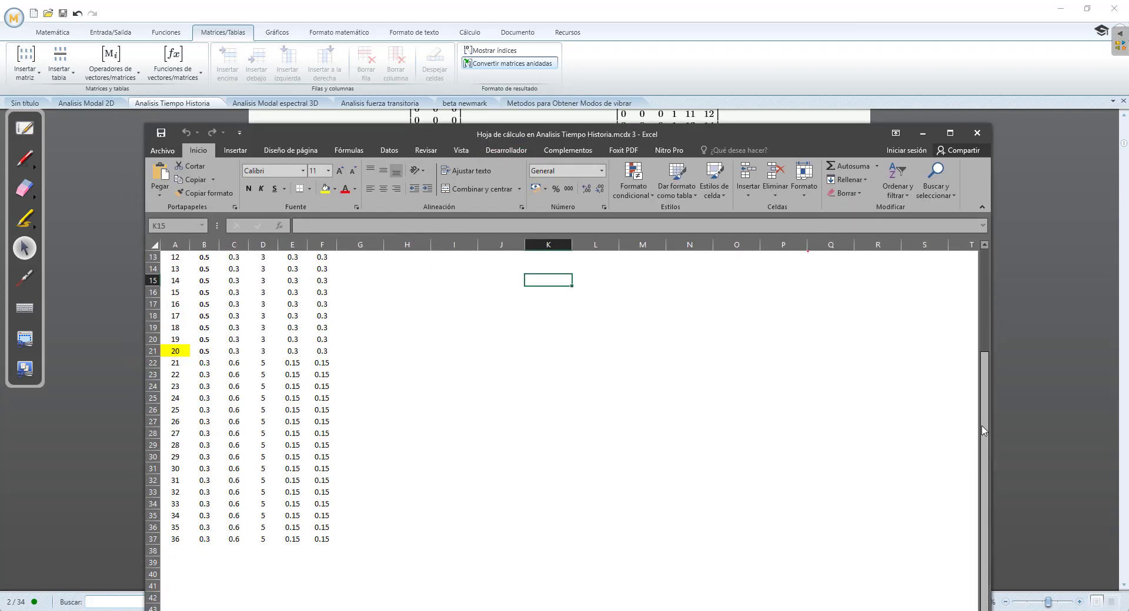
left_click_drag(987, 431, 980, 303)
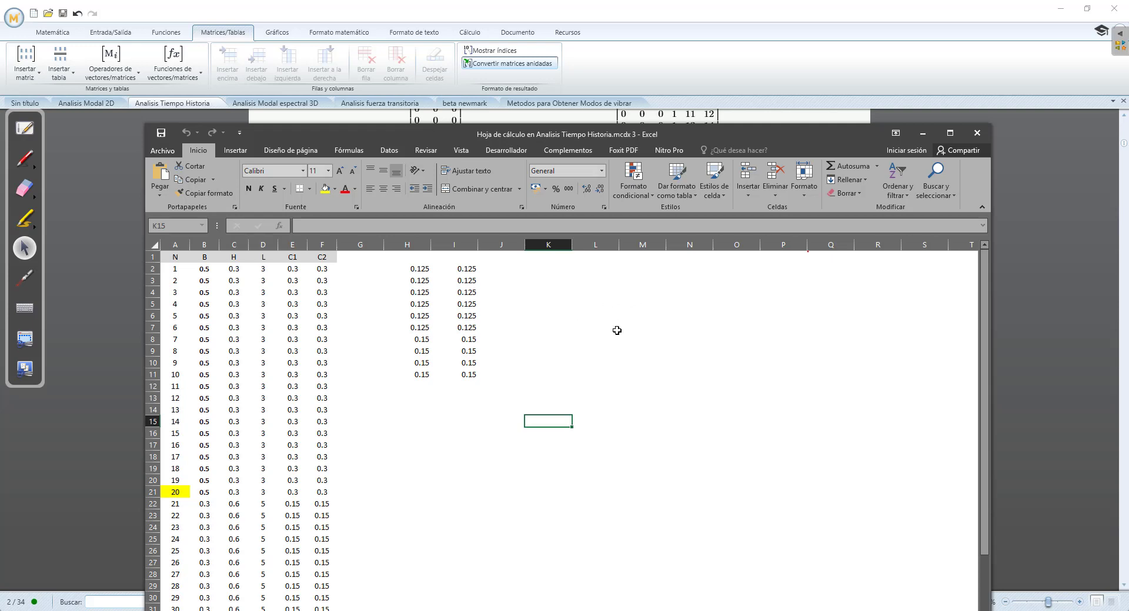
scroll(311, 394, "down", 6)
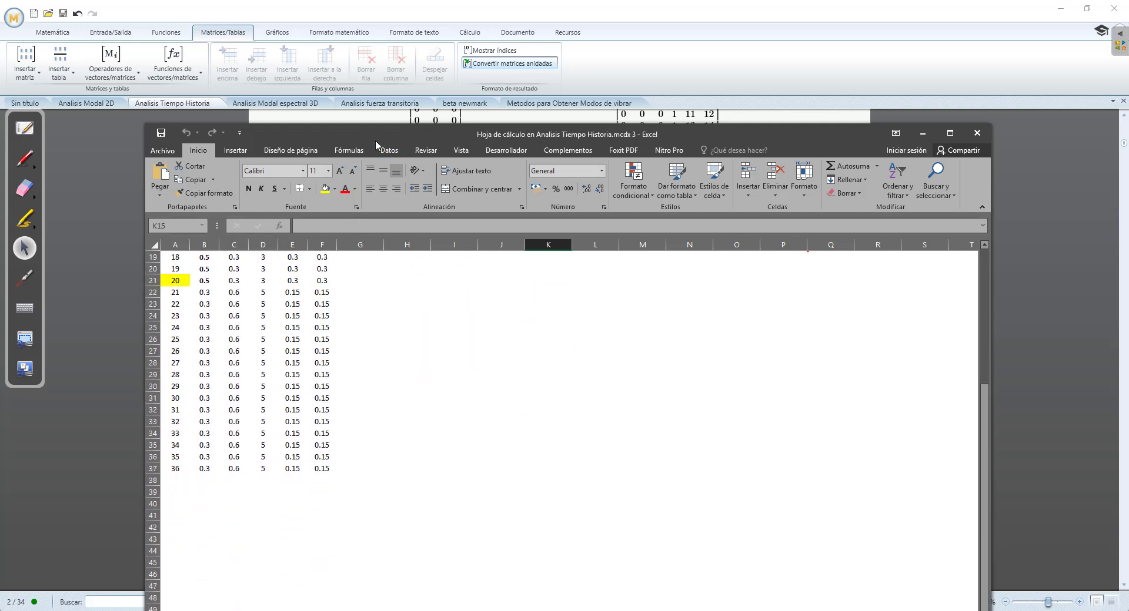
left_click_drag(377, 132, 411, 13)
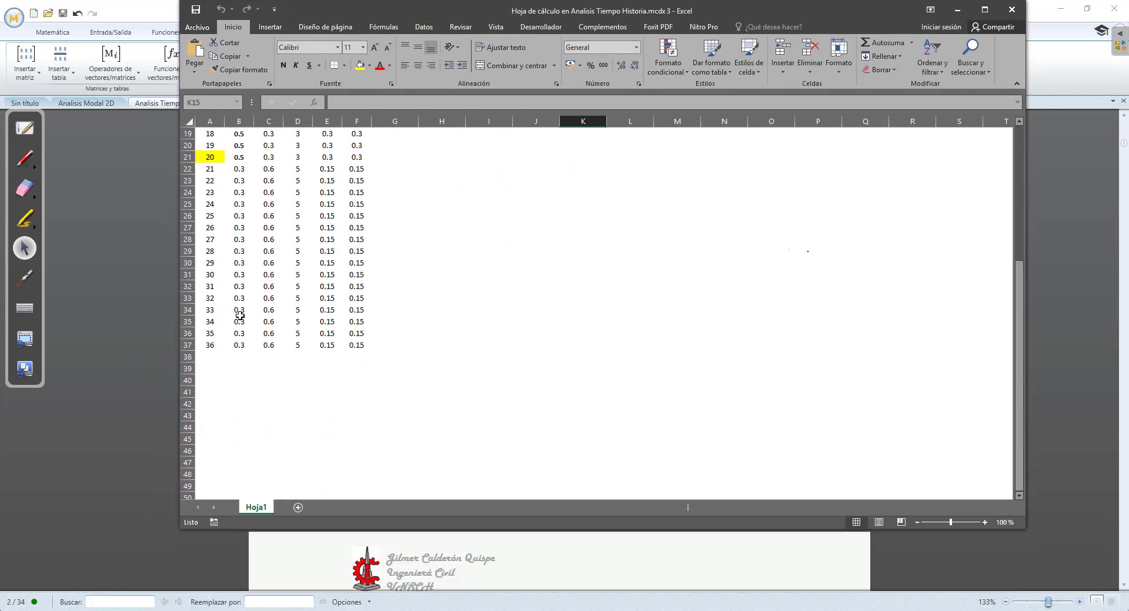
Switch to AnalisisModalEspectral.pdf in Foxit PhantomPDF, circle element numbers 36 and 20 in red on the page 27 frame diagram, and minimize the reader
key("alt+Tab")
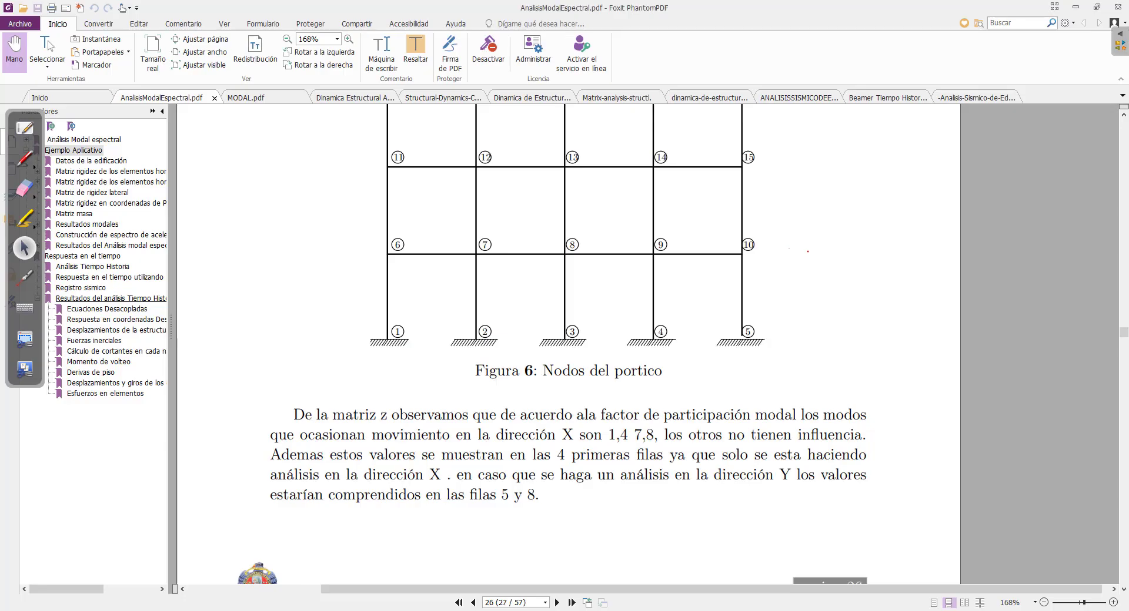
scroll(638, 460, "down", 10)
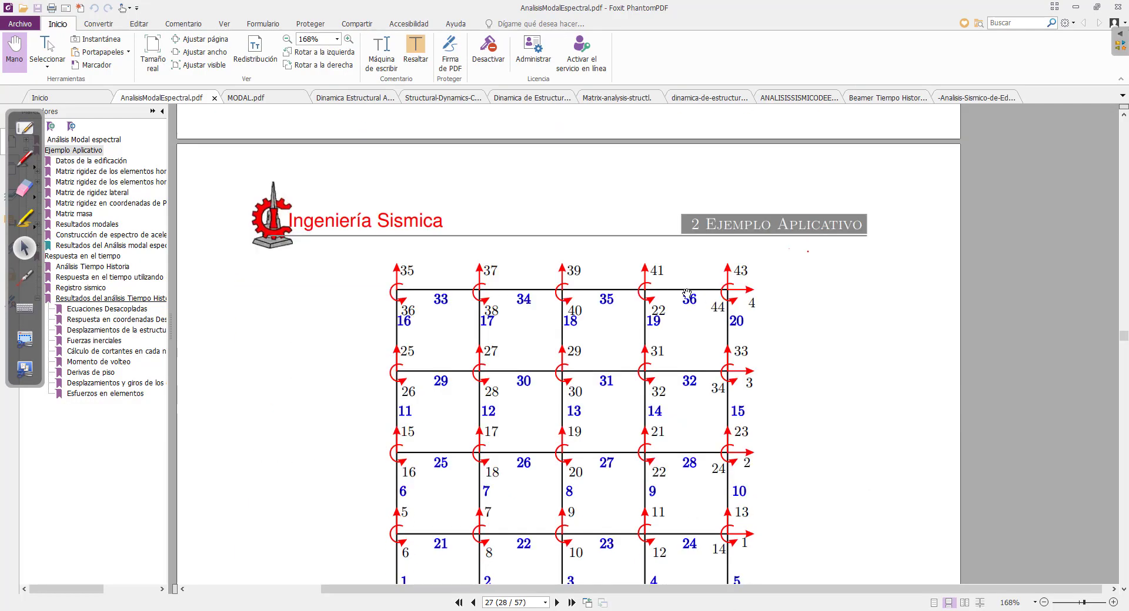
left_click(21, 157)
left_click_drag(674, 282, 752, 327)
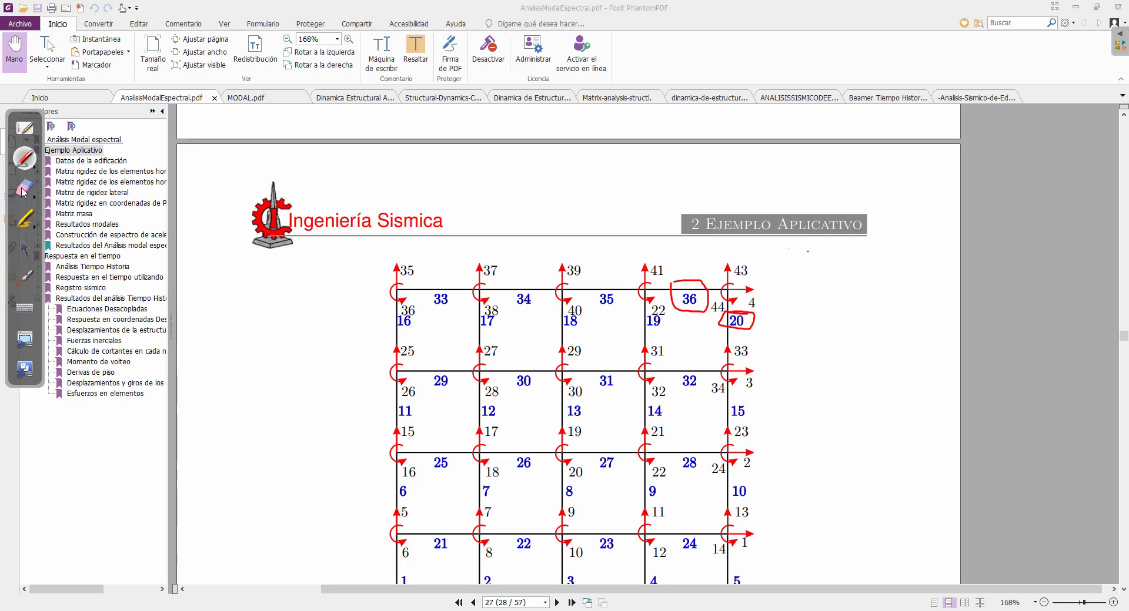
left_click(26, 247)
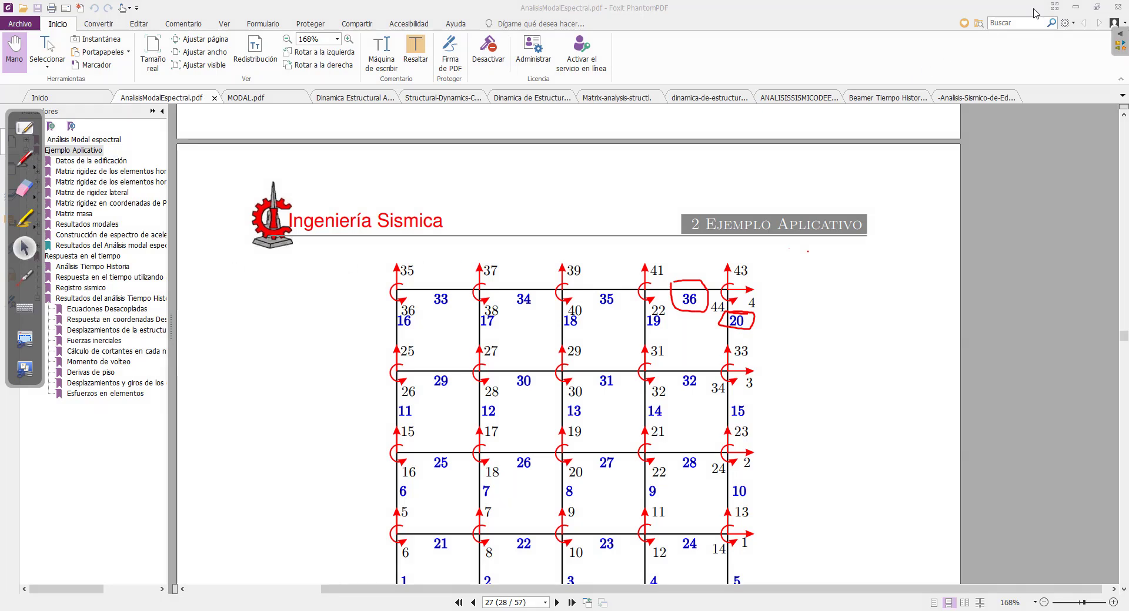
left_click(1081, 6)
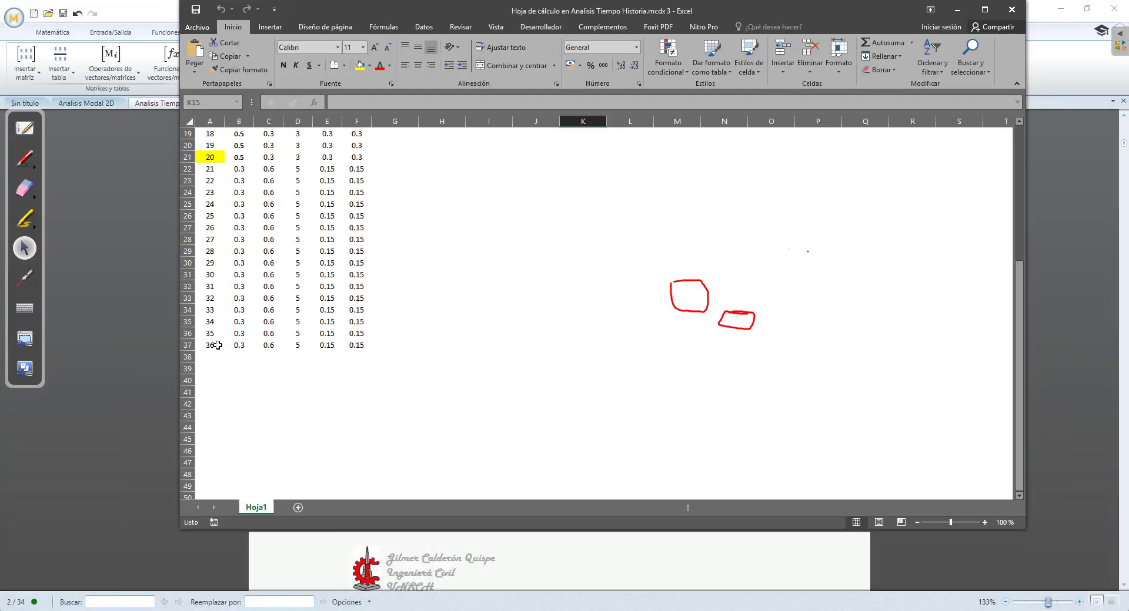
Return to the first rows of the geometry sheet, erase the two red circles over it, and restore the pointer
scroll(242, 324, "up", 2)
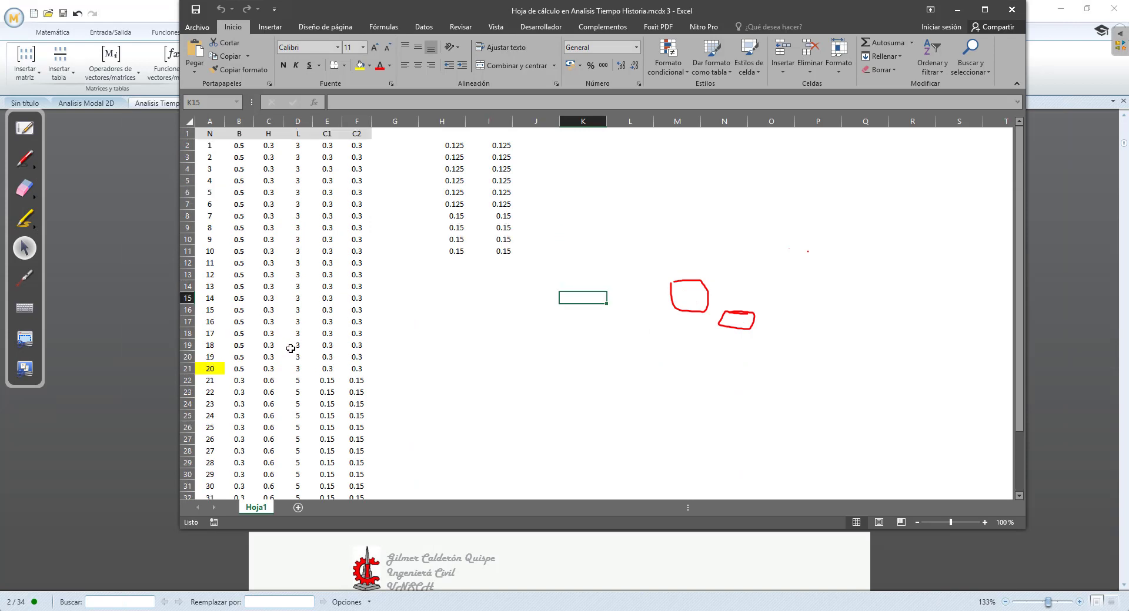
left_click(25, 188)
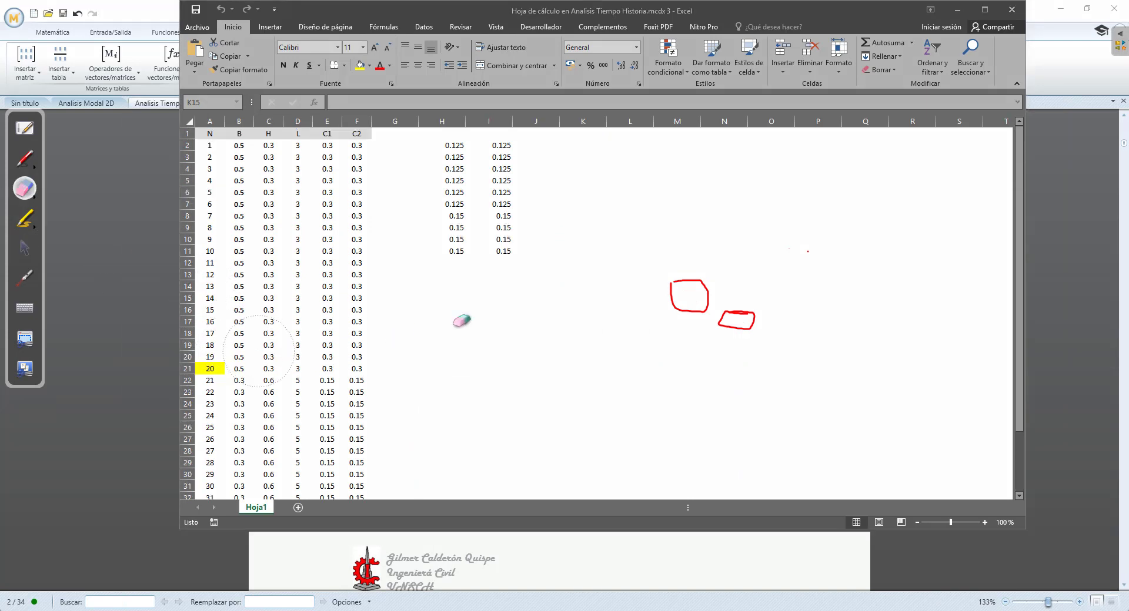
left_click_drag(676, 303, 755, 316)
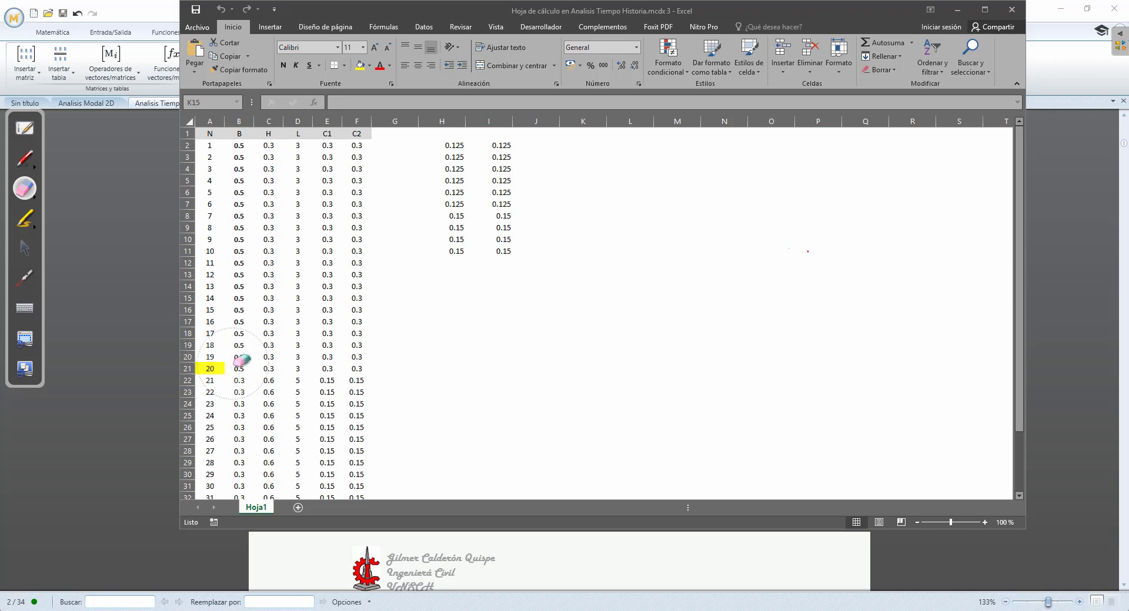
left_click(25, 250)
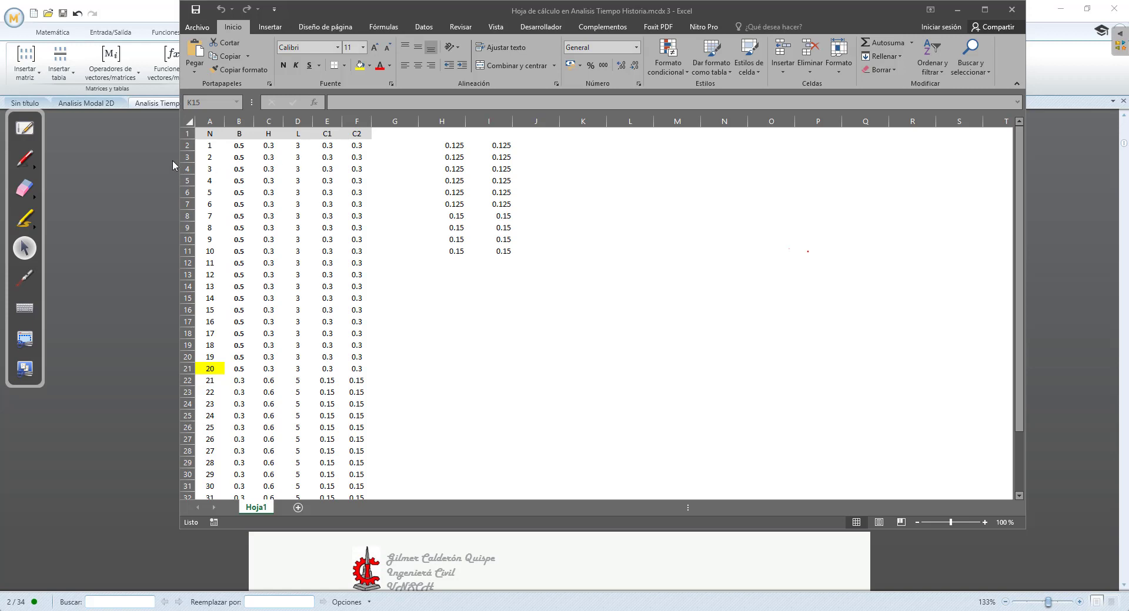
Sketch a horizontal beam outline in red over the sheet's empty columns L to Q, with hatched rigid zones at both ends
left_click(25, 158)
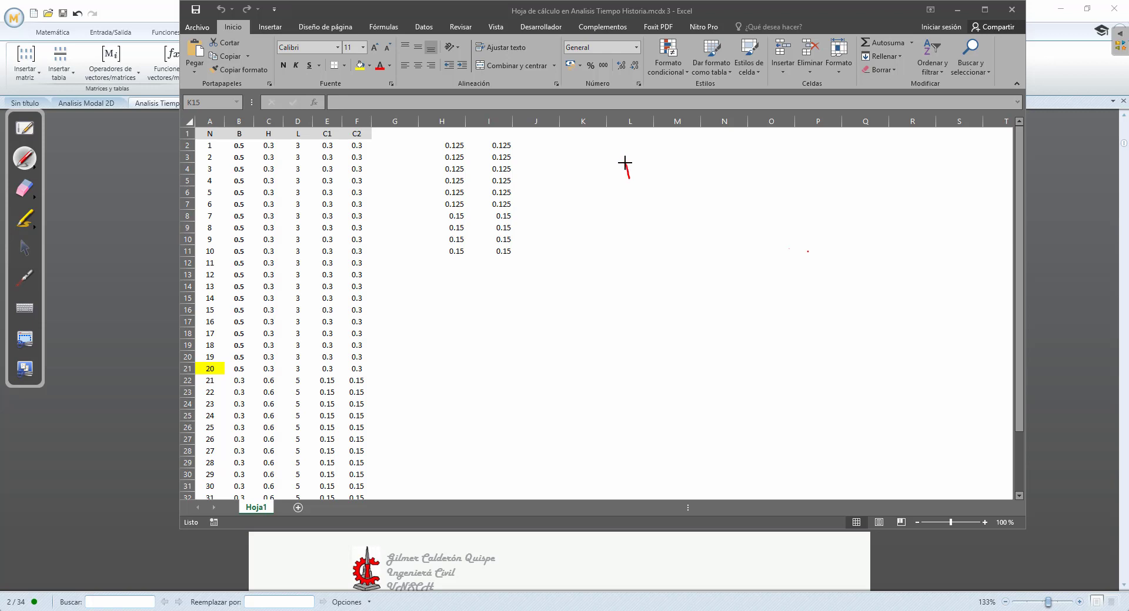
left_click_drag(624, 163, 851, 163)
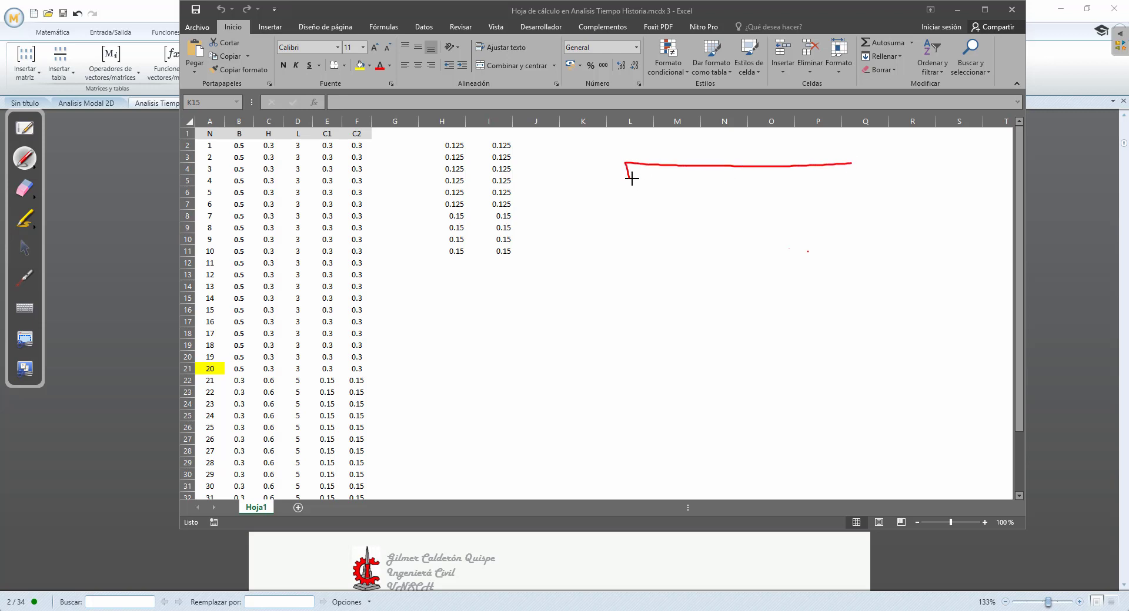
left_click_drag(631, 178, 870, 184)
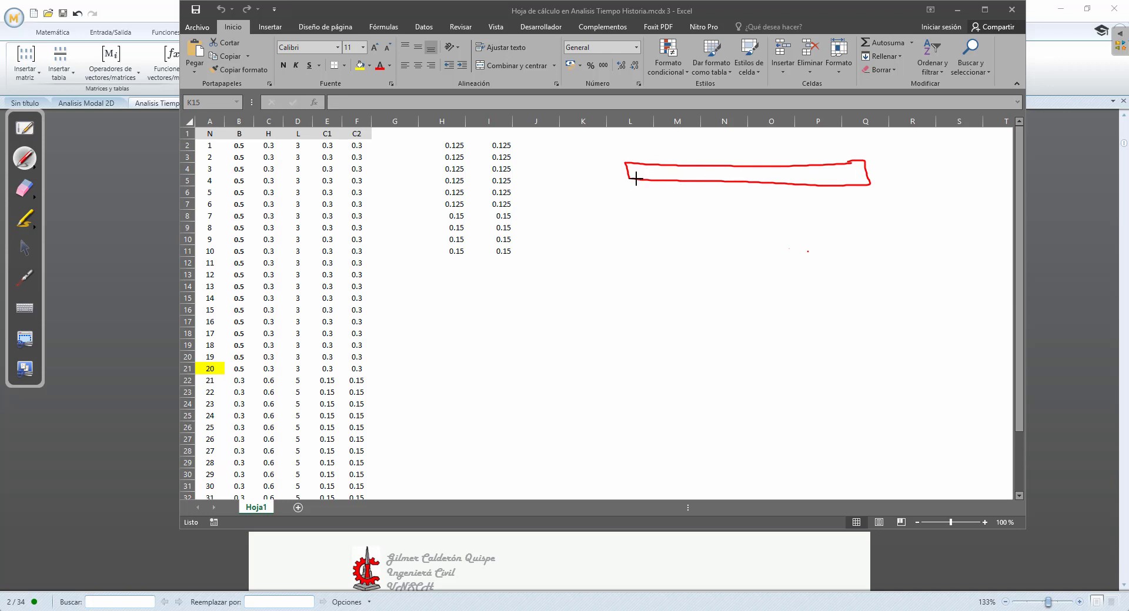
left_click_drag(629, 176, 644, 172)
mouse_move(836, 165)
left_mouse_down()
mouse_move(837, 180)
mouse_move(852, 180)
left_mouse_up()
left_click_drag(865, 178, 855, 183)
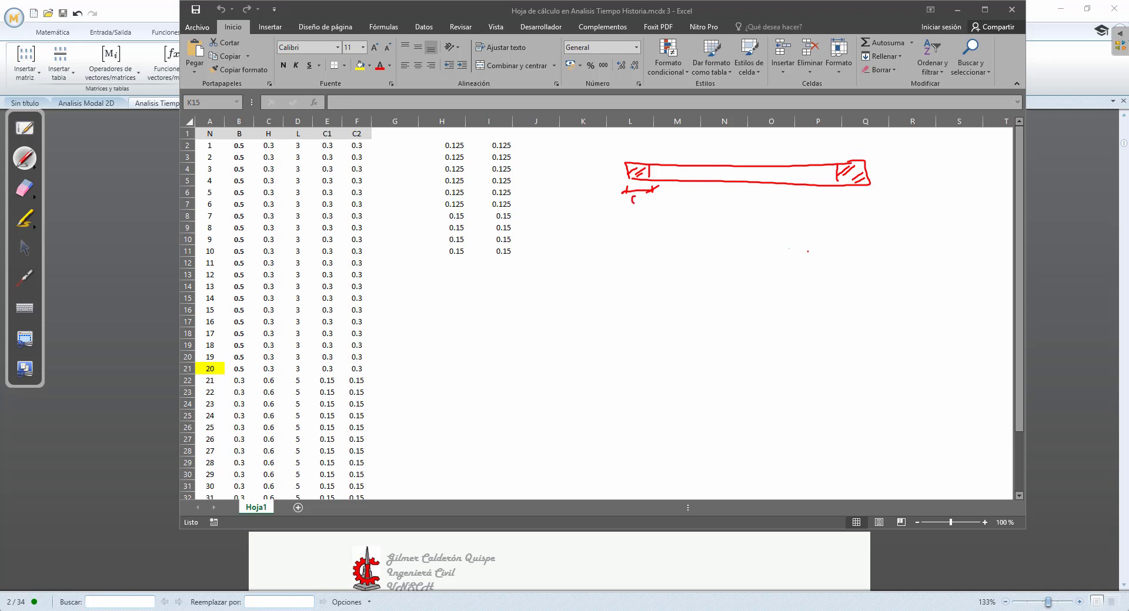
Label the beam's rigid ends C1 and C2, mark its nodes i and j, and dimension its full length as L
left_click_drag(640, 198, 645, 203)
mouse_move(836, 196)
left_mouse_down()
mouse_move(871, 194)
mouse_move(838, 201)
left_mouse_up()
mouse_move(630, 148)
left_mouse_down()
mouse_move(668, 152)
mouse_move(617, 154)
left_mouse_up()
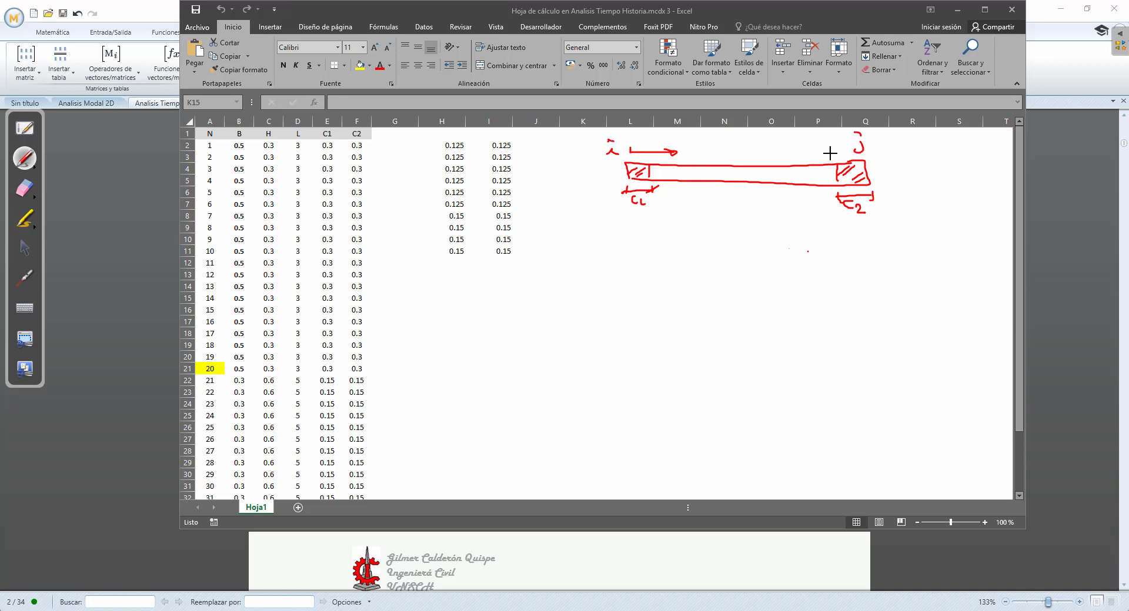
left_click_drag(630, 231, 880, 226)
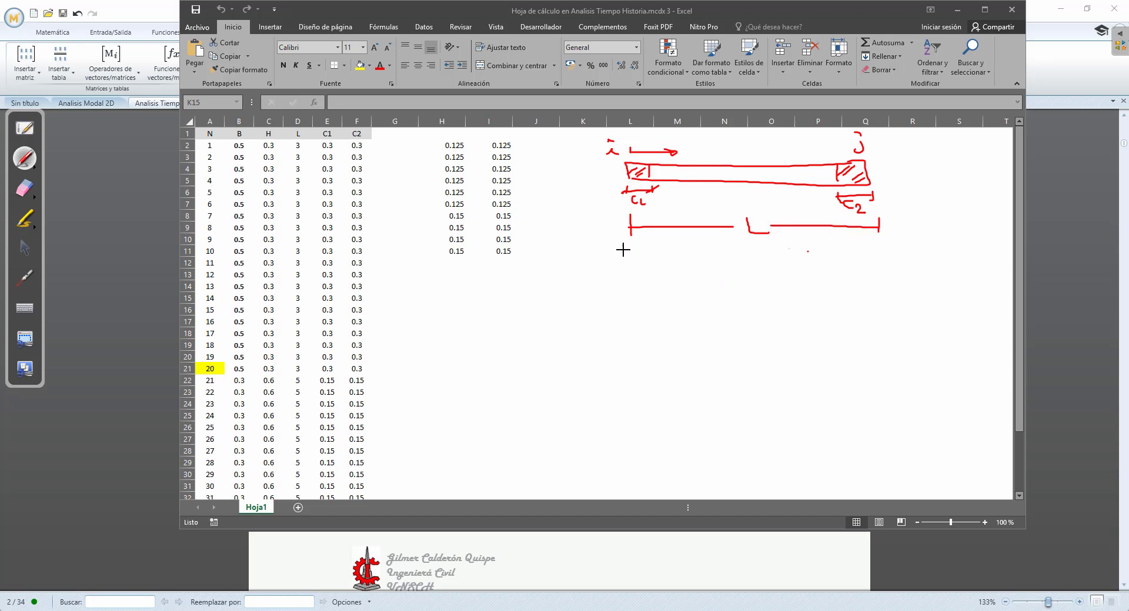
Sketch a vertical column outline below the beam with hatched rigid zones at both ends, and label its lower zone C1
left_click_drag(621, 254, 632, 421)
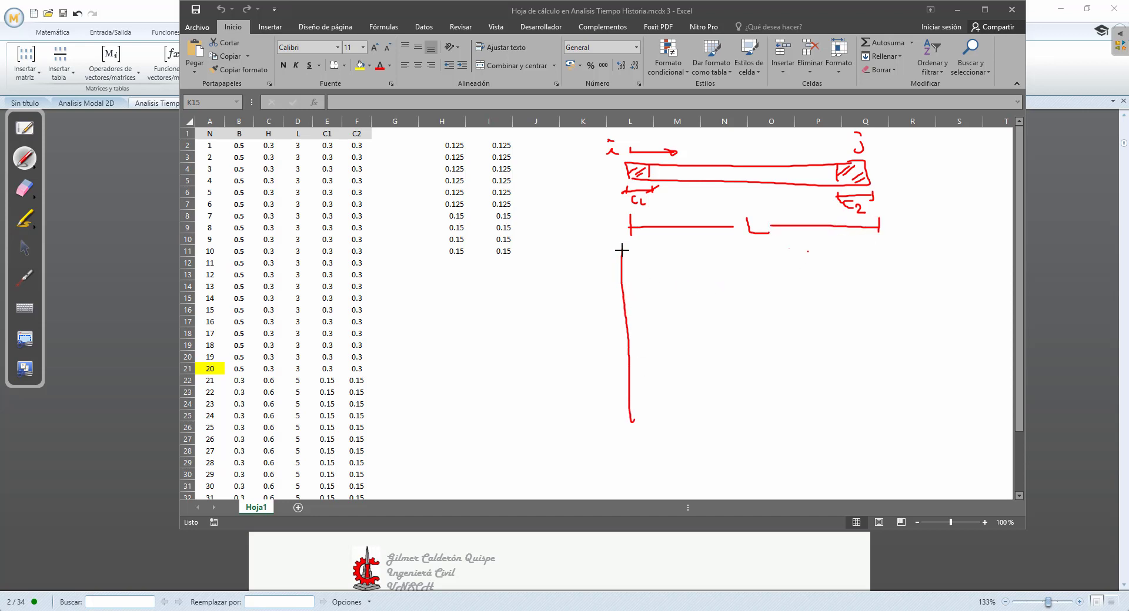
left_click_drag(639, 249, 656, 403)
left_click(632, 421)
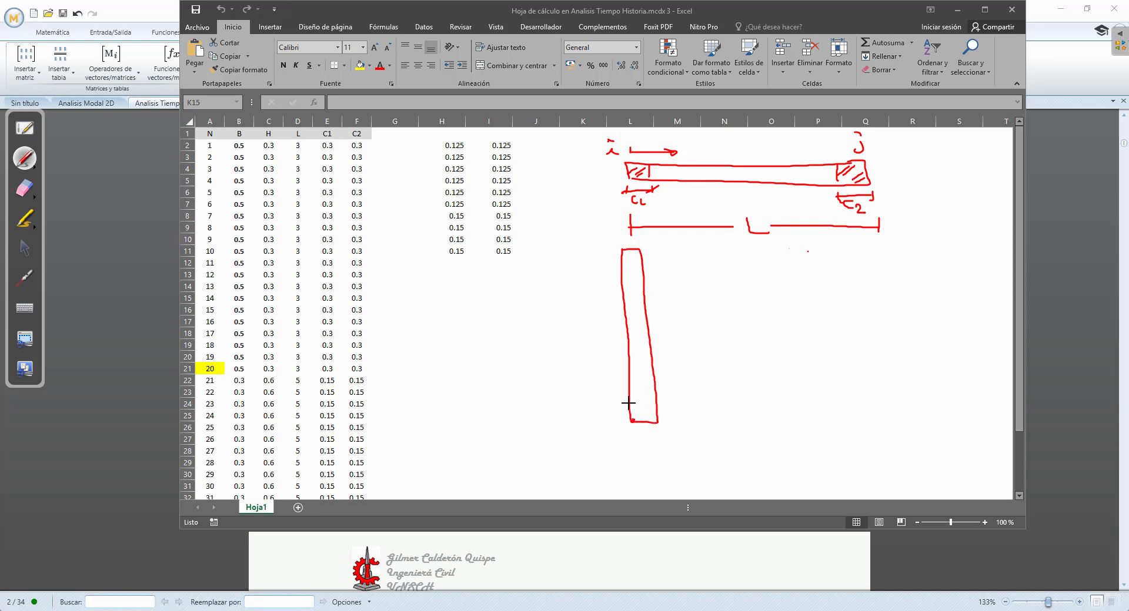
left_click_drag(623, 271, 639, 264)
mouse_move(635, 409)
left_mouse_down()
mouse_move(679, 404)
mouse_move(673, 428)
left_mouse_up()
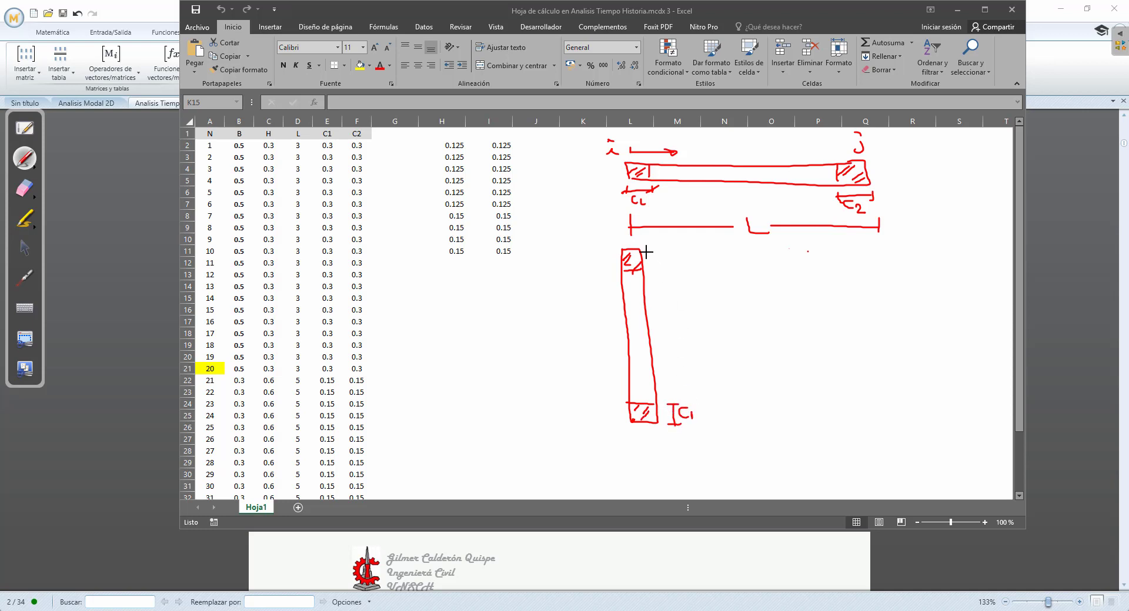
Label the column's upper rigid zone C2 and dimension the column's full height as L
left_click_drag(667, 257, 674, 265)
left_click_drag(601, 251, 621, 421)
left_click_drag(583, 335, 597, 359)
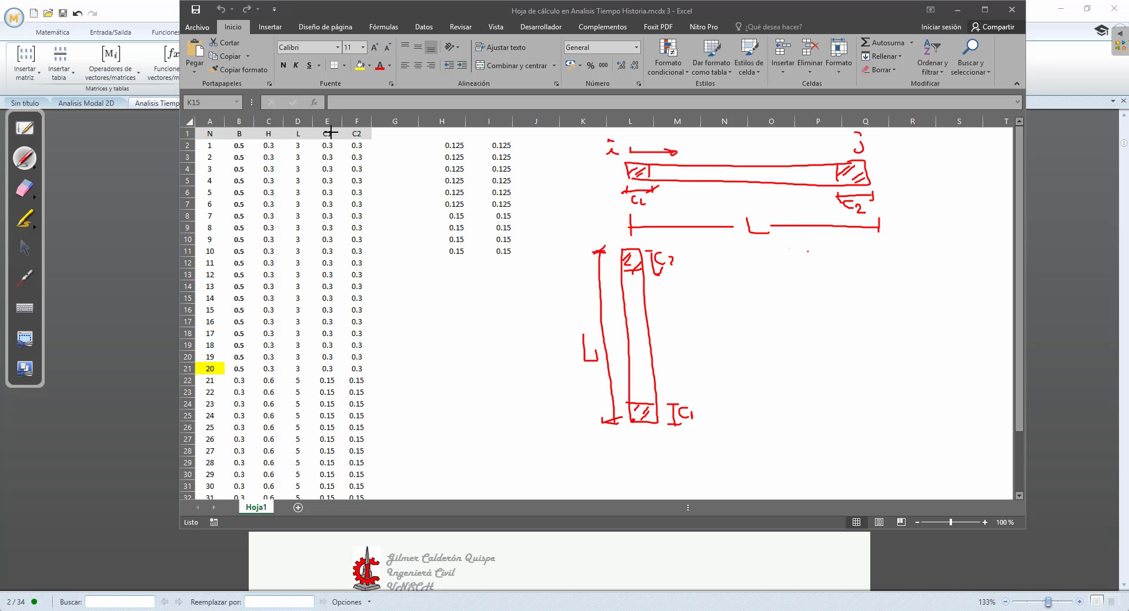
Circle the B, H, L, C1 and C2 column headers, and sketch a hatched rectangular cross-section labelled with width B and height H
mouse_move(323, 135)
left_mouse_down()
mouse_move(333, 131)
mouse_move(298, 141)
mouse_move(303, 131)
left_mouse_up()
mouse_move(231, 128)
left_mouse_down()
mouse_move(237, 141)
mouse_move(273, 129)
left_mouse_up()
mouse_move(829, 262)
left_mouse_down()
mouse_move(830, 301)
mouse_move(848, 282)
mouse_move(827, 309)
mouse_move(842, 266)
mouse_move(850, 297)
left_mouse_up()
left_click_drag(857, 280, 859, 291)
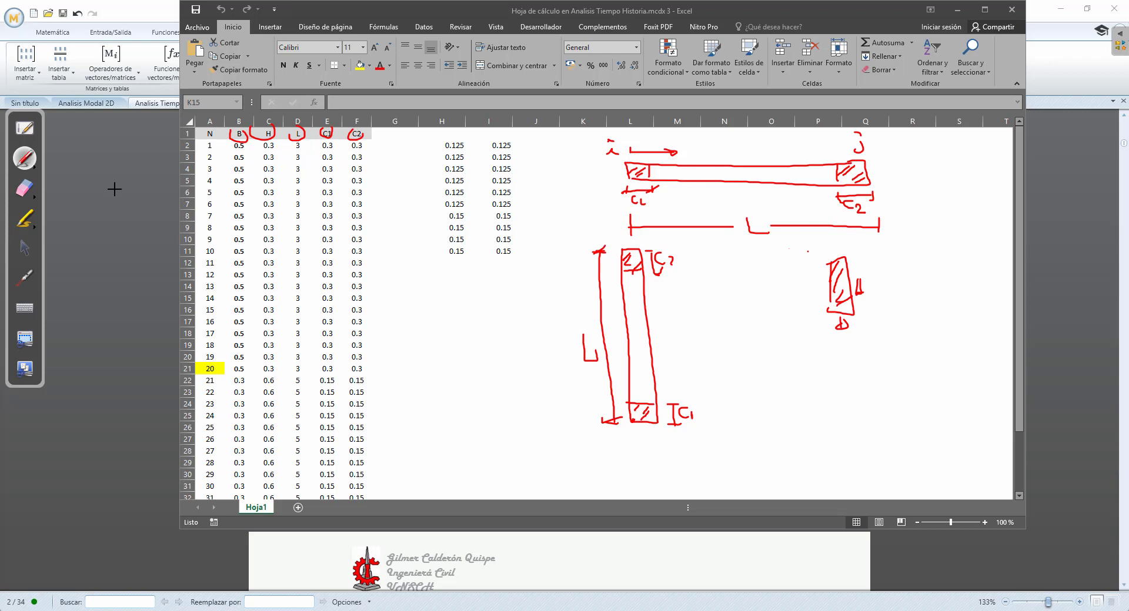
Erase all the red sketches and header circles from the geometry sheet, and restore the pointer
left_click(26, 189)
mouse_move(180, 152)
left_mouse_down()
mouse_move(788, 126)
mouse_move(592, 189)
mouse_move(715, 252)
mouse_move(796, 327)
mouse_move(620, 305)
mouse_move(666, 383)
mouse_move(614, 402)
left_mouse_up()
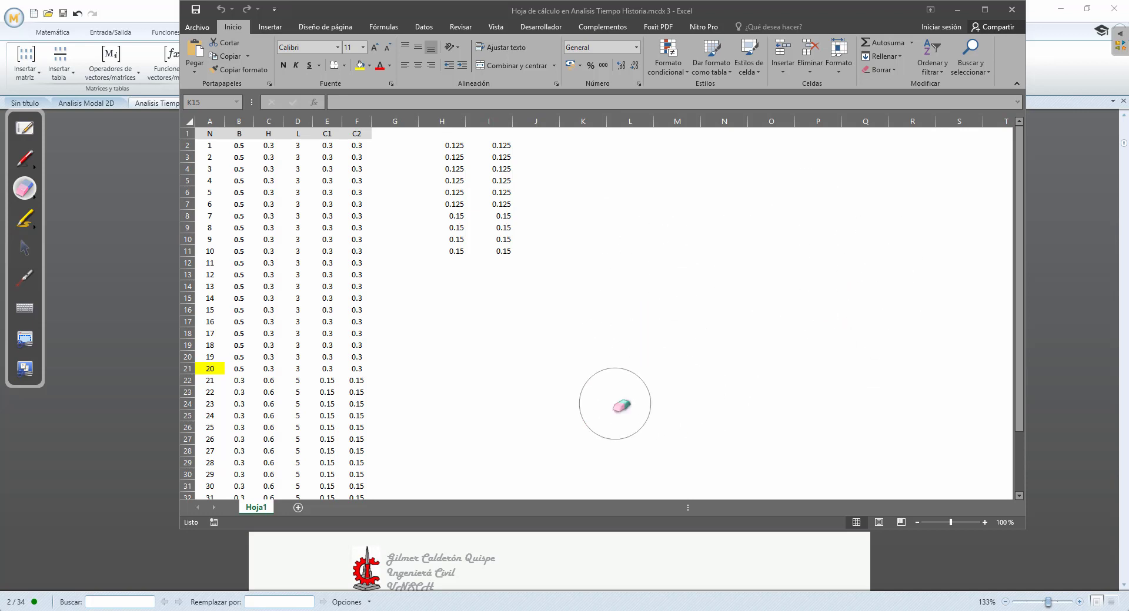
left_click(25, 157)
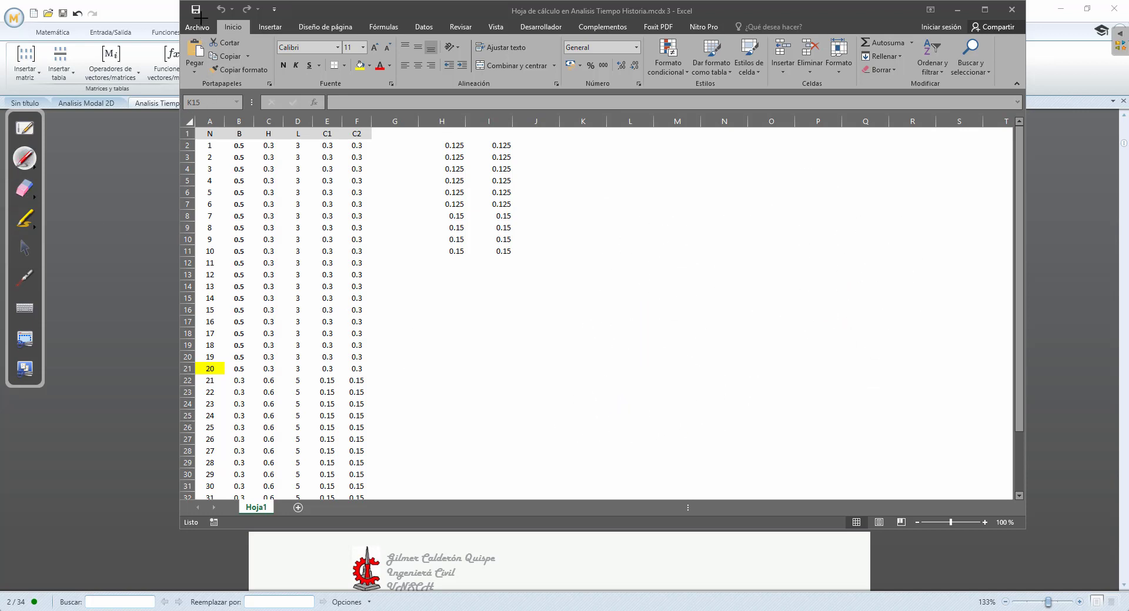
left_click(24, 246)
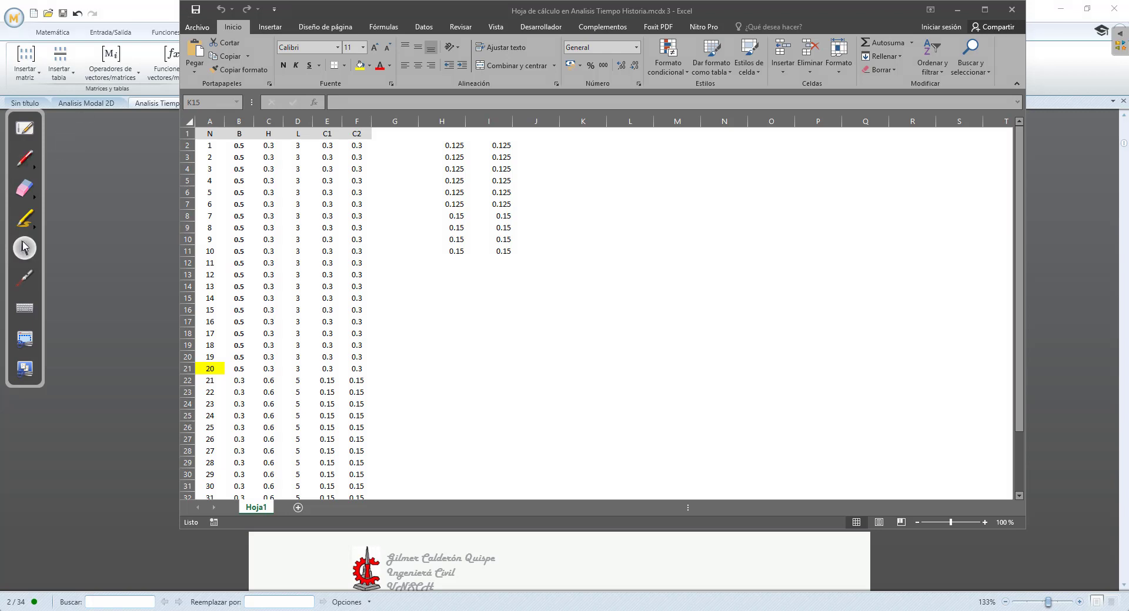
Review the geometry sheet down to element 36, select its C2 cell, and close the embedded workbook
left_click(196, 11)
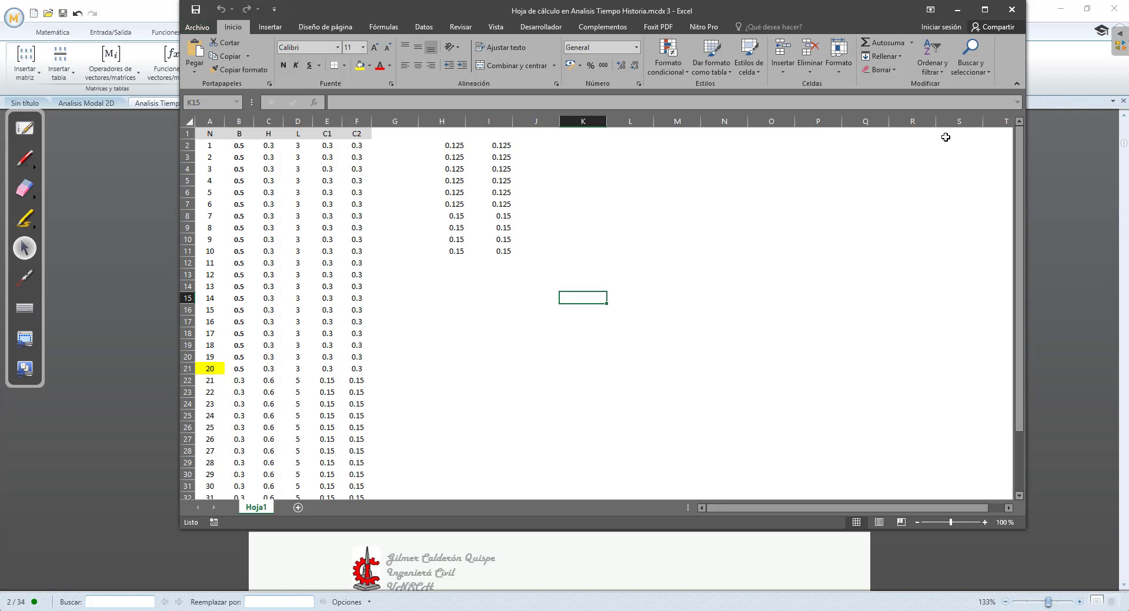
left_click_drag(1022, 160, 1026, 287)
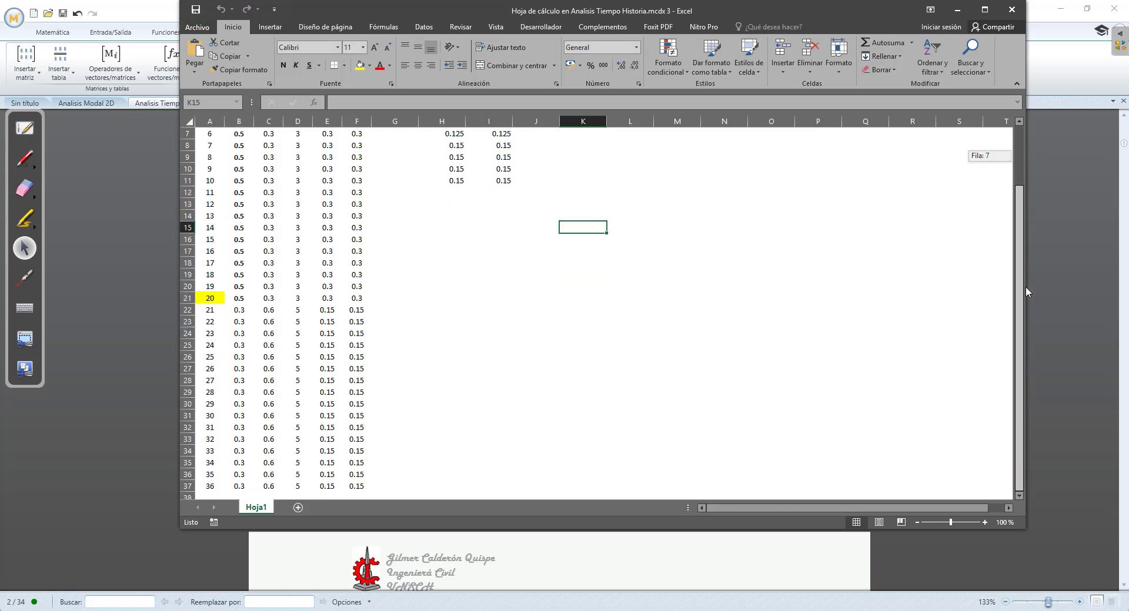
left_click(364, 485)
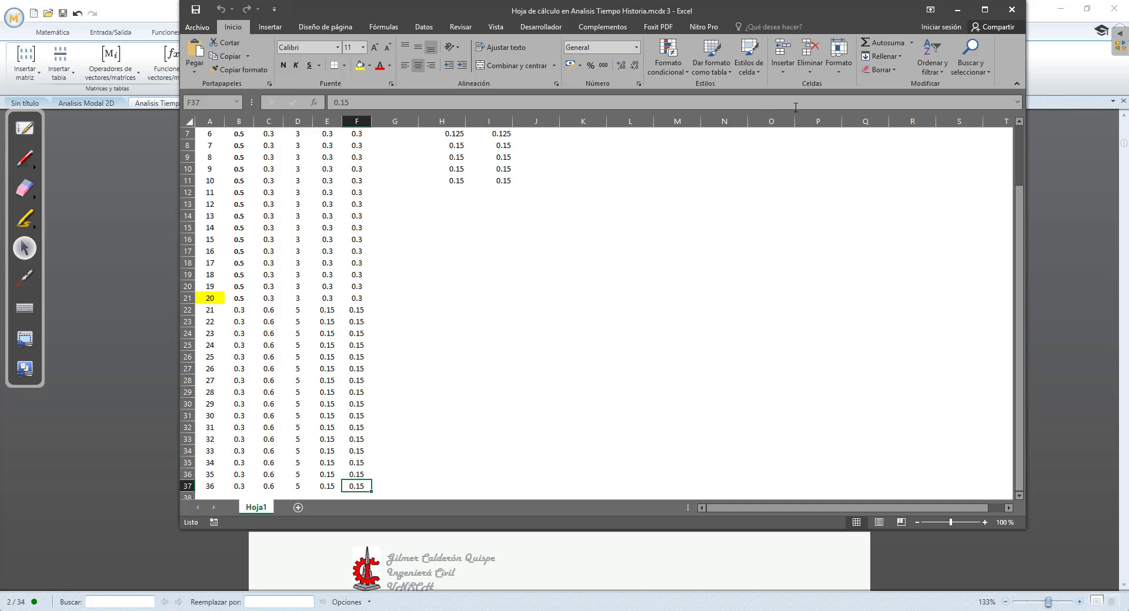
left_click(1010, 10)
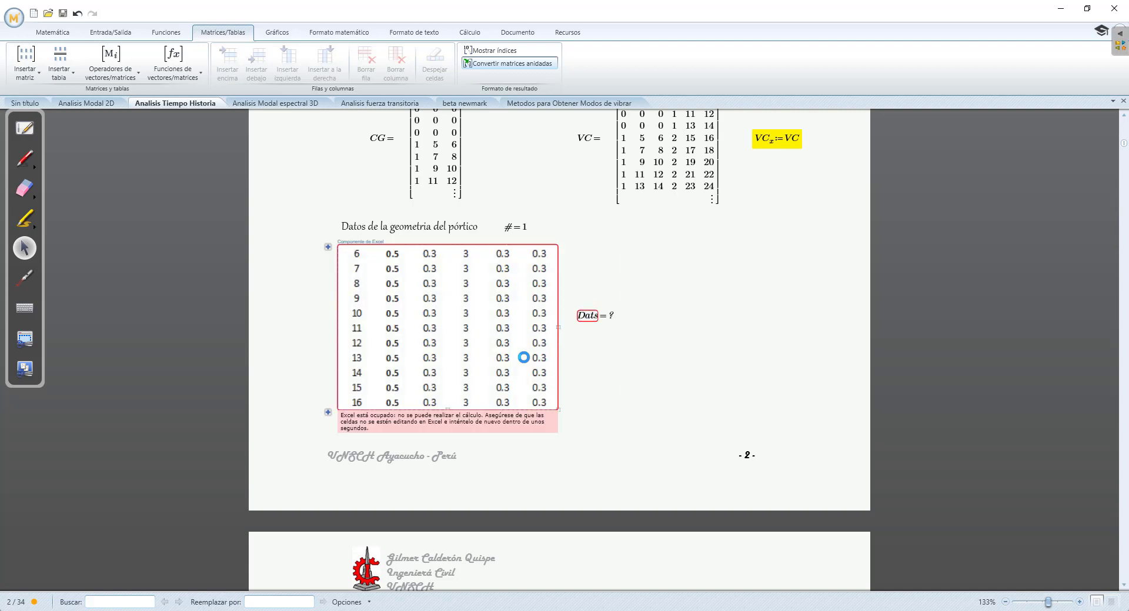
Recalculate the worksheet to refresh the frame's geometry table and the Dats matrix
left_click(463, 33)
left_click(114, 62)
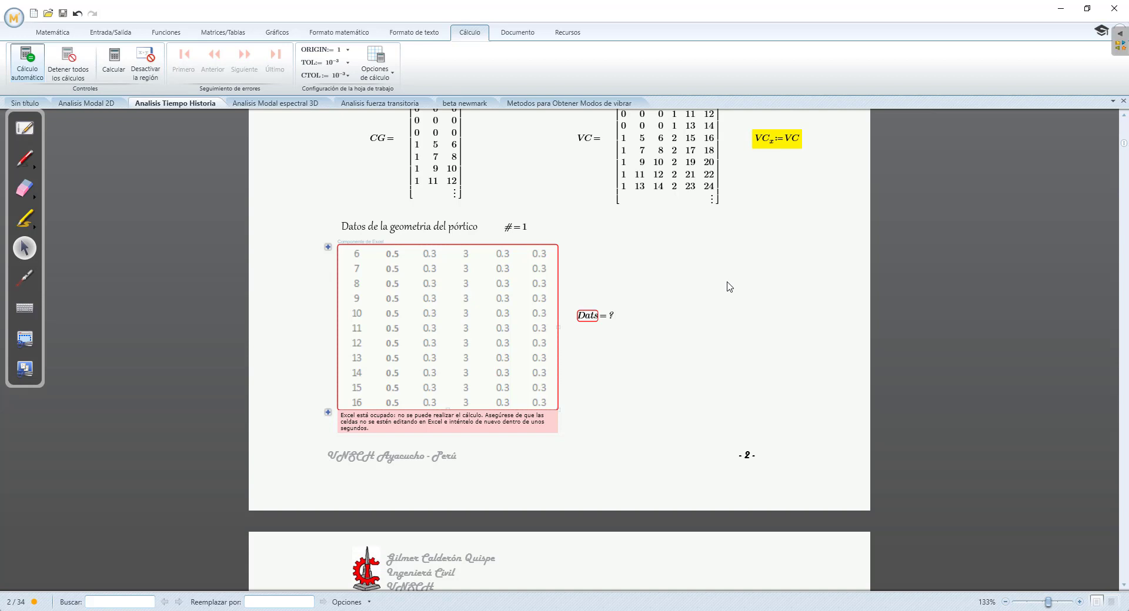
scroll(676, 273, "down", 2)
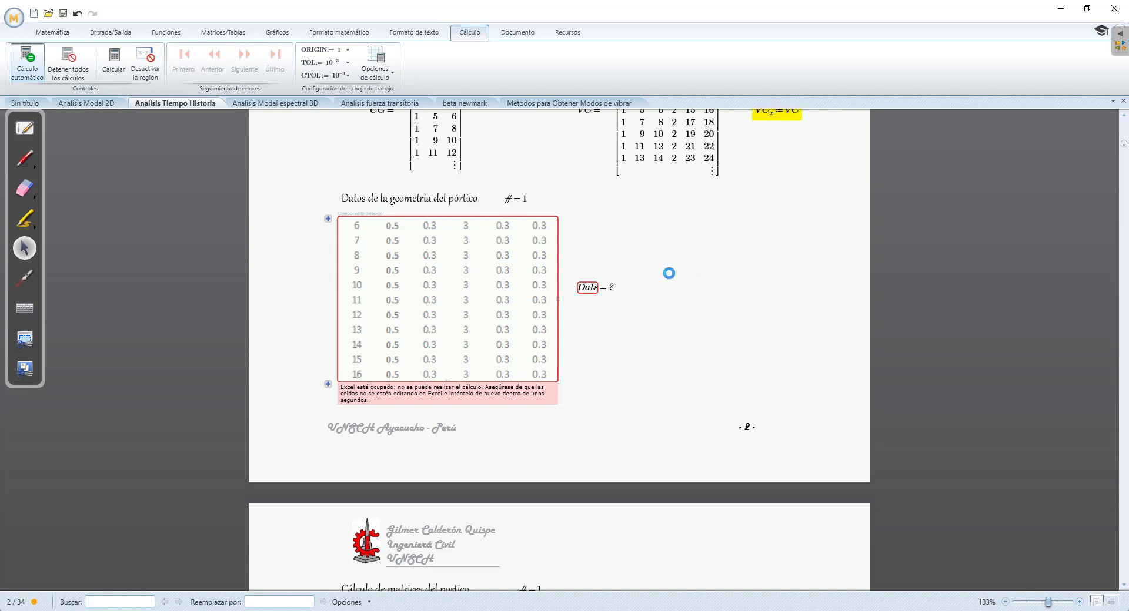
scroll(655, 274, "down", 6)
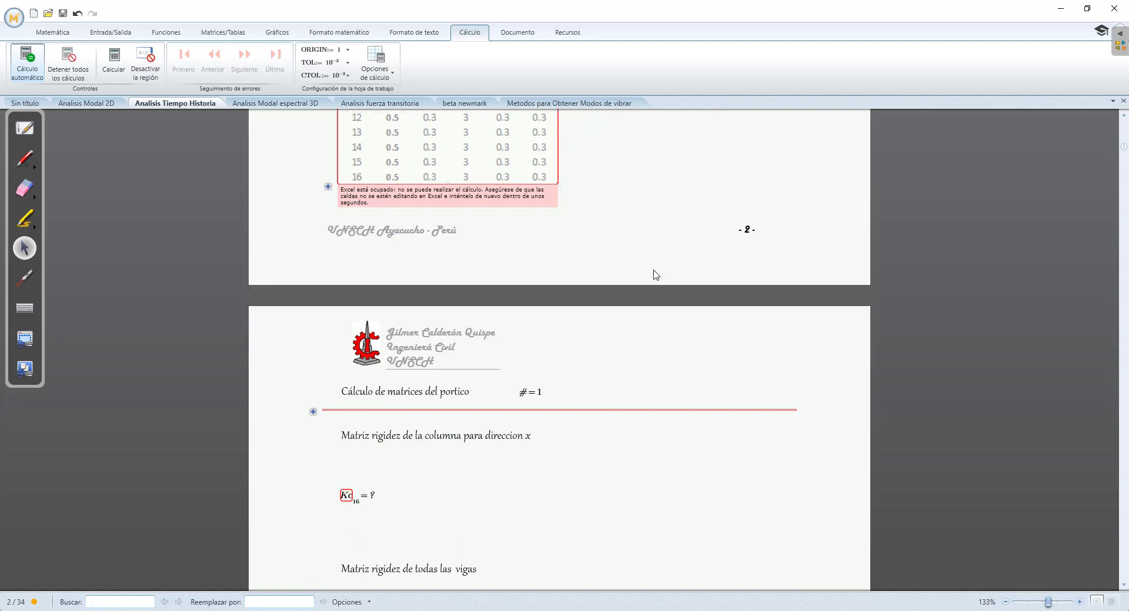
scroll(655, 274, "up", 7)
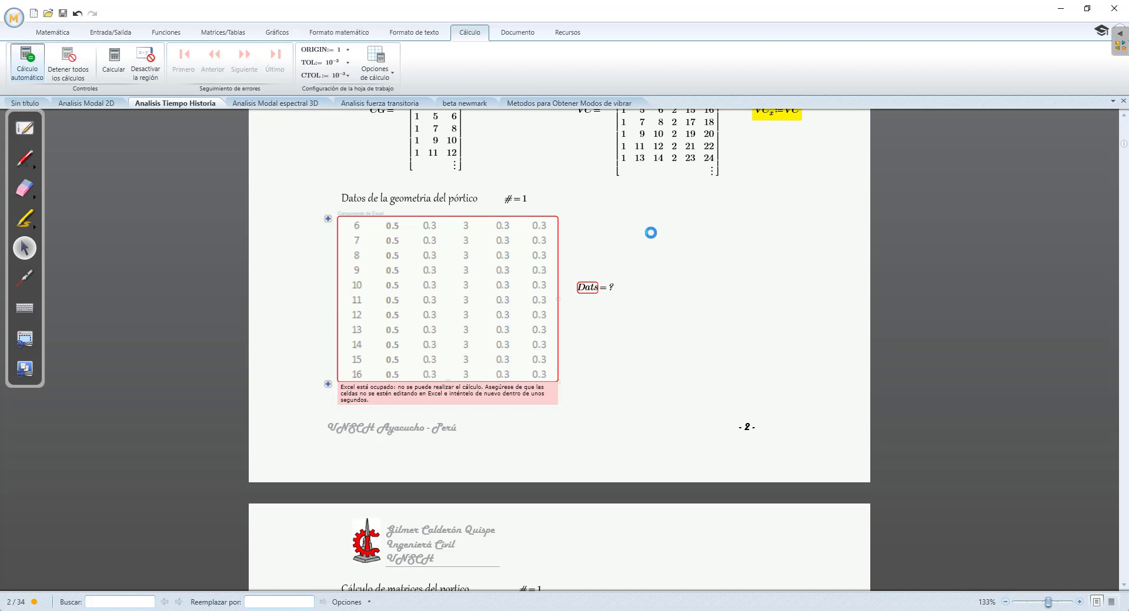
scroll(650, 233, "down", 1)
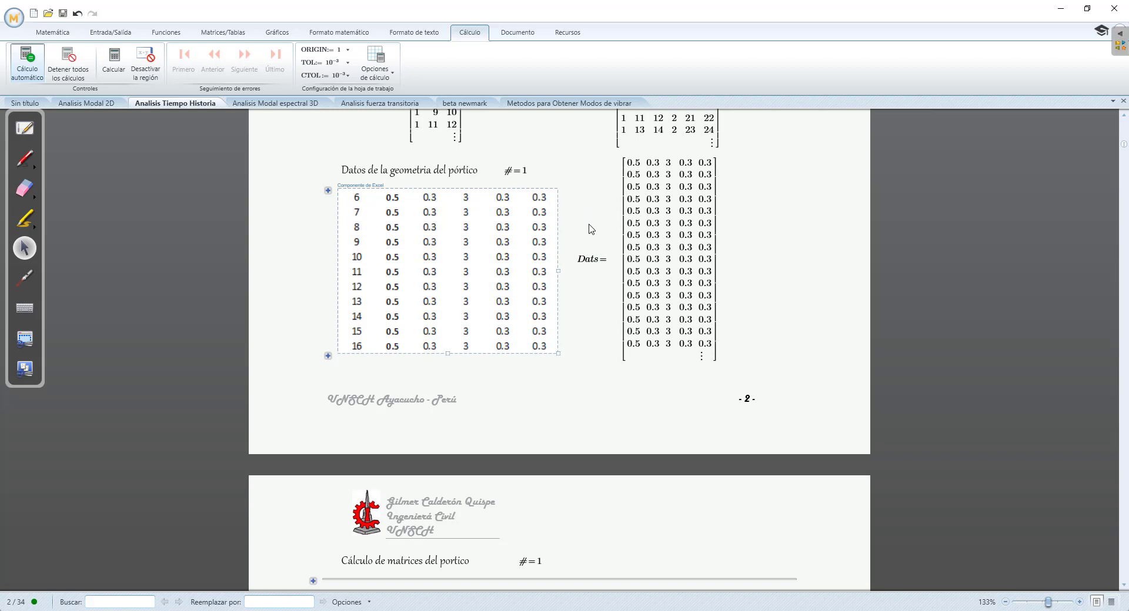
scroll(590, 228, "up", 1)
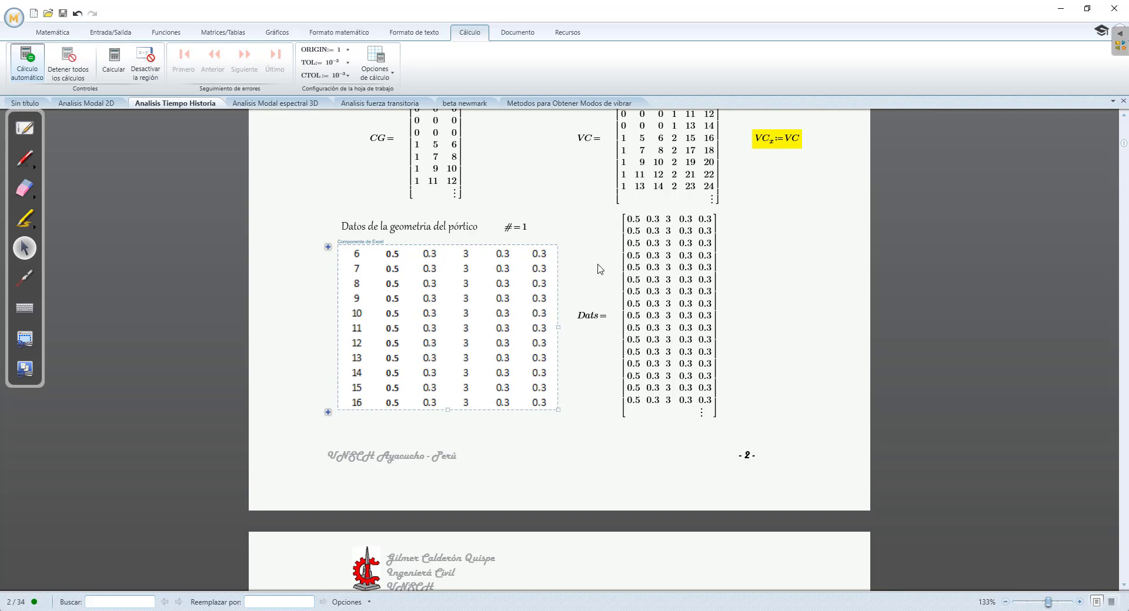
Enlarge the worksheet to 169%, inspect the Dats output range B2:F37 beneath the geometry table, and collapse that output area again
scroll(599, 268, "down", 5)
scroll(599, 268, "down", 4)
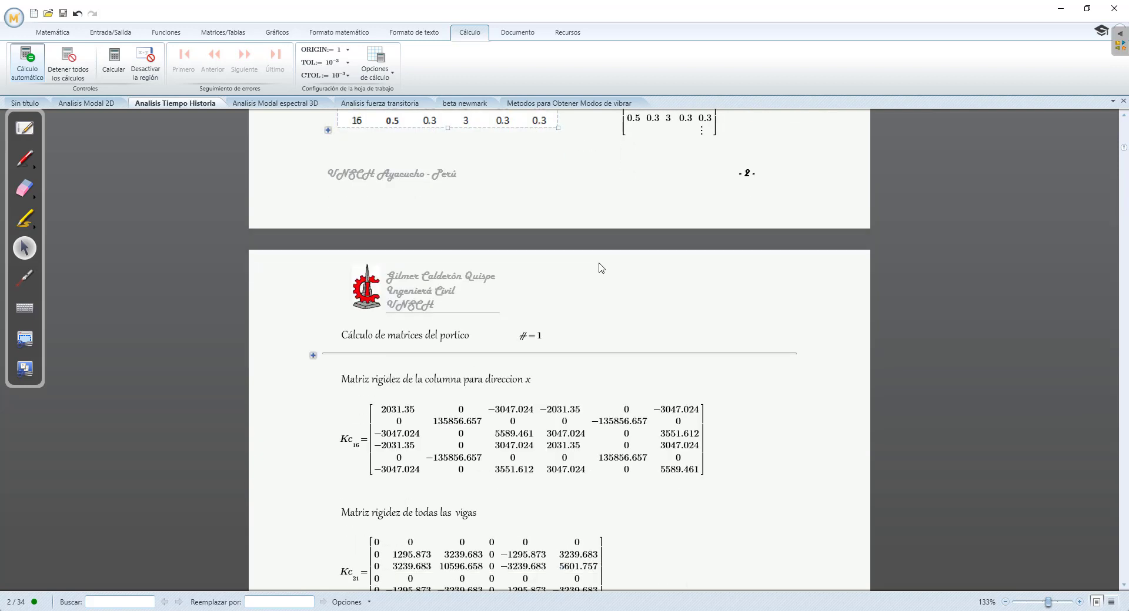
scroll(601, 268, "down", 2)
scroll(607, 267, "up", 3)
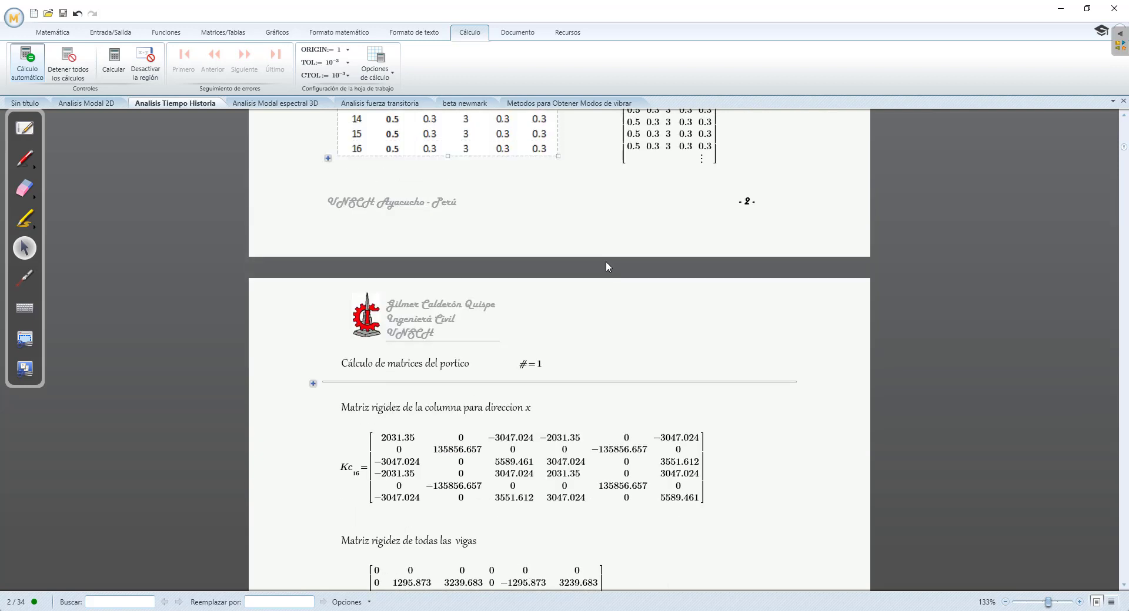
scroll(606, 267, "up", 3)
scroll(557, 246, "up", 2)
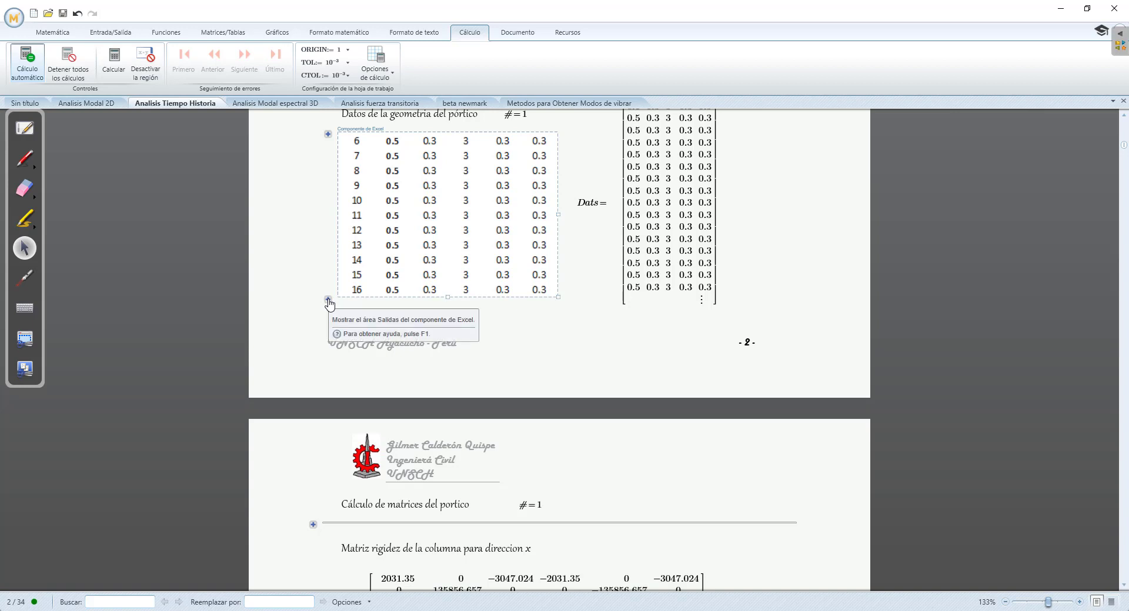
left_click(1056, 606)
scroll(595, 350, "down", 3)
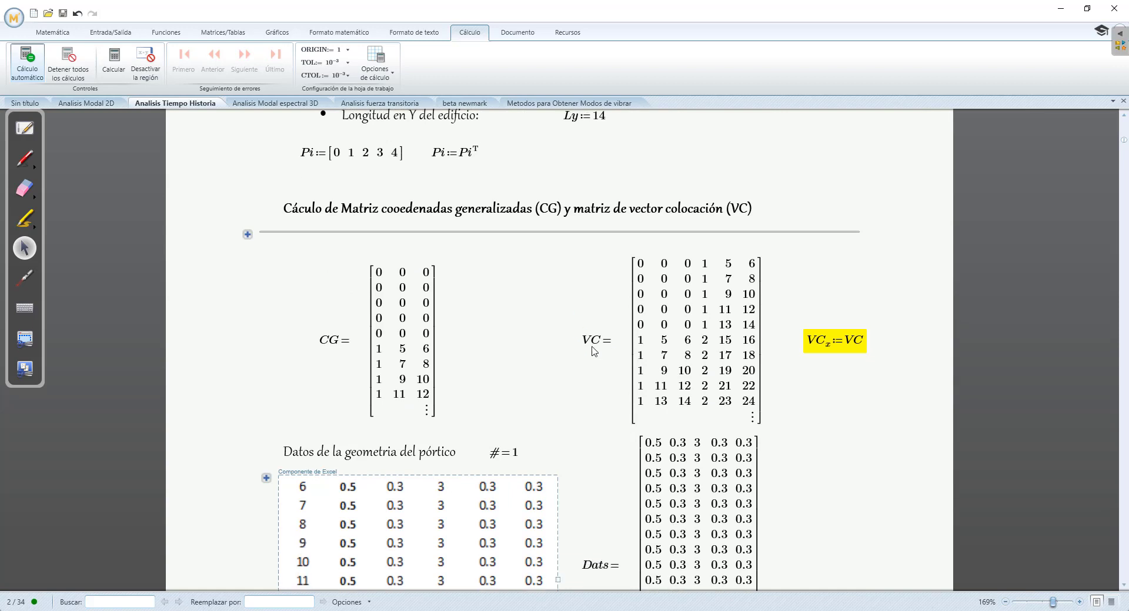
scroll(297, 300, "down", 3)
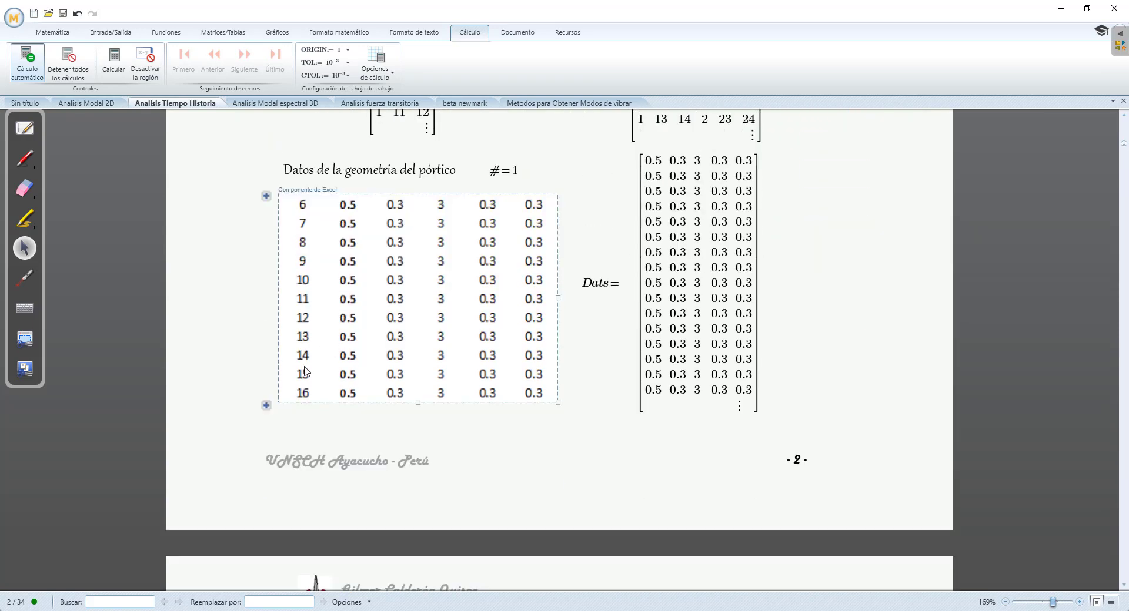
left_click(266, 405)
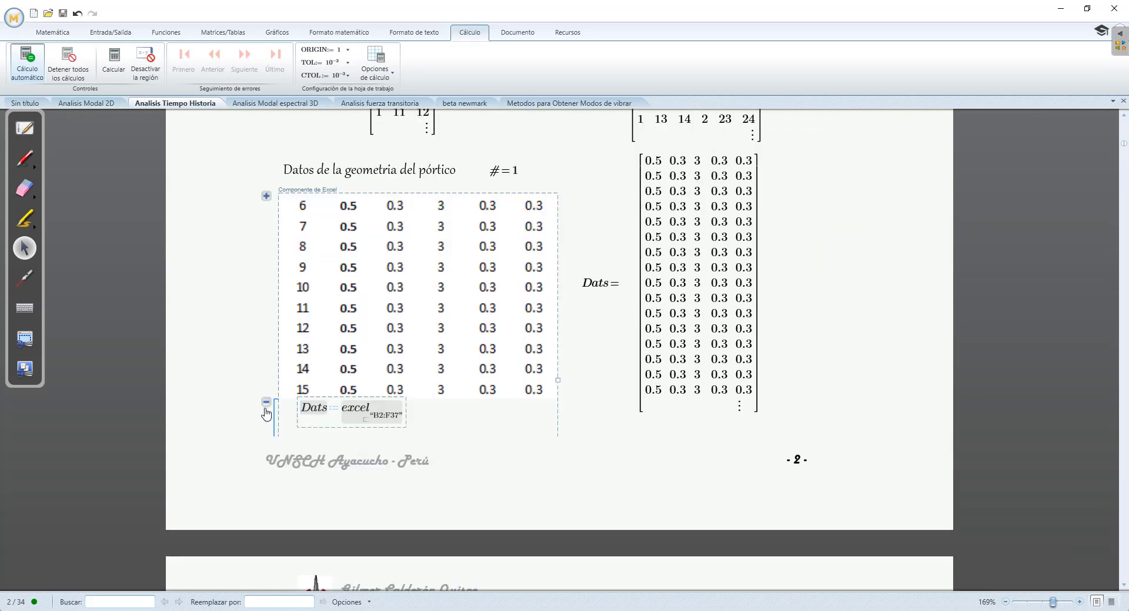
scroll(370, 333, "down", 2)
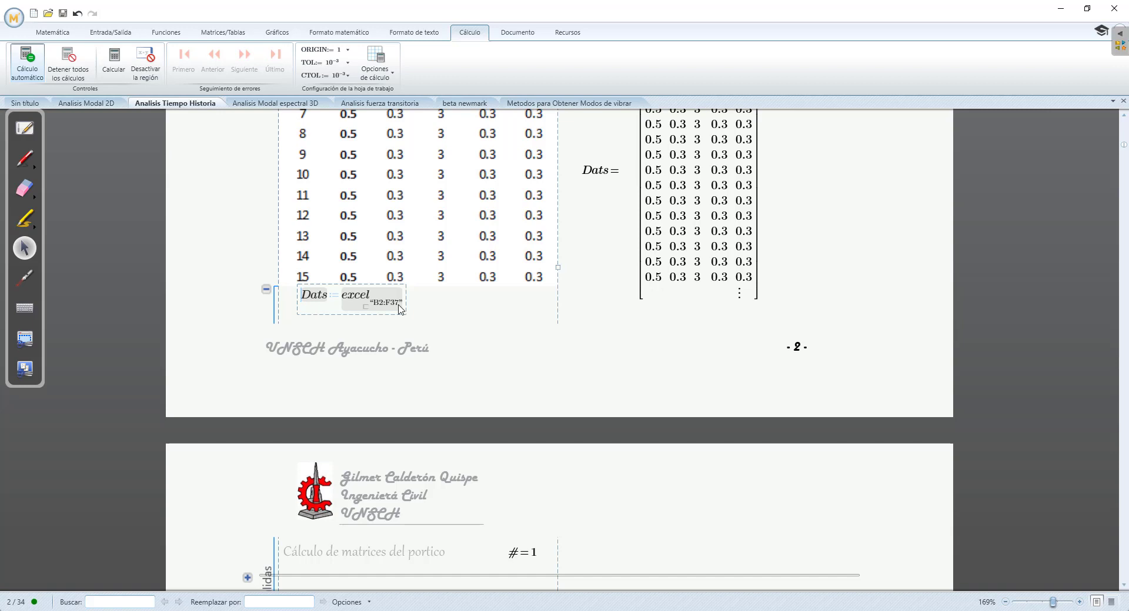
left_click(266, 289)
scroll(543, 303, "up", 2)
left_click(784, 249)
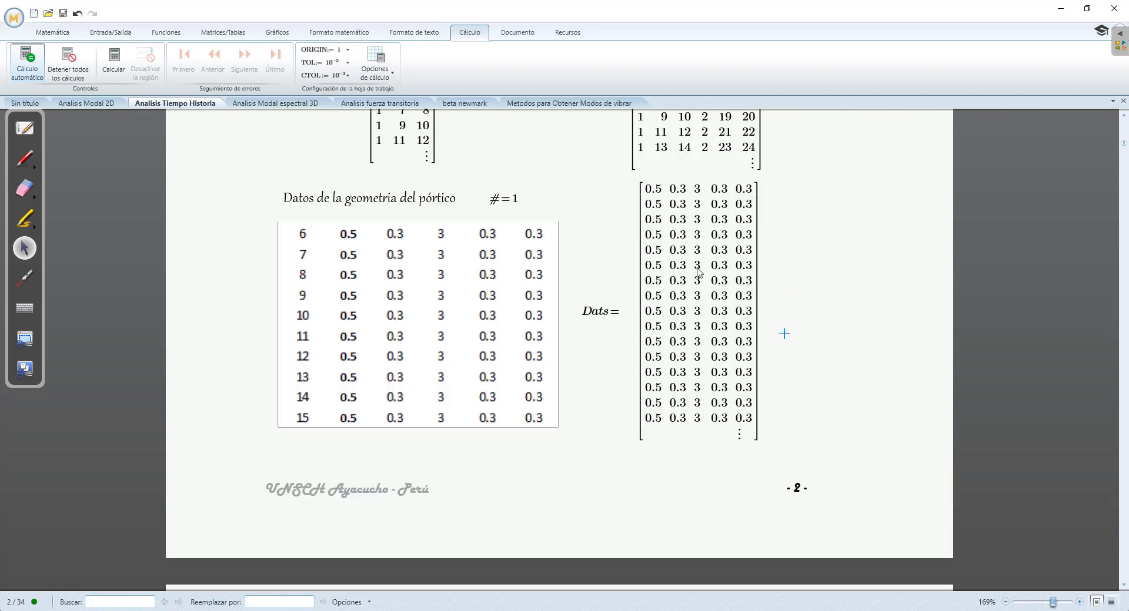
Examine the Dats matrix and the frame's column and beam stiffness matrices, Kc 16 and Kc 21
scroll(696, 275, "up", 3)
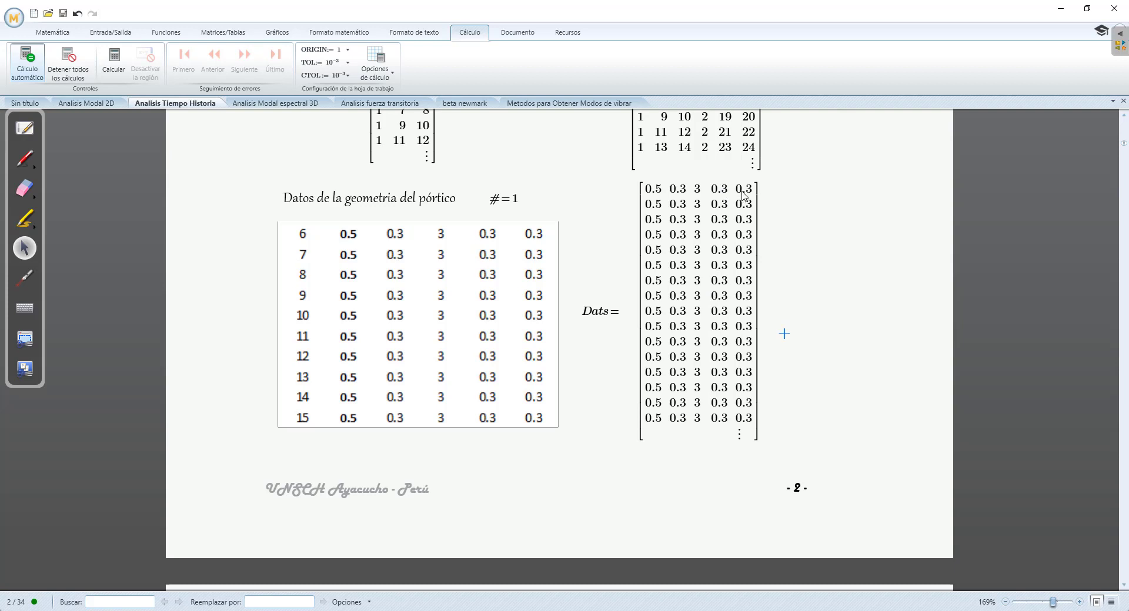
scroll(612, 370, "down", 3)
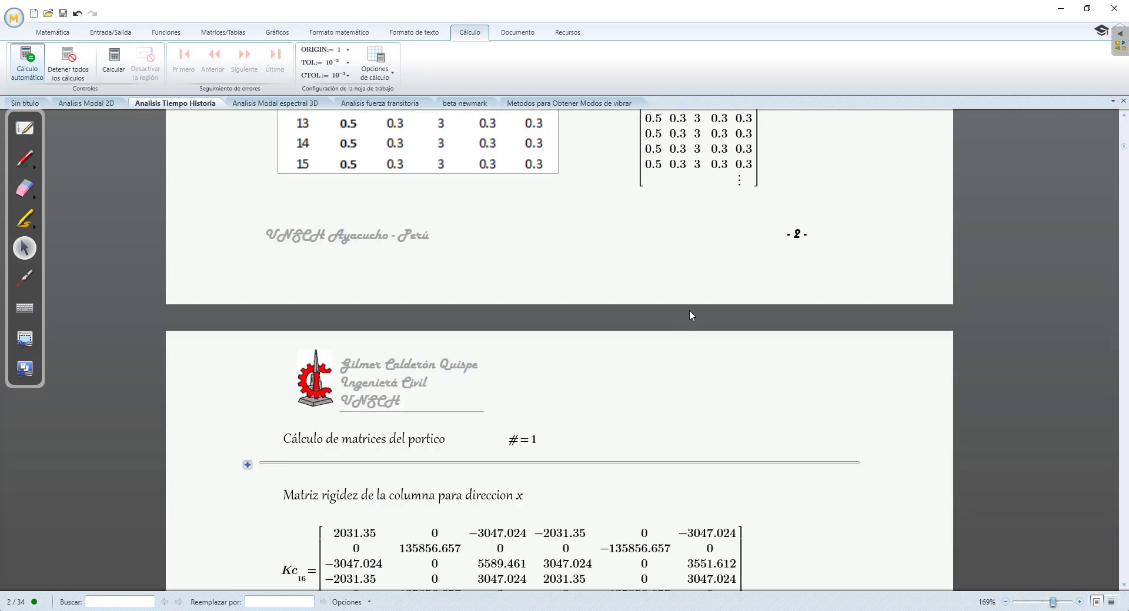
scroll(689, 309, "up", 2)
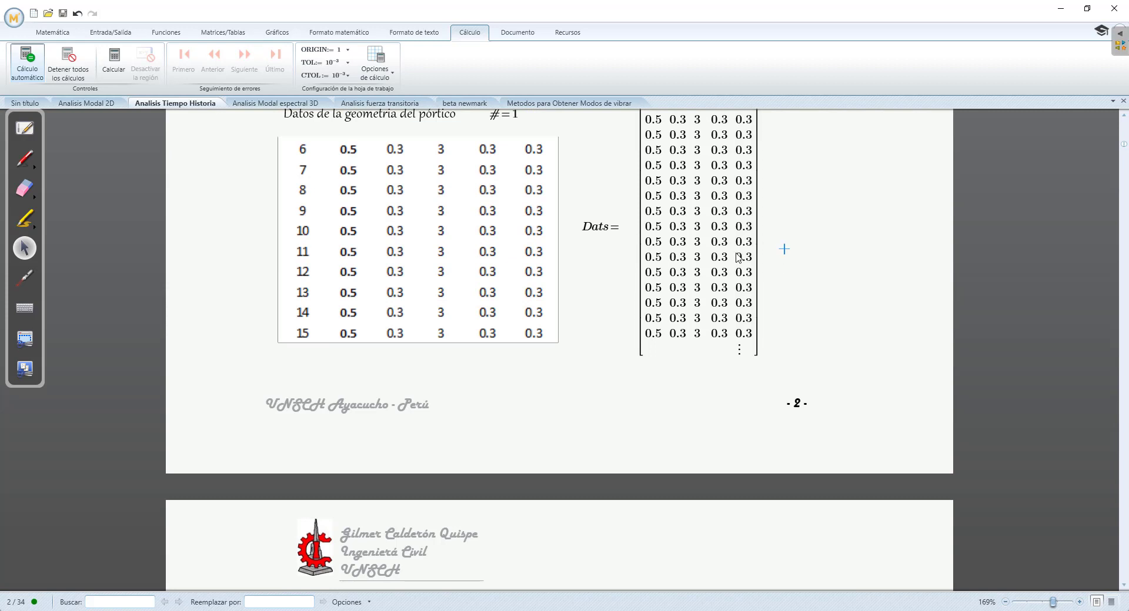
scroll(545, 275, "down", 1)
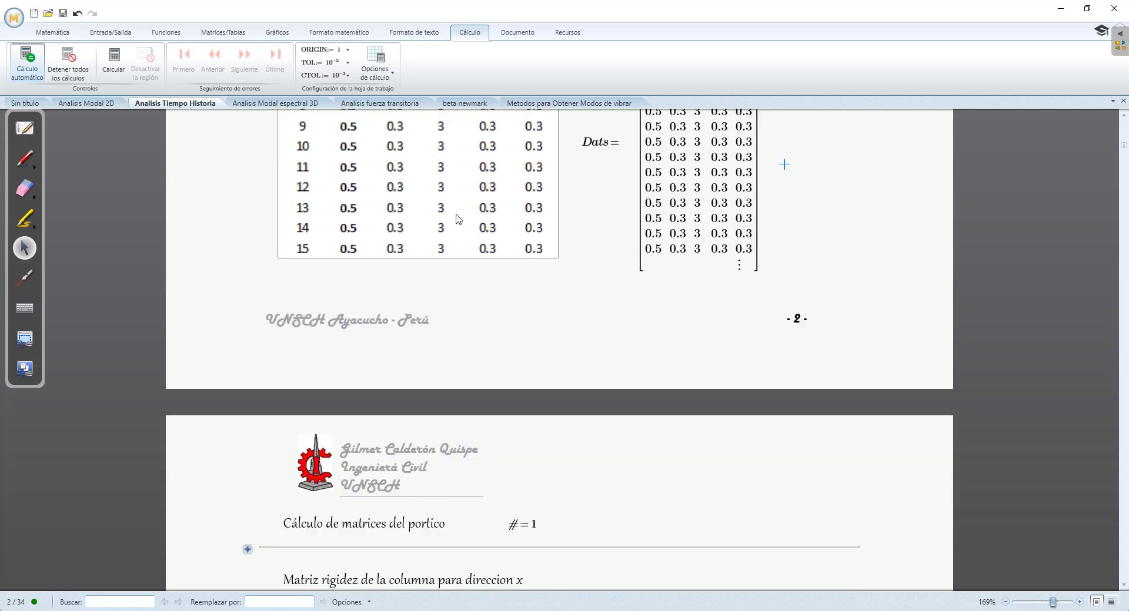
scroll(464, 219, "down", 2)
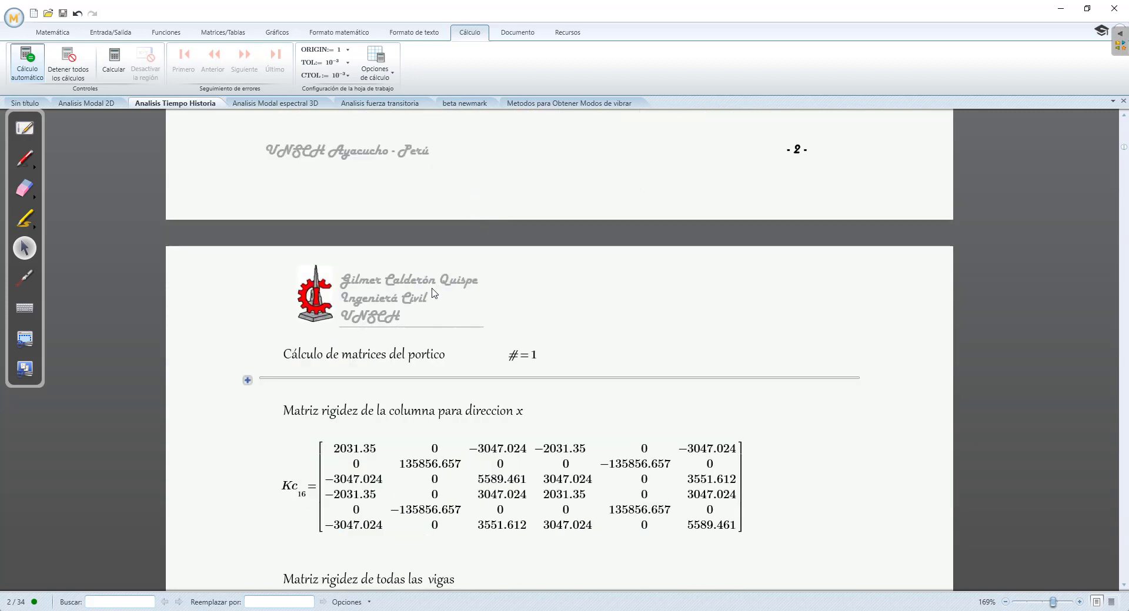
scroll(435, 291, "down", 2)
scroll(434, 292, "down", 1)
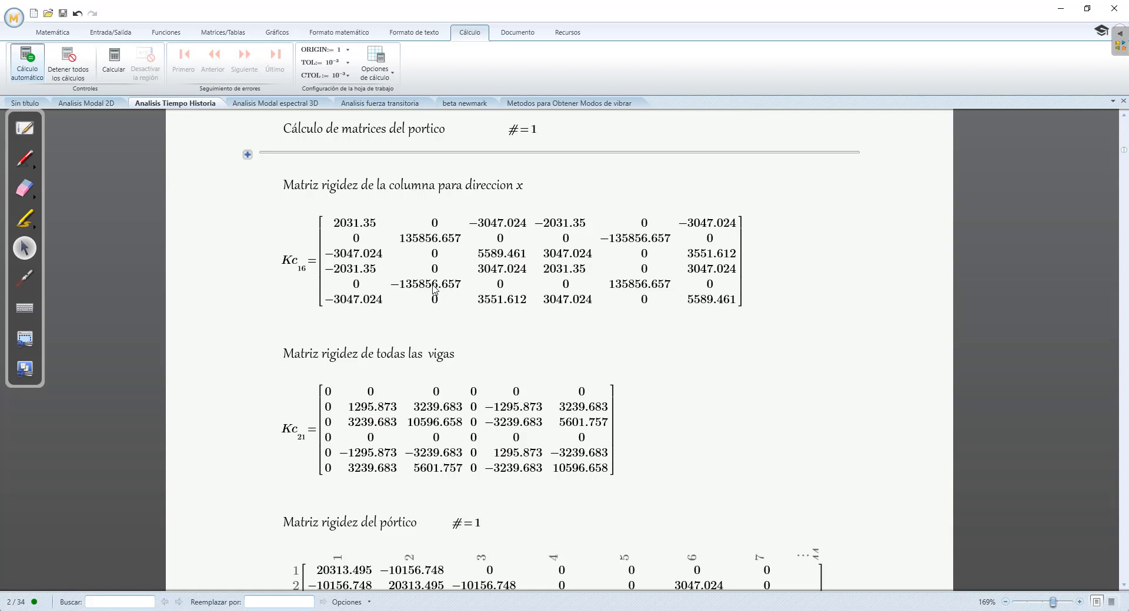
scroll(393, 305, "up", 3)
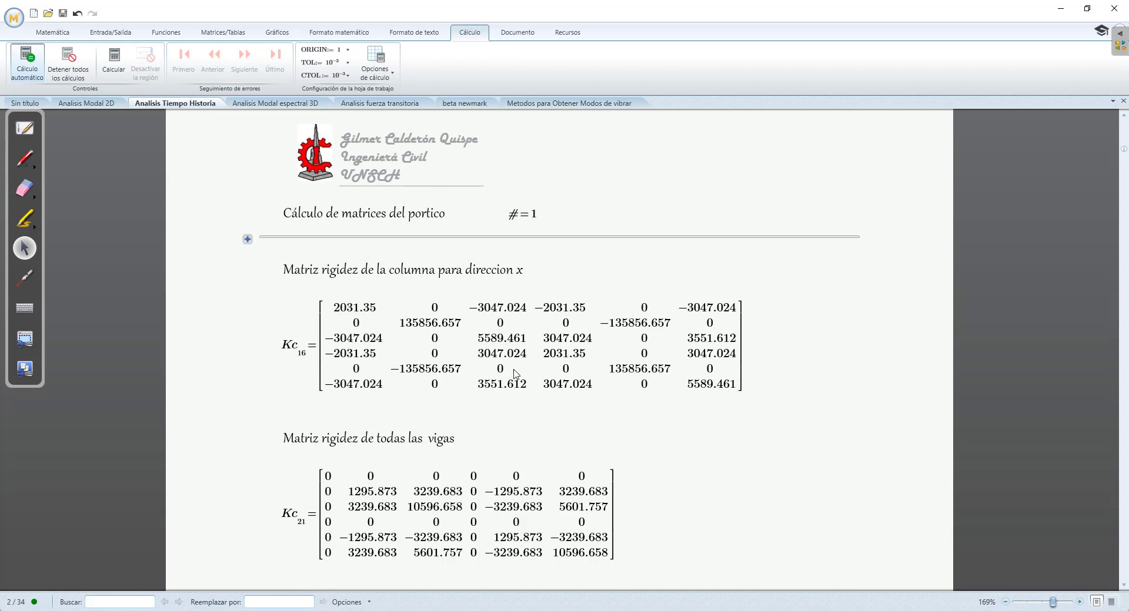
Switch to the AnalisisModalEspectral PDF and go to the vertical and horizontal element stiffness matrices in sections 1.1.1 and 1.1.2
left_click(725, 610)
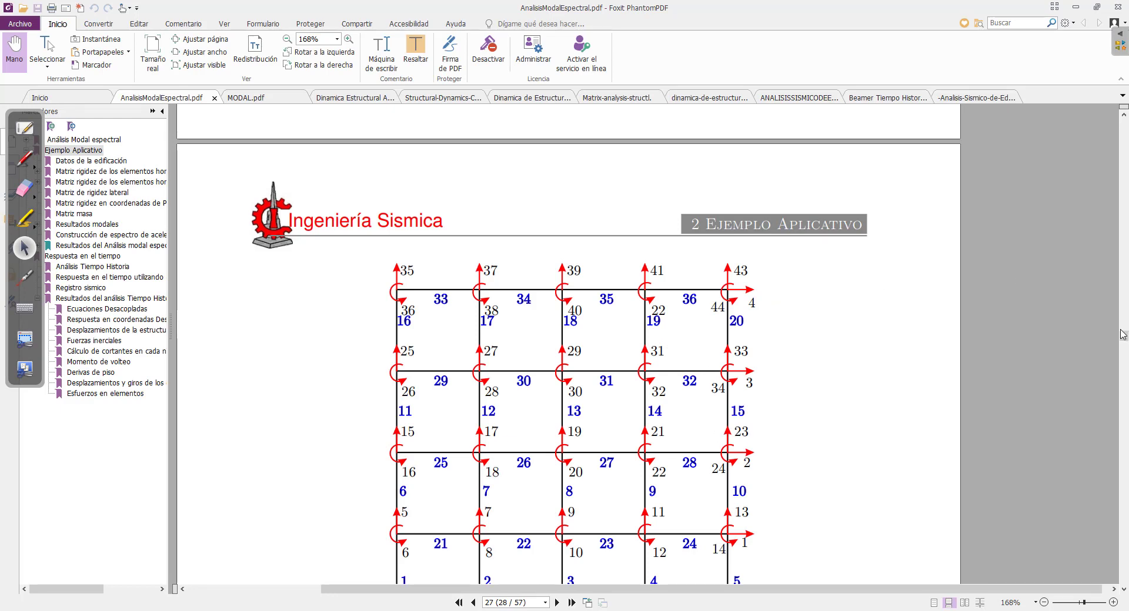
left_click_drag(1123, 337, 1127, 151)
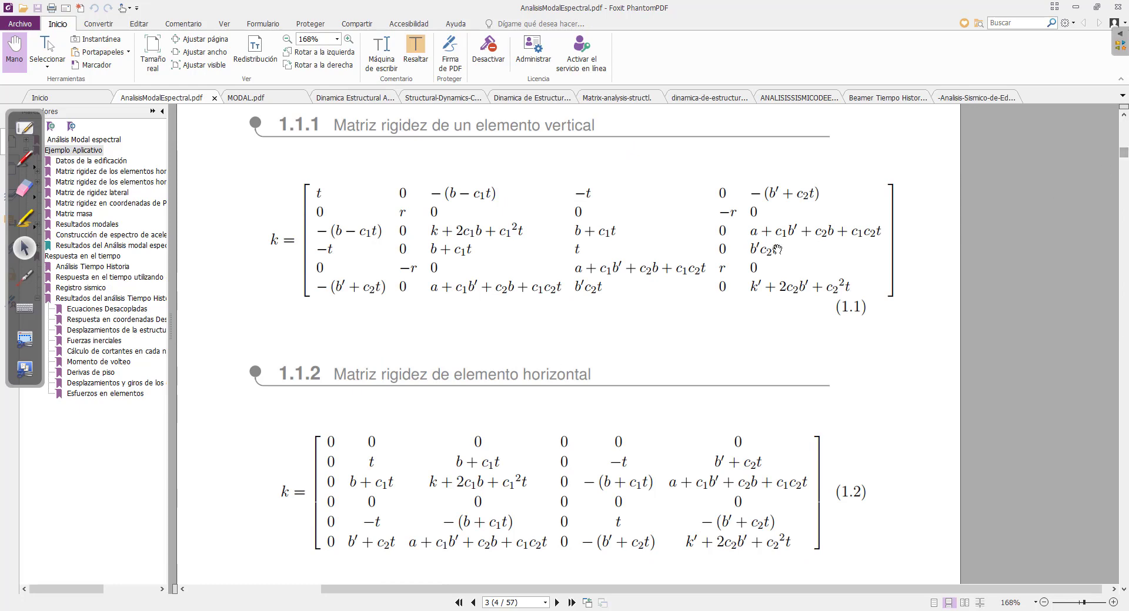
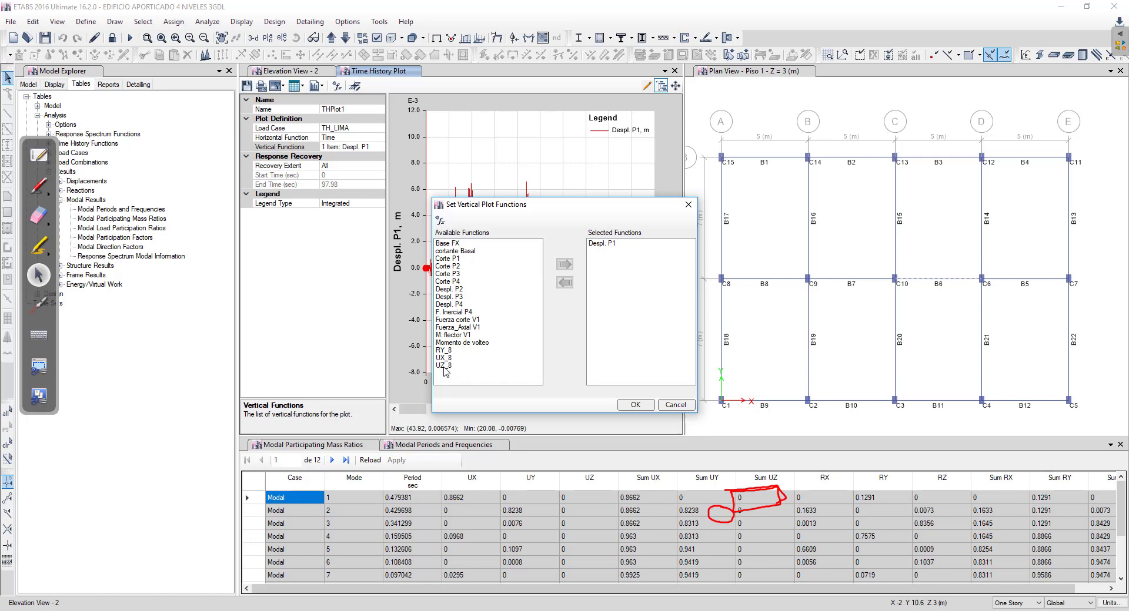
Replace Despl. P1 with RY_8 as the time history plot's vertical function
left_click(447, 352)
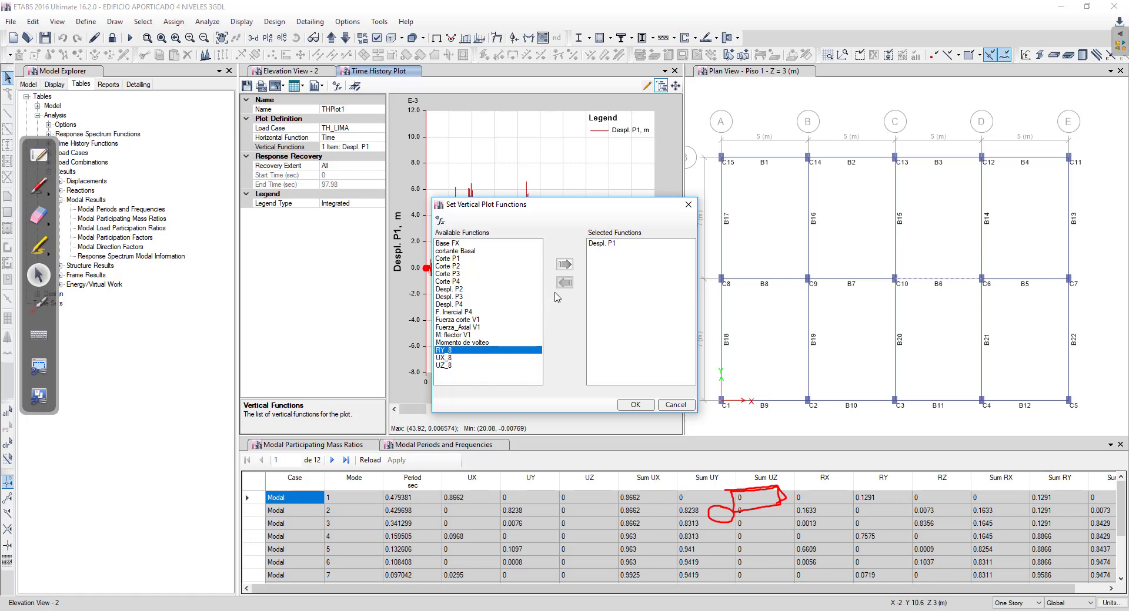
left_click(565, 265)
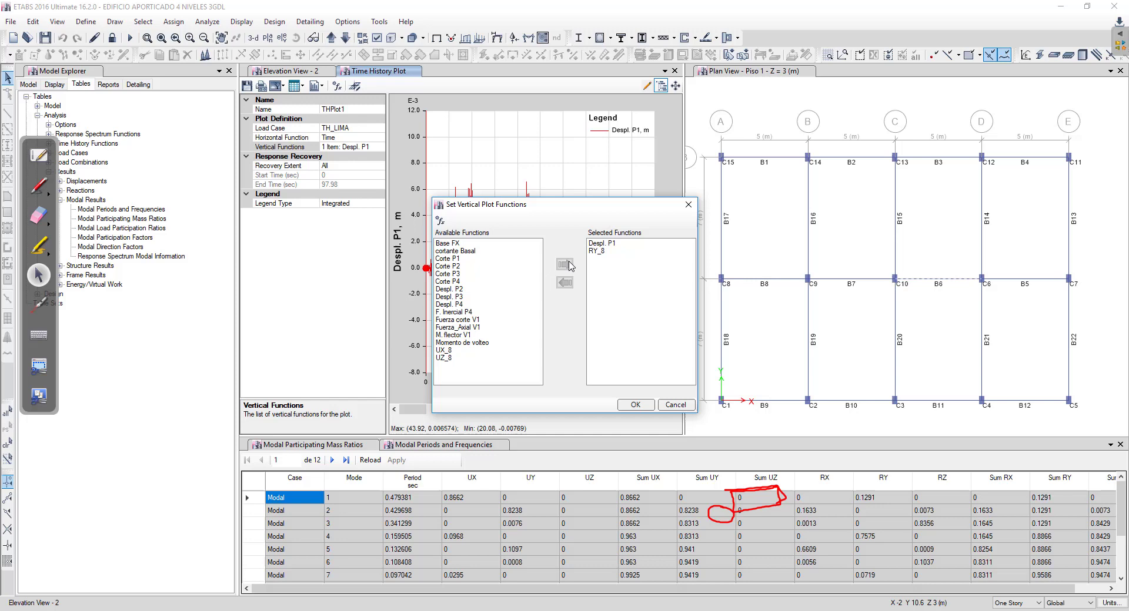
left_click(603, 243)
left_click(565, 283)
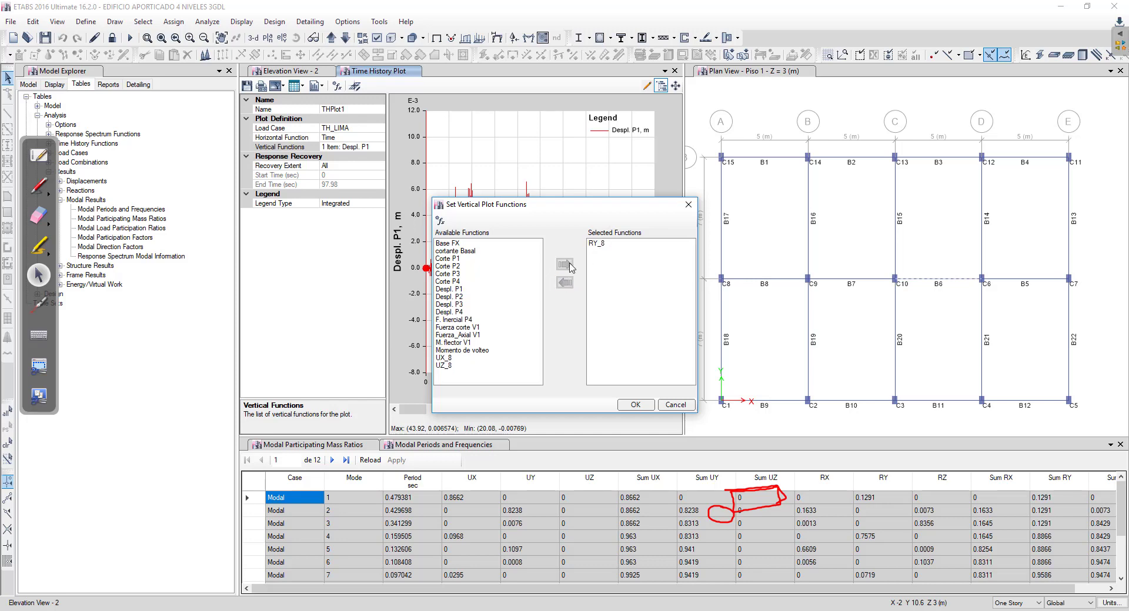
left_click(635, 404)
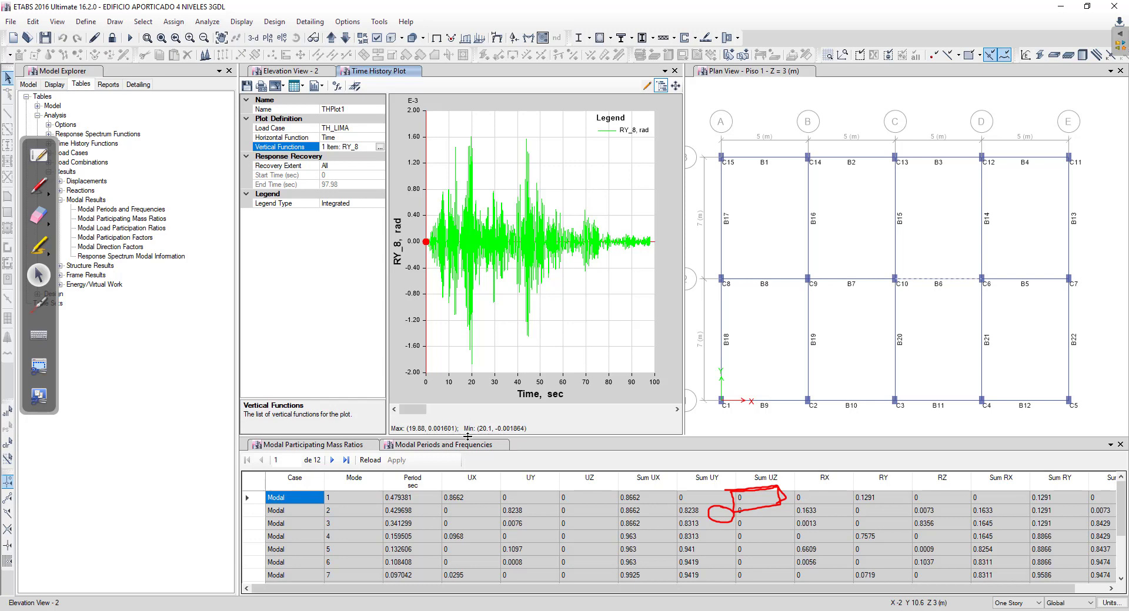
Switch to the AnalisisModalEspectral PDF, underline the ETABS 2016 maximum Ry value in Cuadro 5 in blue, and return to ETABS
key("alt+Tab")
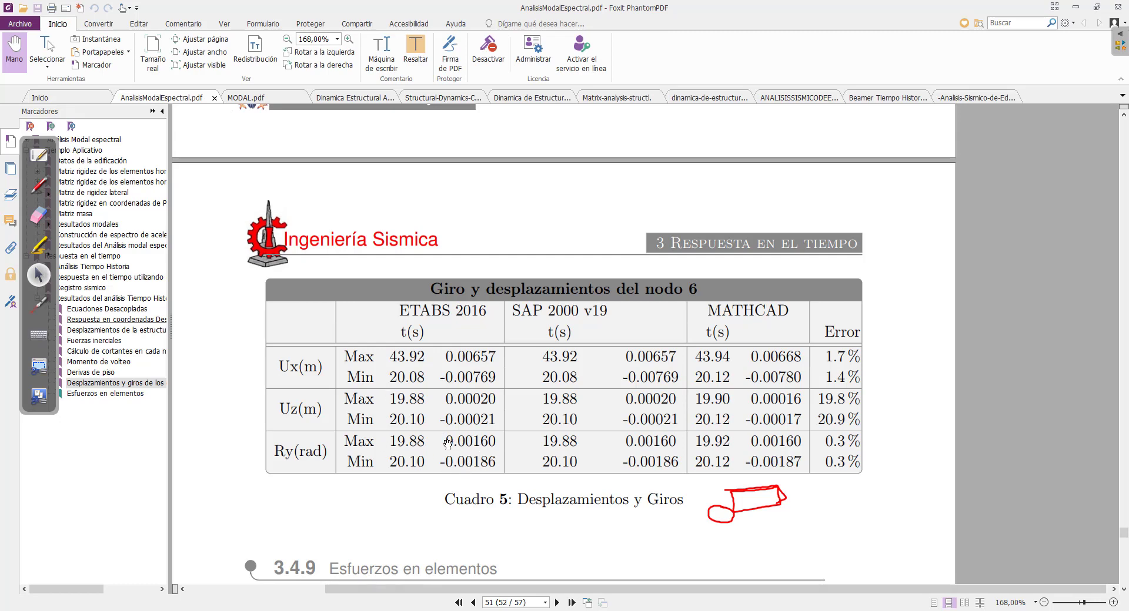
left_click_drag(445, 442, 566, 440)
left_click(39, 186)
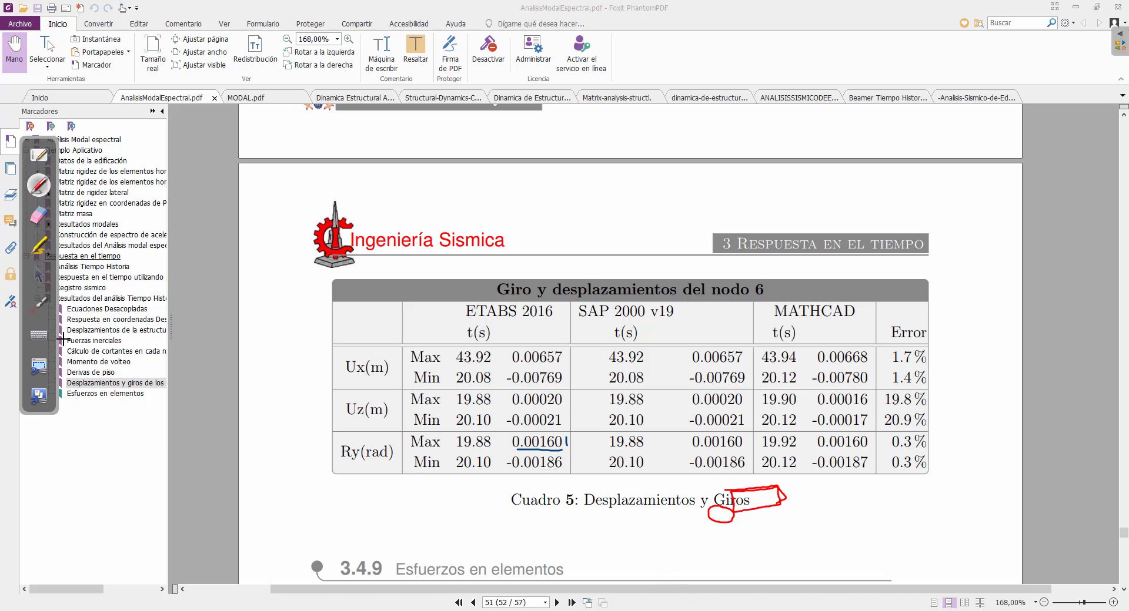
left_click(39, 274)
left_click(526, 605)
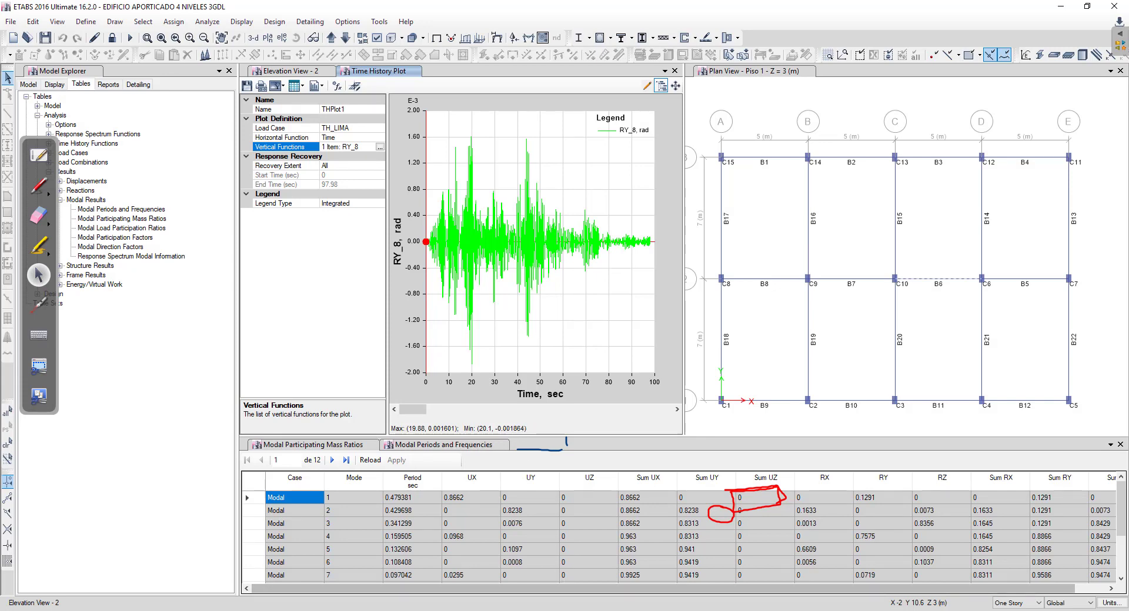
Switch to the AnalisisModalEspectral PDF, select the last digits of the ETABS 2016 minimum Ry in Cuadro 5, and erase the blue and red pen marks
left_click(560, 605)
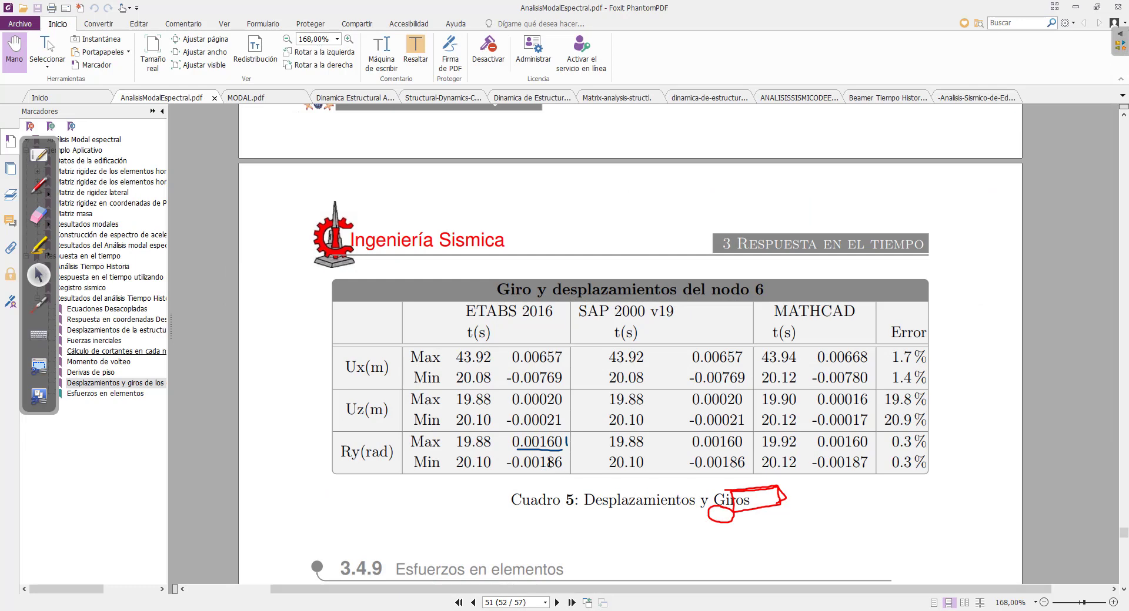
left_click_drag(542, 461, 562, 461)
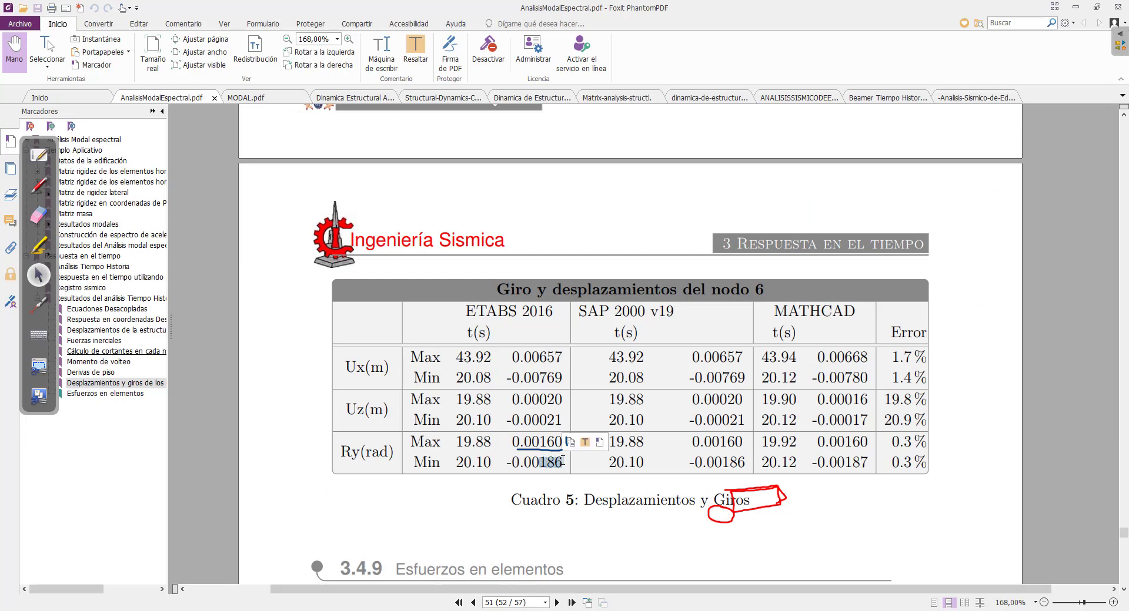
left_click(38, 216)
left_click(538, 449)
left_click(759, 497)
left_click(720, 511)
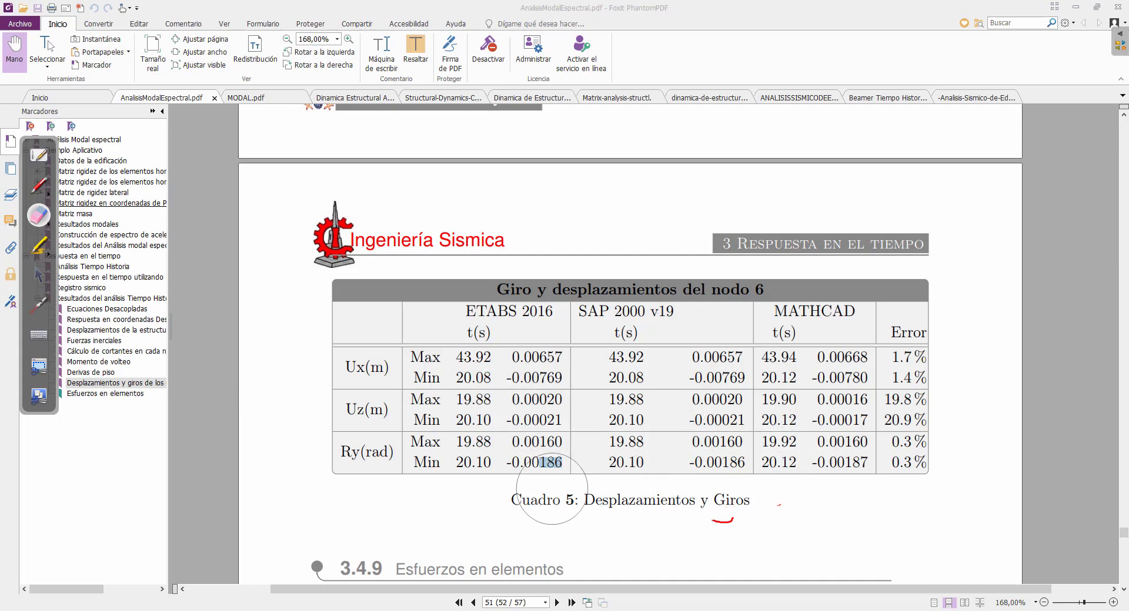
left_click(38, 274)
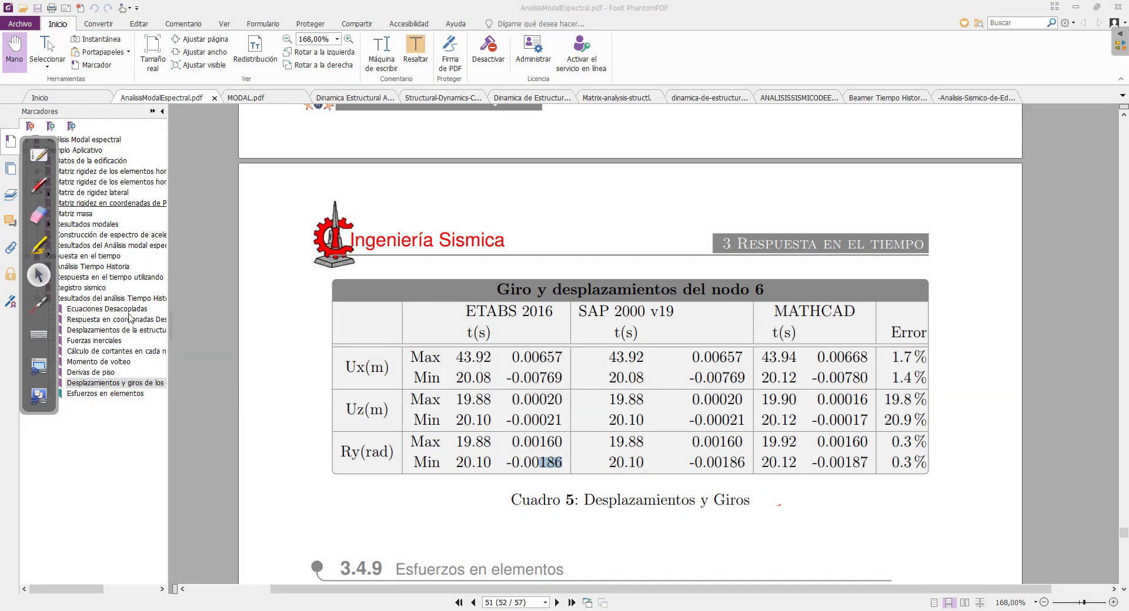
Examine section 3.4.9 Esfuerzos en elementos and the axial force Ni plot in Figura 20
scroll(552, 391, "down", 8)
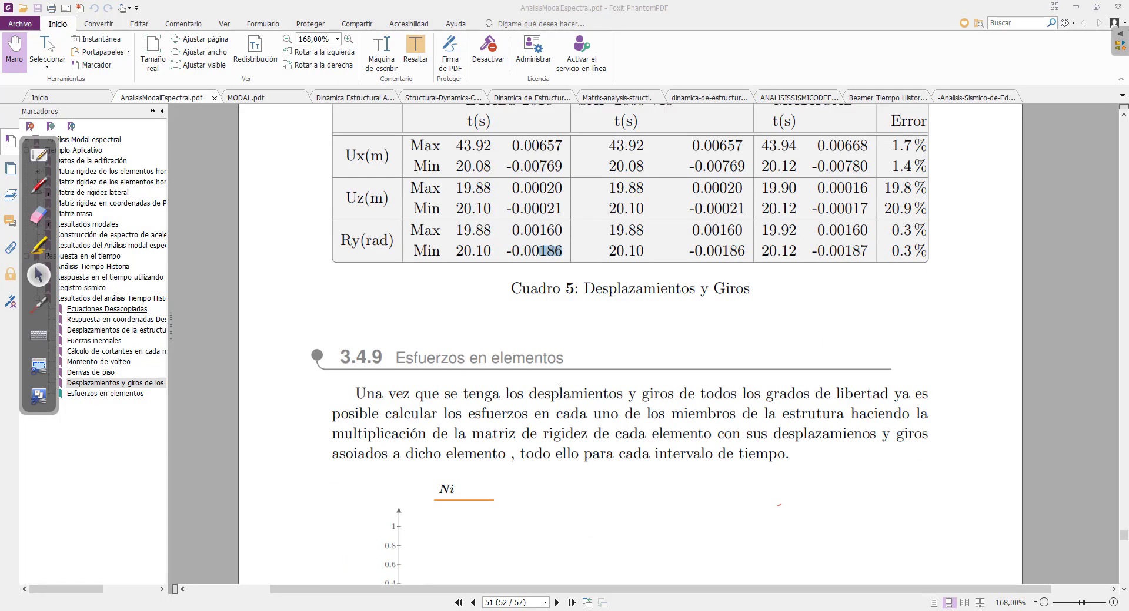
scroll(555, 396, "down", 4)
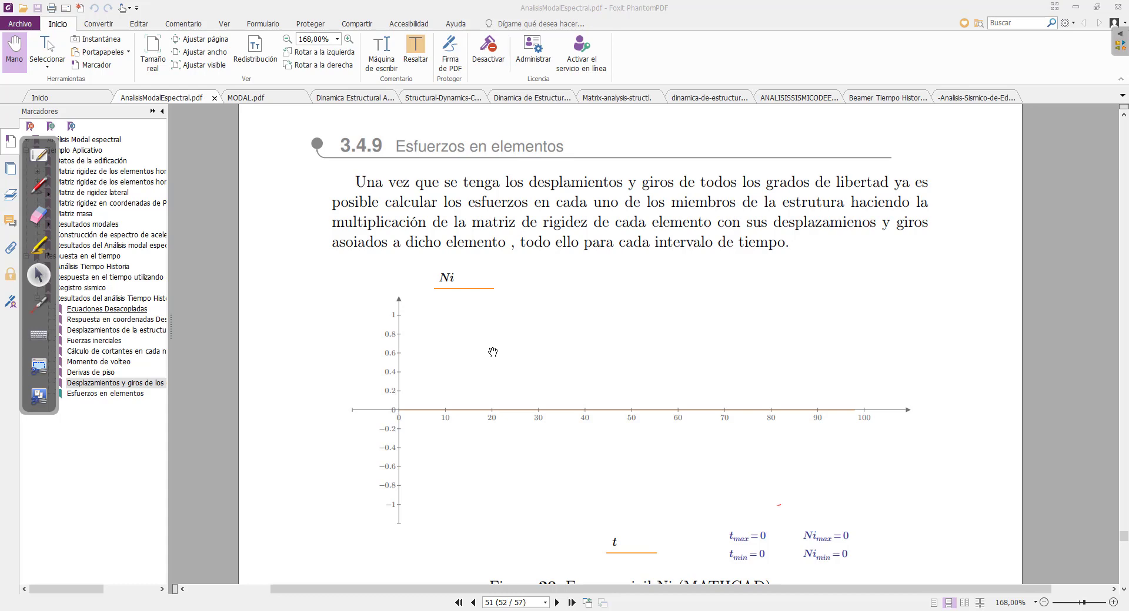
scroll(492, 356, "down", 4)
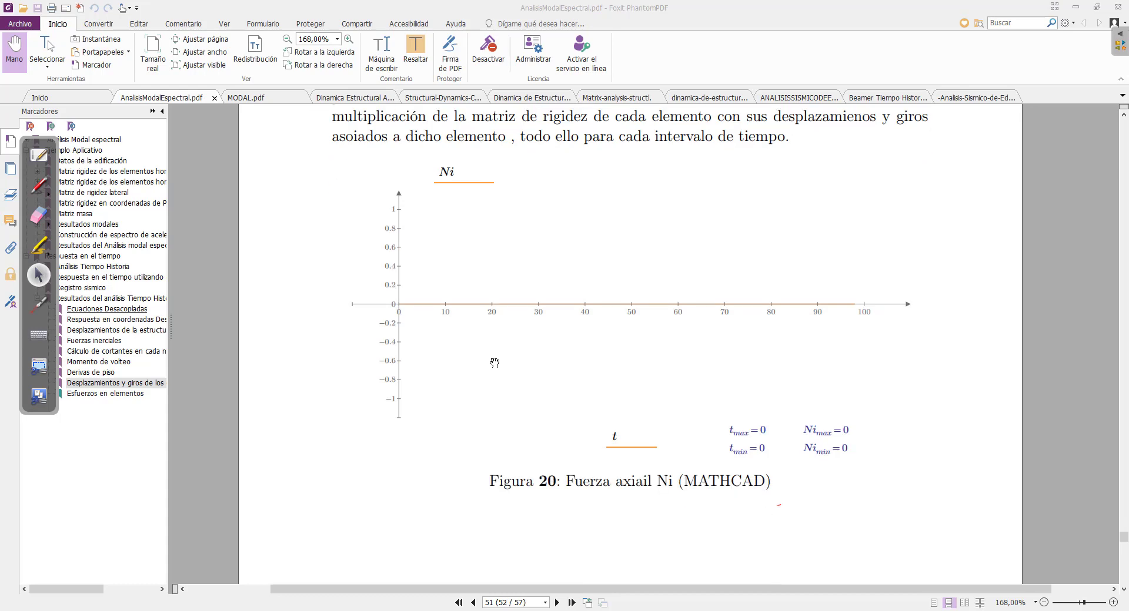
scroll(497, 364, "down", 6)
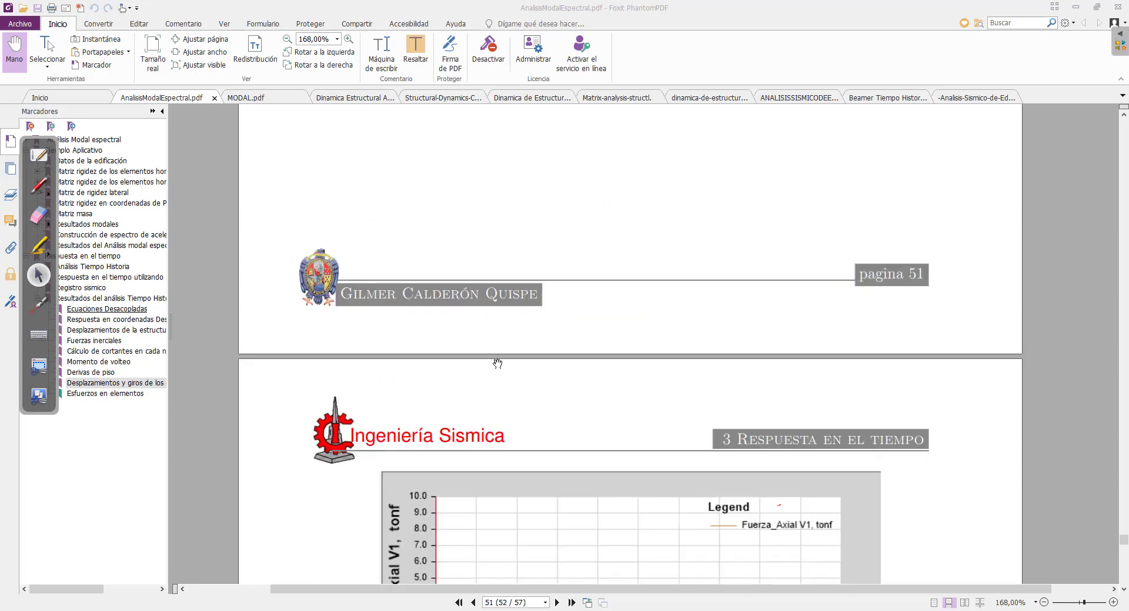
scroll(499, 361, "up", 9)
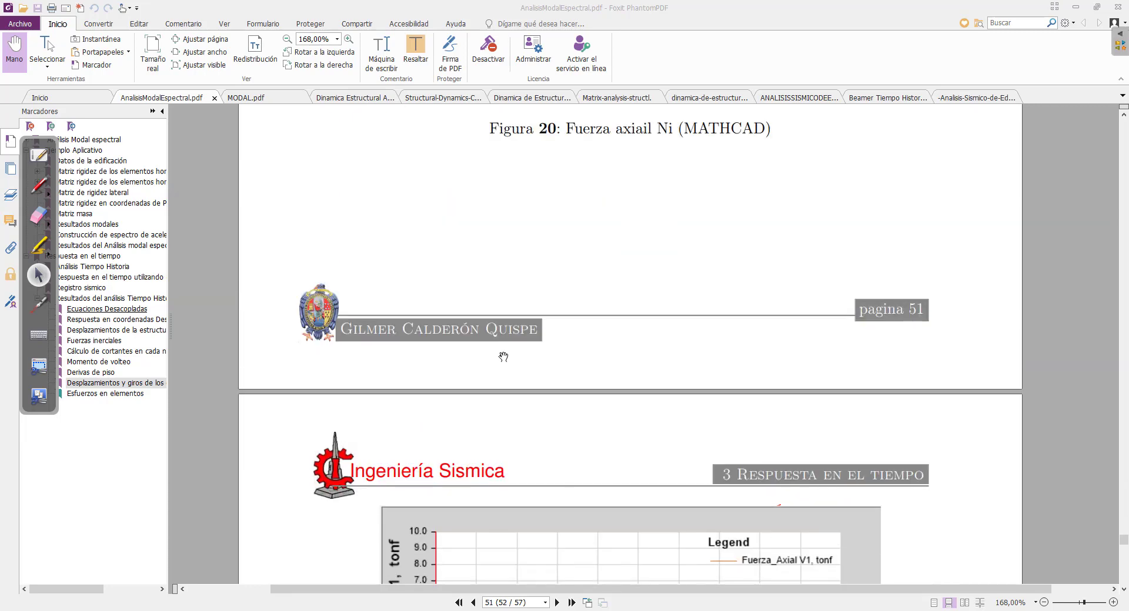
scroll(509, 355, "down", 2)
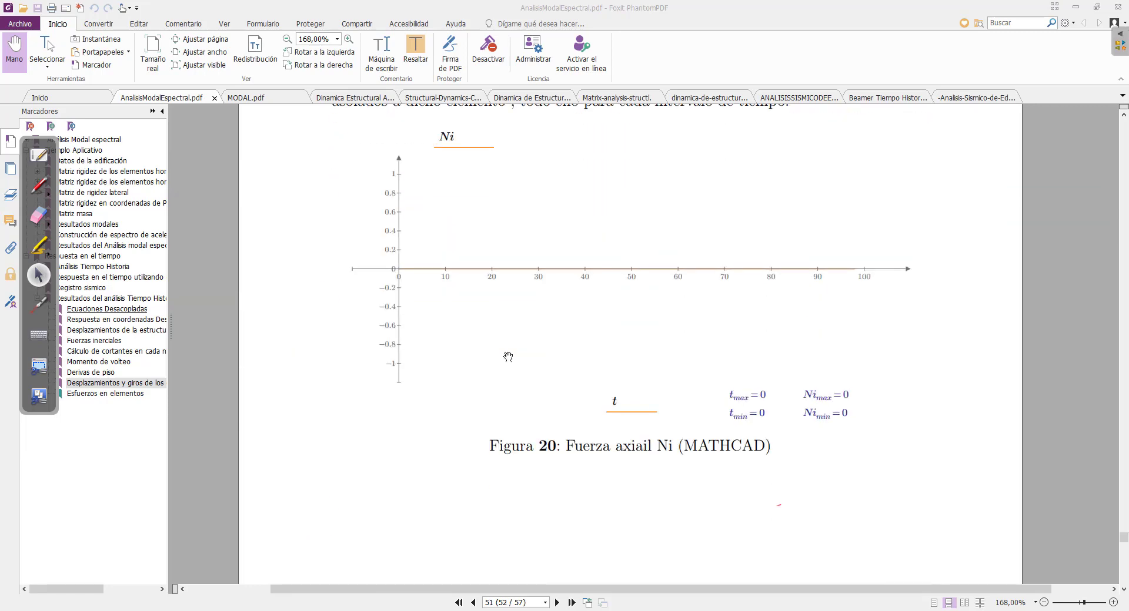
scroll(508, 356, "up", 2)
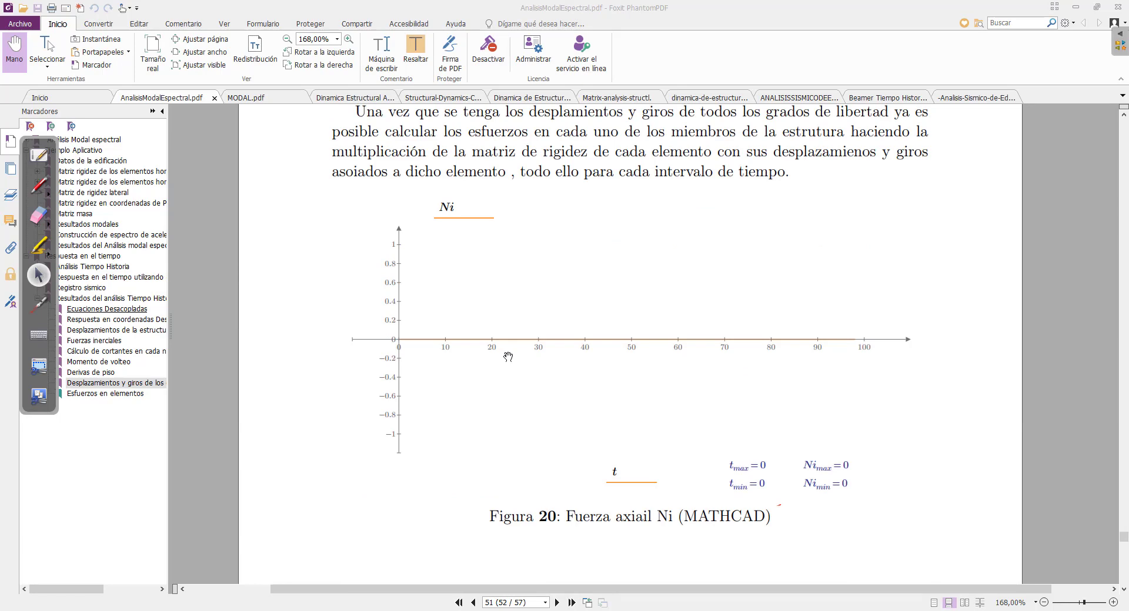
scroll(510, 357, "up", 2)
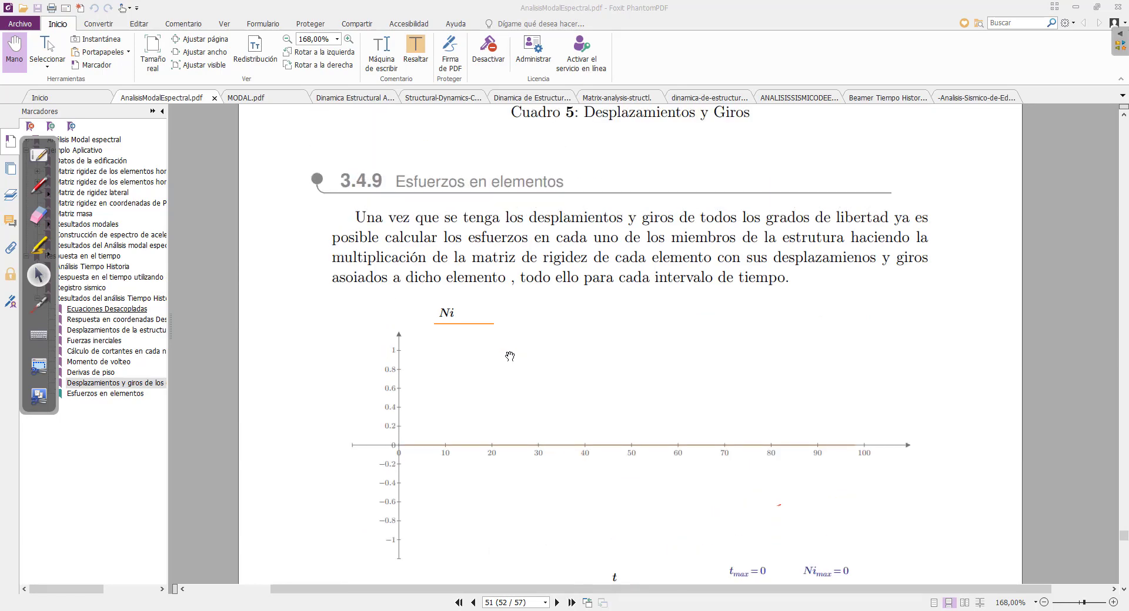
scroll(509, 356, "down", 1)
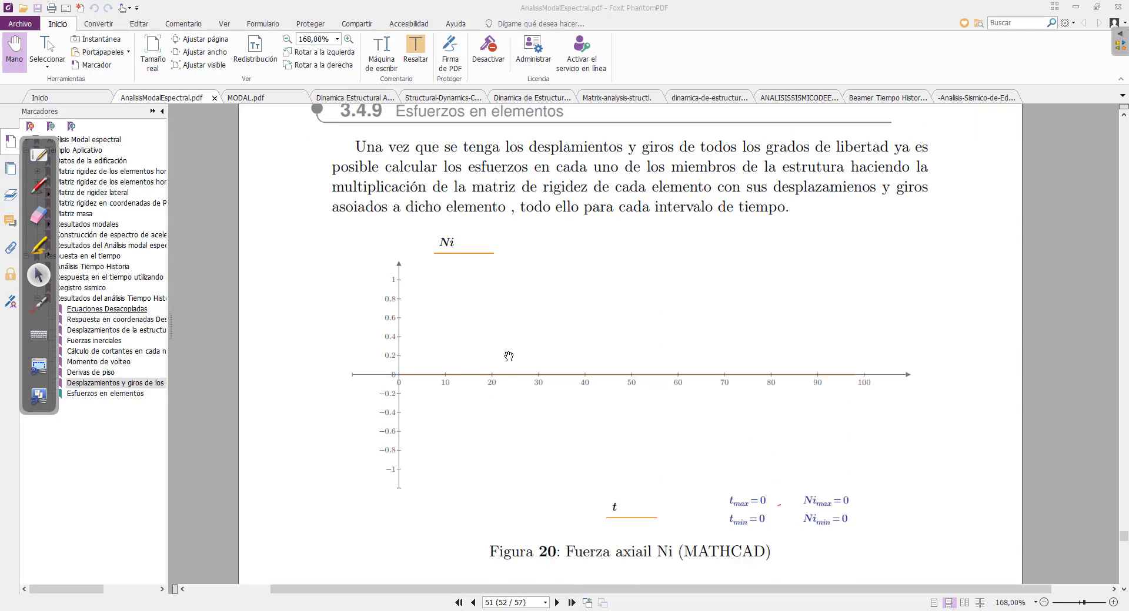
scroll(509, 356, "down", 1)
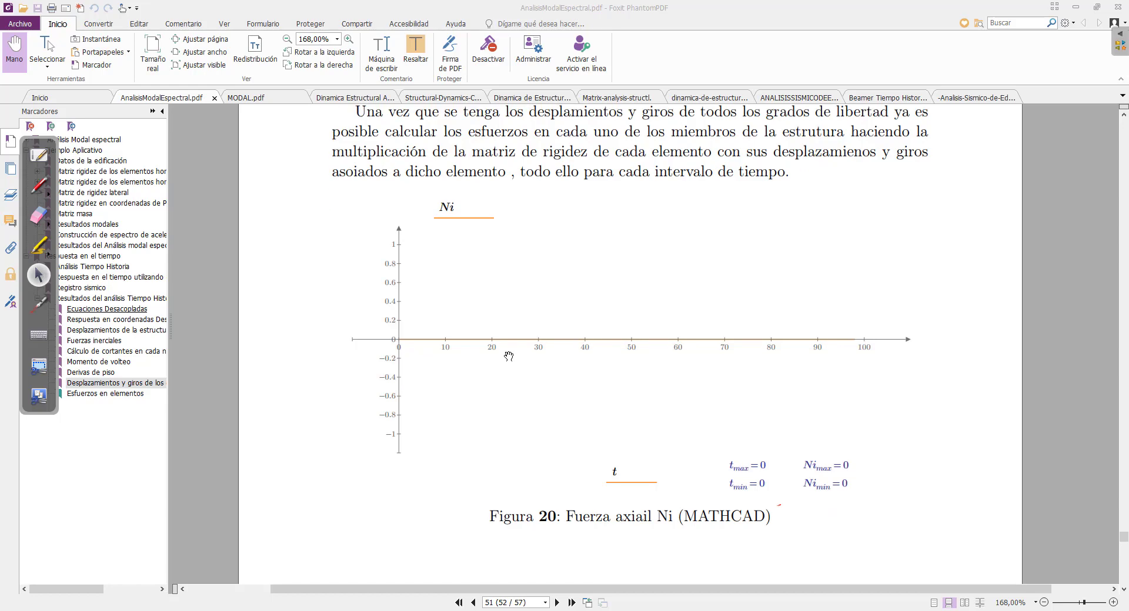
scroll(514, 351, "up", 3)
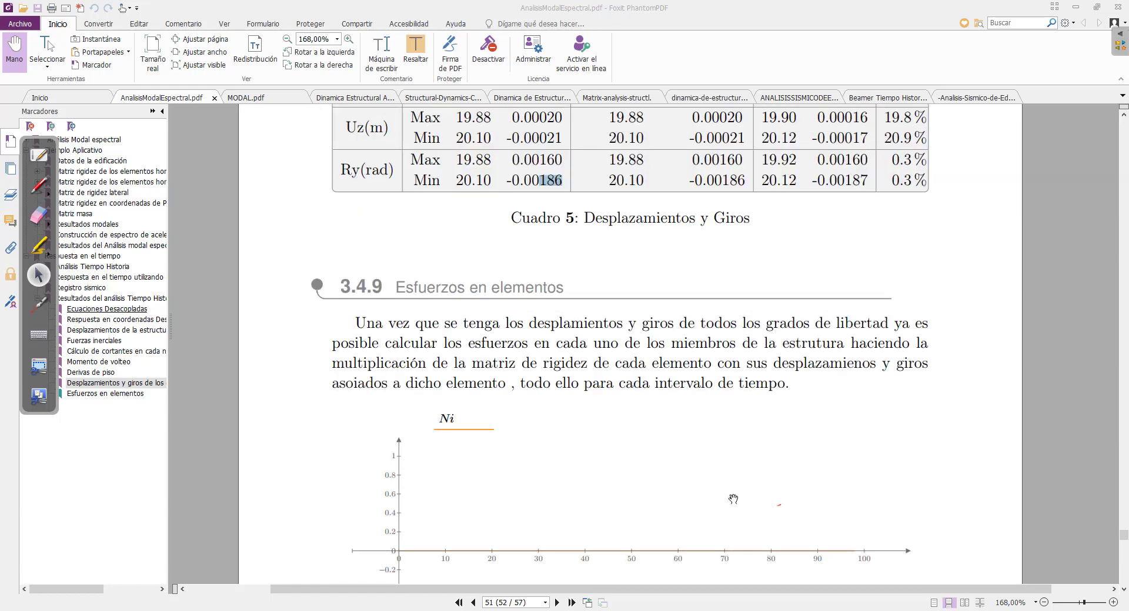
scroll(527, 378, "down", 2)
scroll(528, 378, "down", 1)
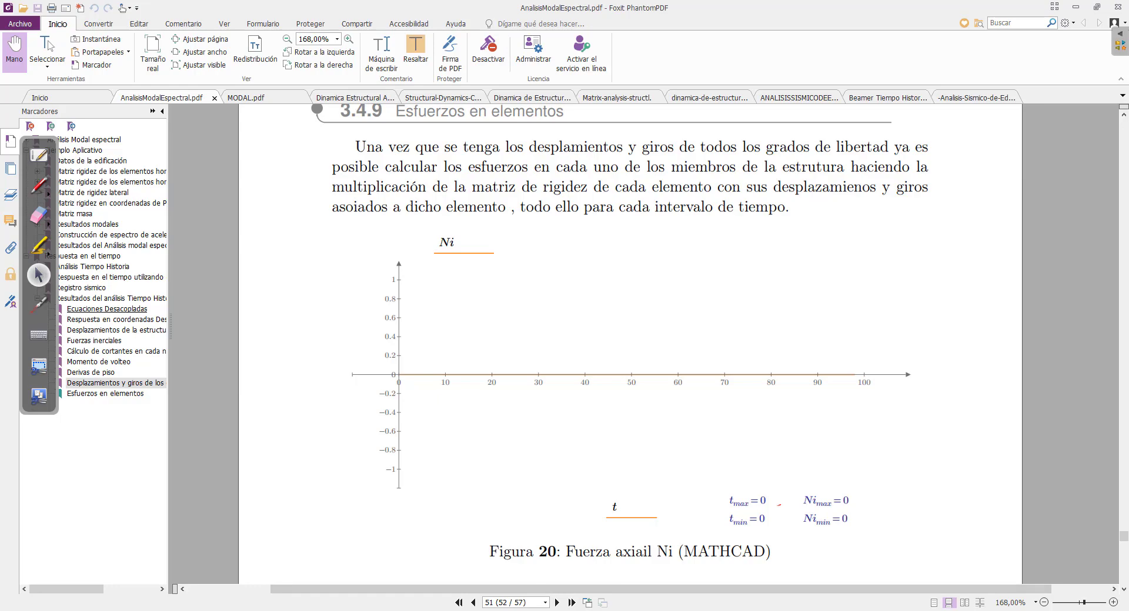
Switch to the Mathcad worksheet and review section 17.0's element force calculation through to the axial force plot for element 21 of frame 2
key("alt+Tab")
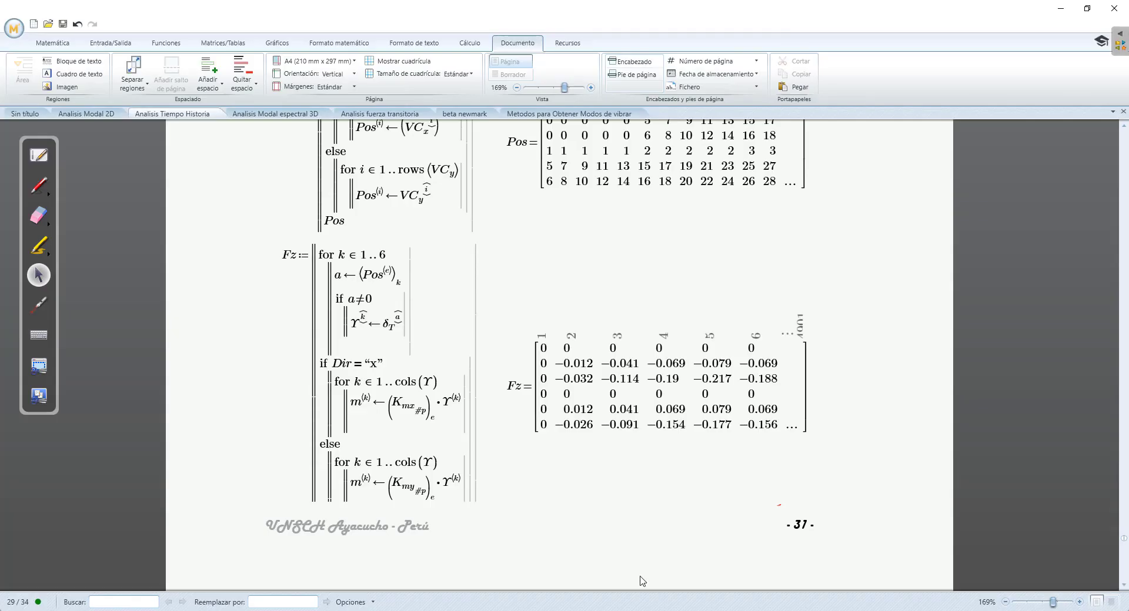
scroll(587, 519, "up", 5)
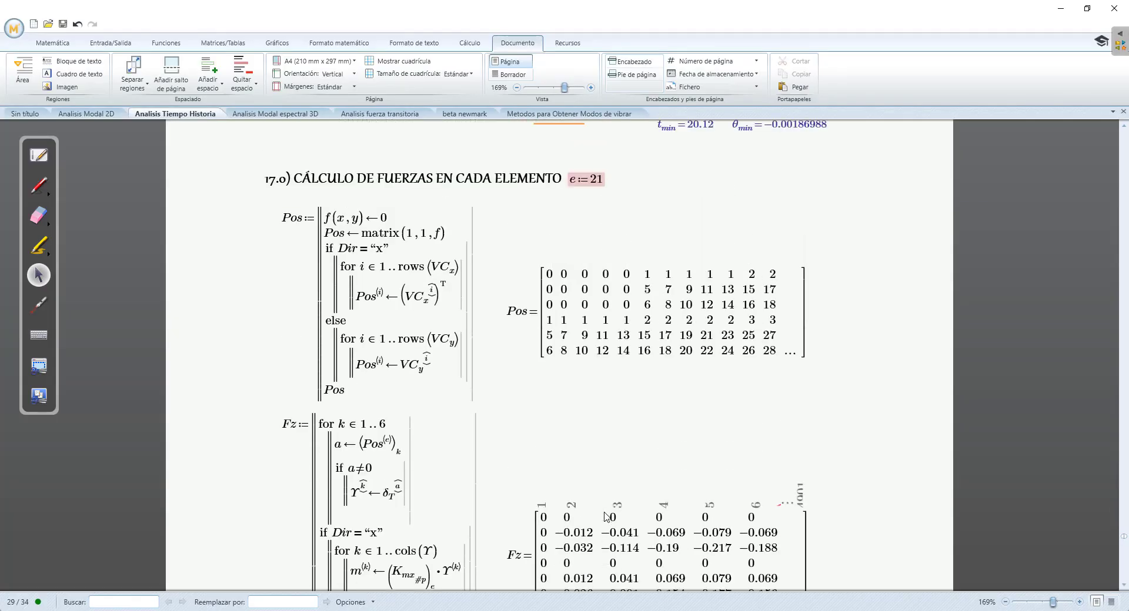
scroll(606, 516, "up", 2)
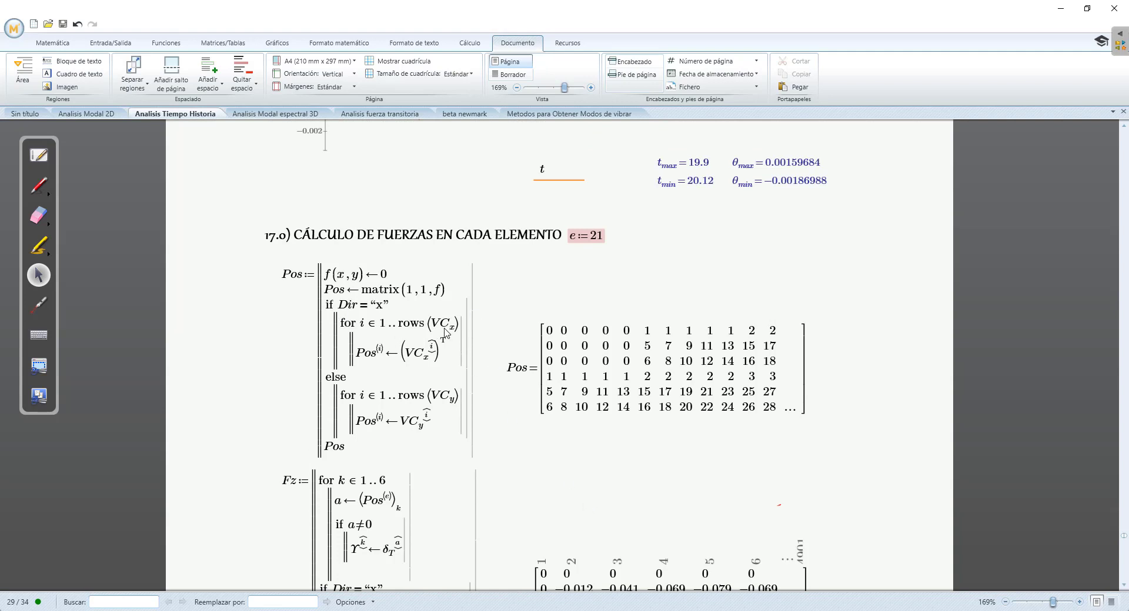
scroll(556, 432, "down", 20)
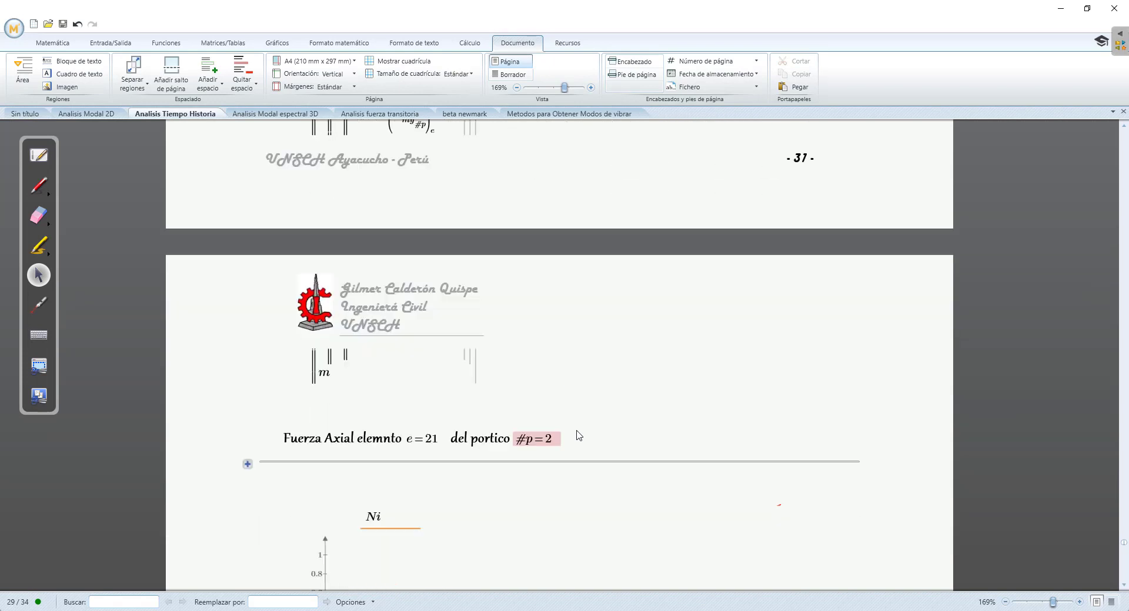
scroll(579, 435, "down", 7)
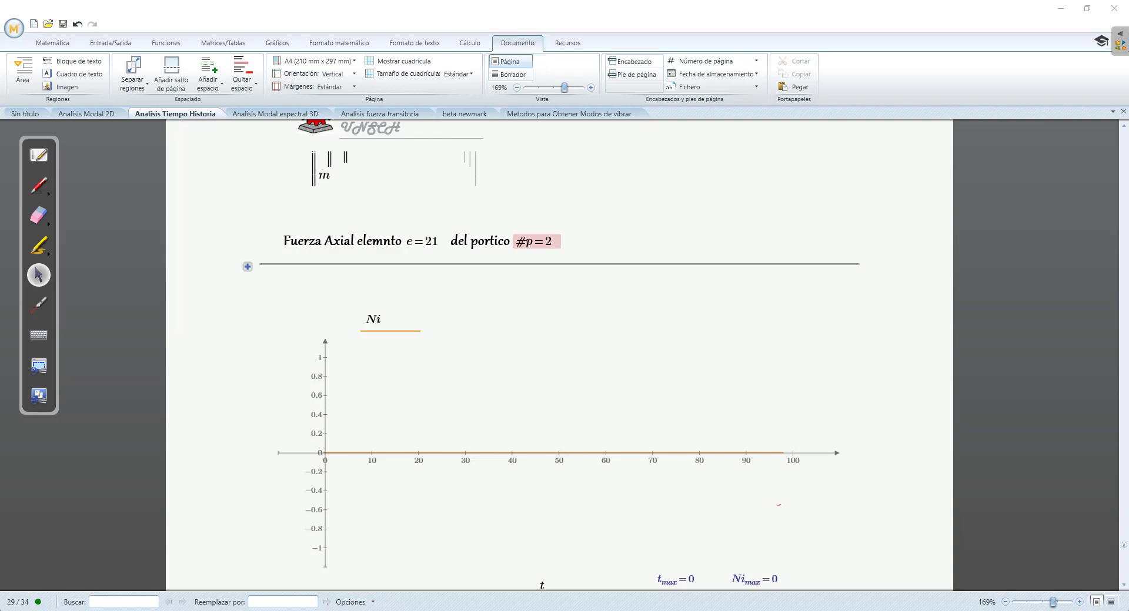
Return to the AnalisisModalEspectral PDF and go to page 27, showing Figura 7 with the X-direction frame's degrees of freedom and element numbers
key("alt+Tab")
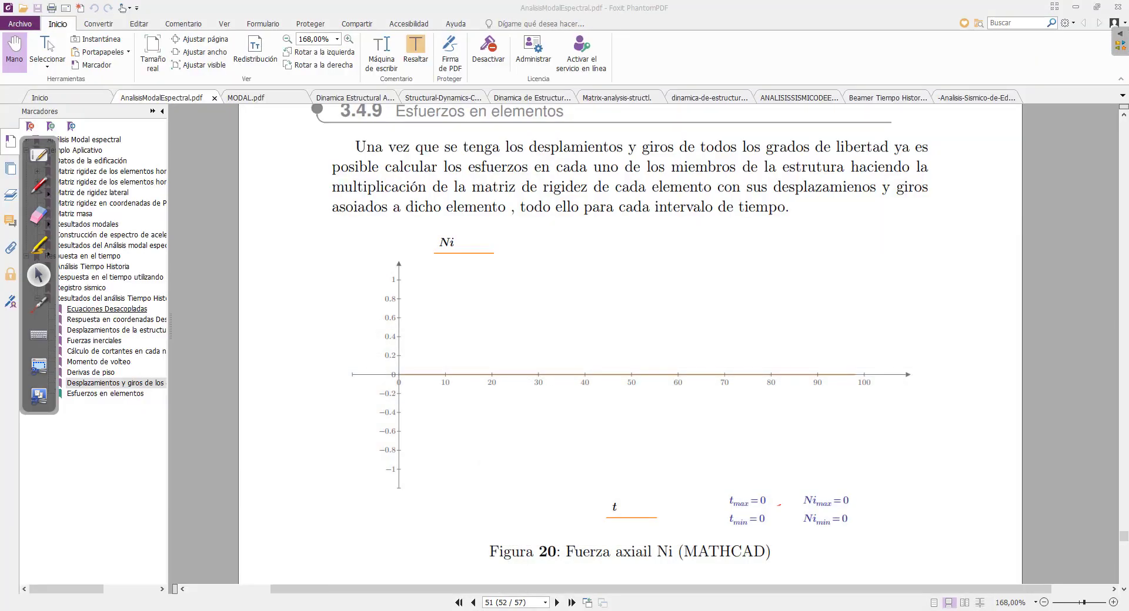
key("alt+Tab")
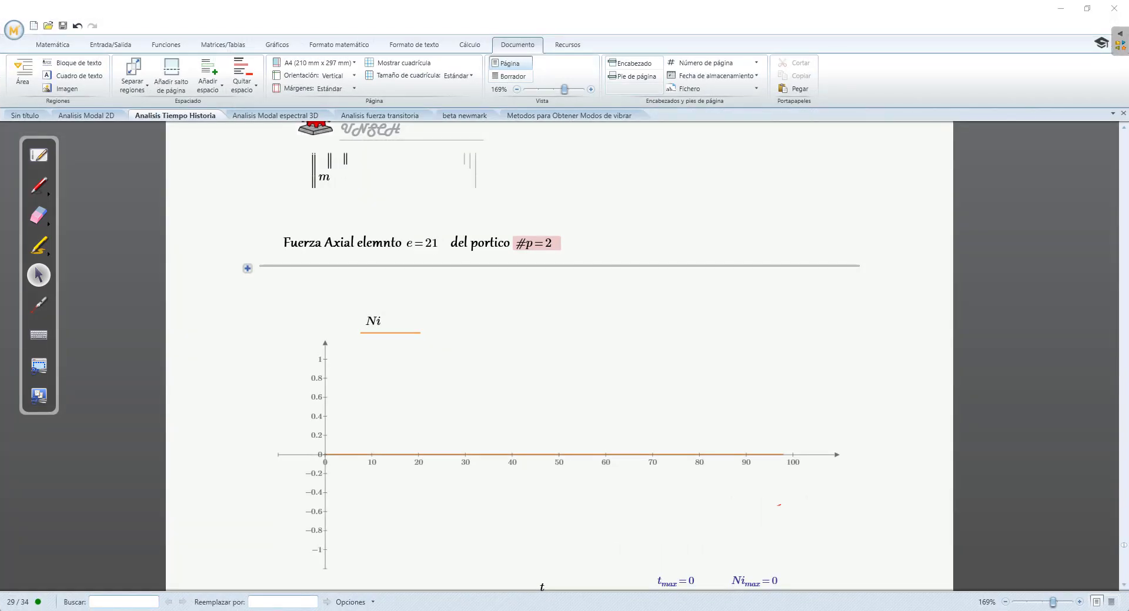
key("alt+Tab")
scroll(643, 507, "down", 3)
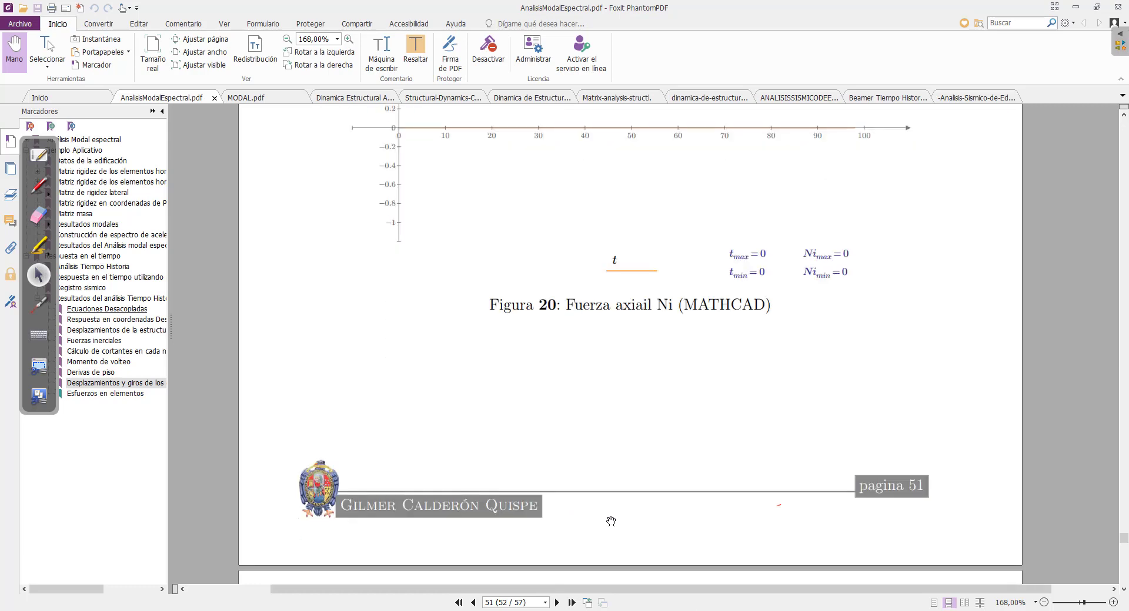
left_click(507, 602)
type("21")
key("Return")
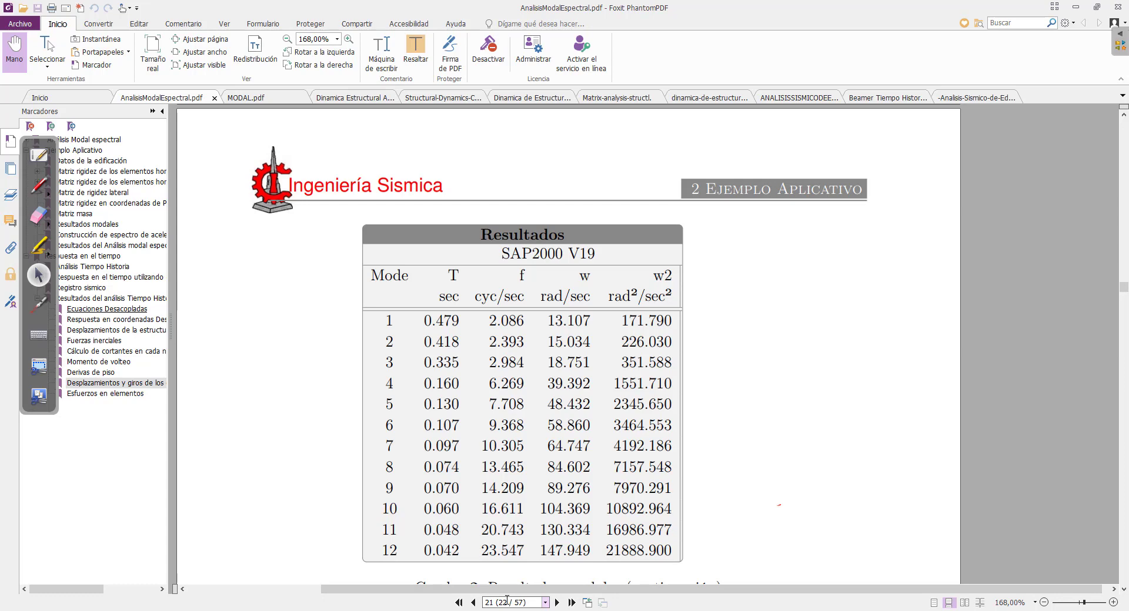
left_click(522, 602)
type("2")
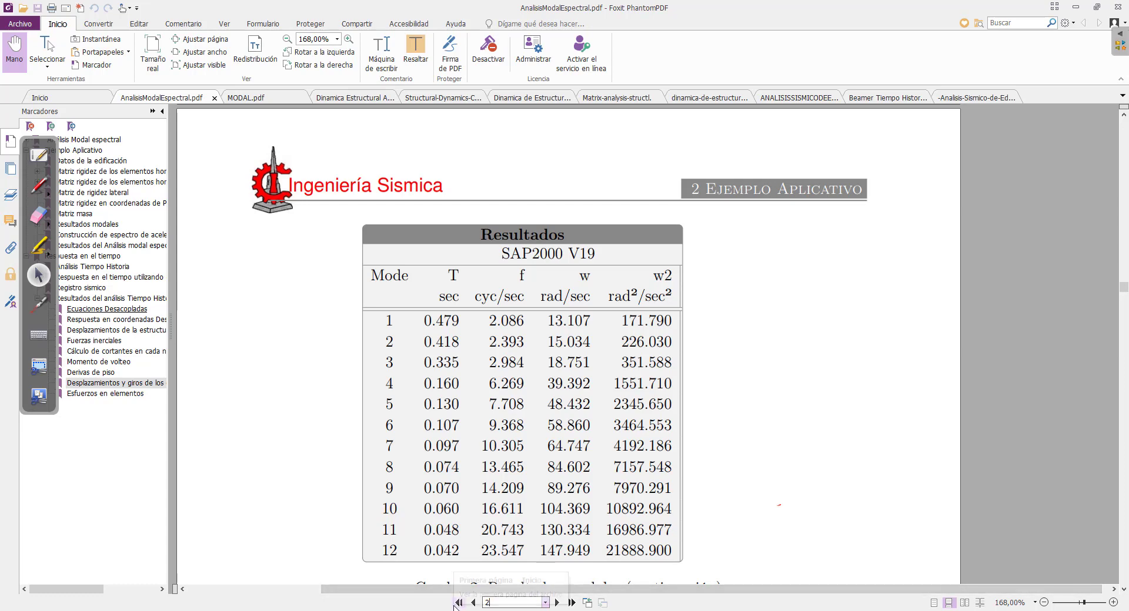
key("Return")
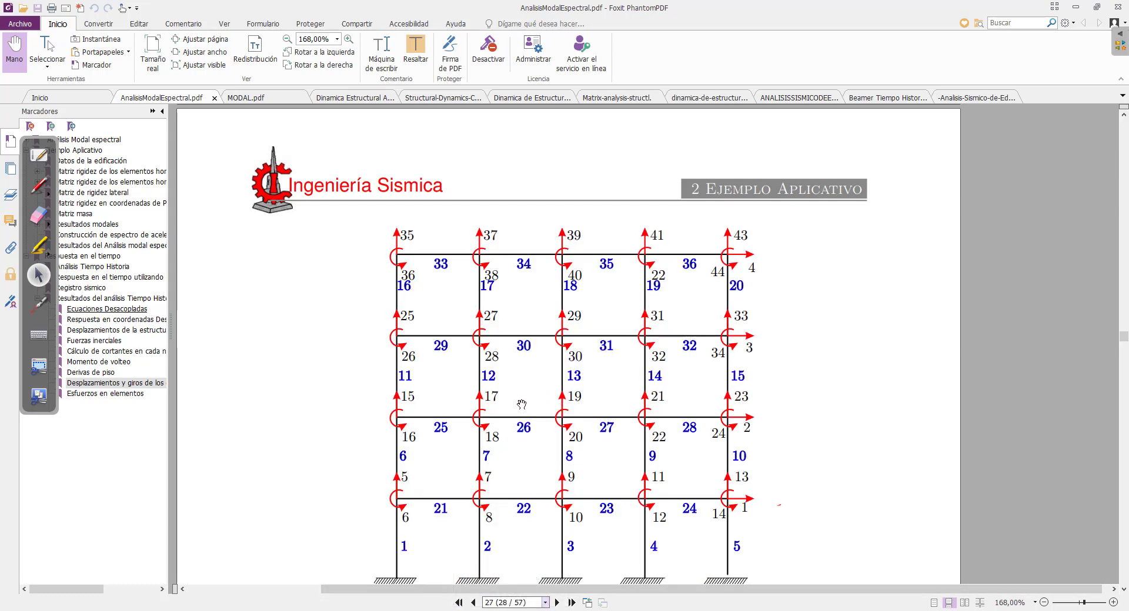
scroll(522, 404, "down", 3)
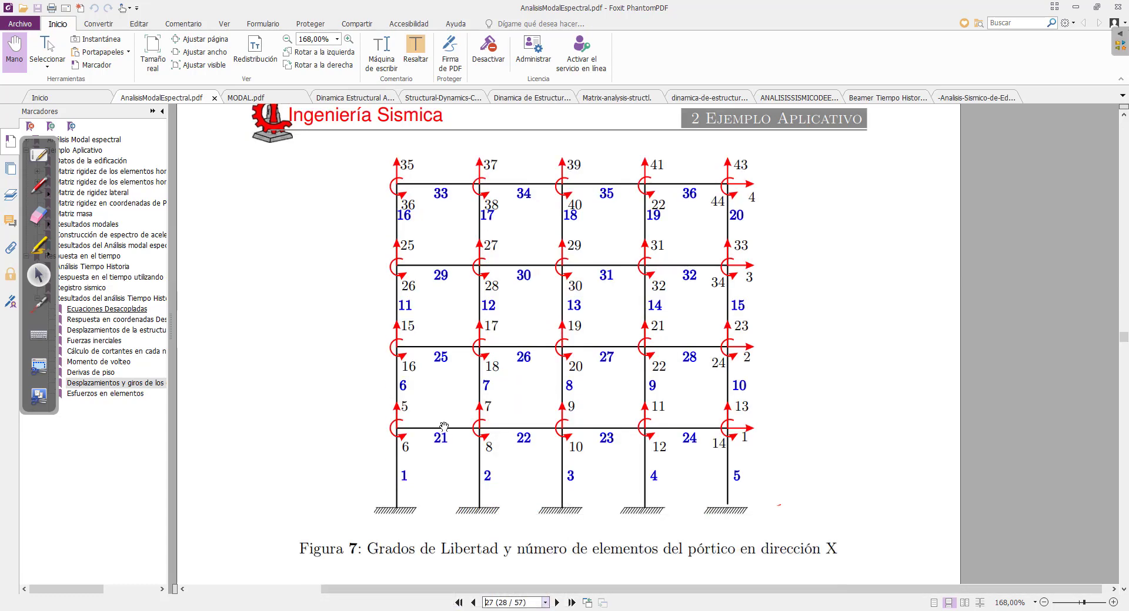
Outline and hatch beam 21 of Figura 7 in blue pen, and draw an L-shaped stroke beside column 17
left_click(39, 185)
mouse_move(395, 415)
left_mouse_down()
mouse_move(491, 416)
mouse_move(490, 441)
mouse_move(389, 457)
mouse_move(389, 415)
mouse_move(393, 448)
mouse_move(409, 450)
left_mouse_up()
left_click_drag(448, 426, 428, 458)
mouse_move(468, 436)
left_mouse_down()
mouse_move(451, 457)
mouse_move(464, 451)
left_mouse_up()
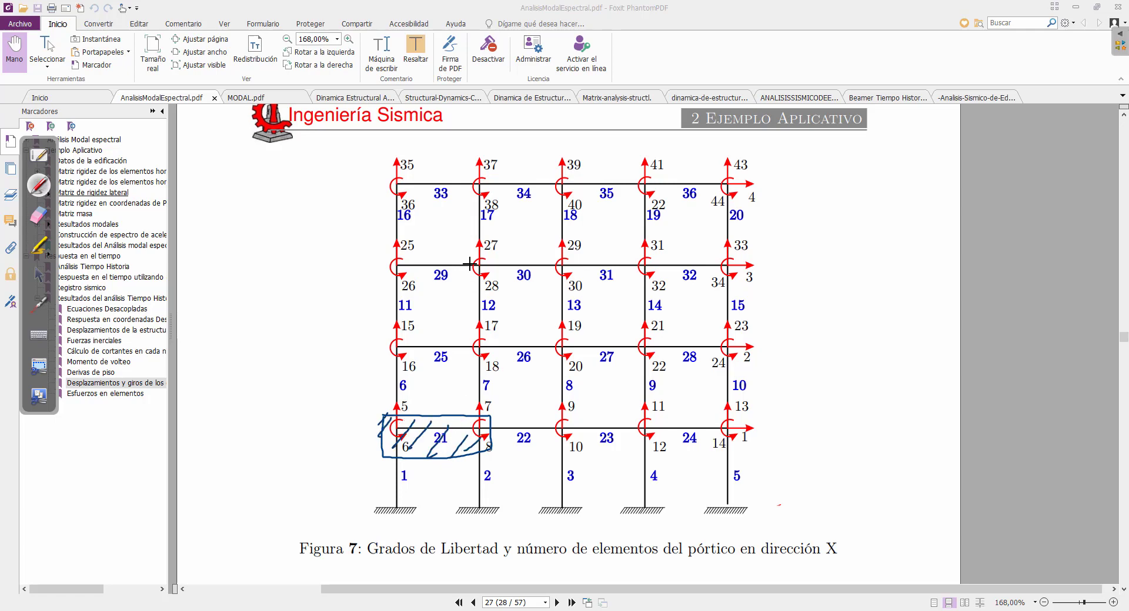
left_click_drag(468, 179, 464, 275)
left_click(38, 275)
Switch to the Mathcad worksheet, box the e:=21 definition in section 17.0 in blue pen, and draw an arrow out of it
key("alt+Tab")
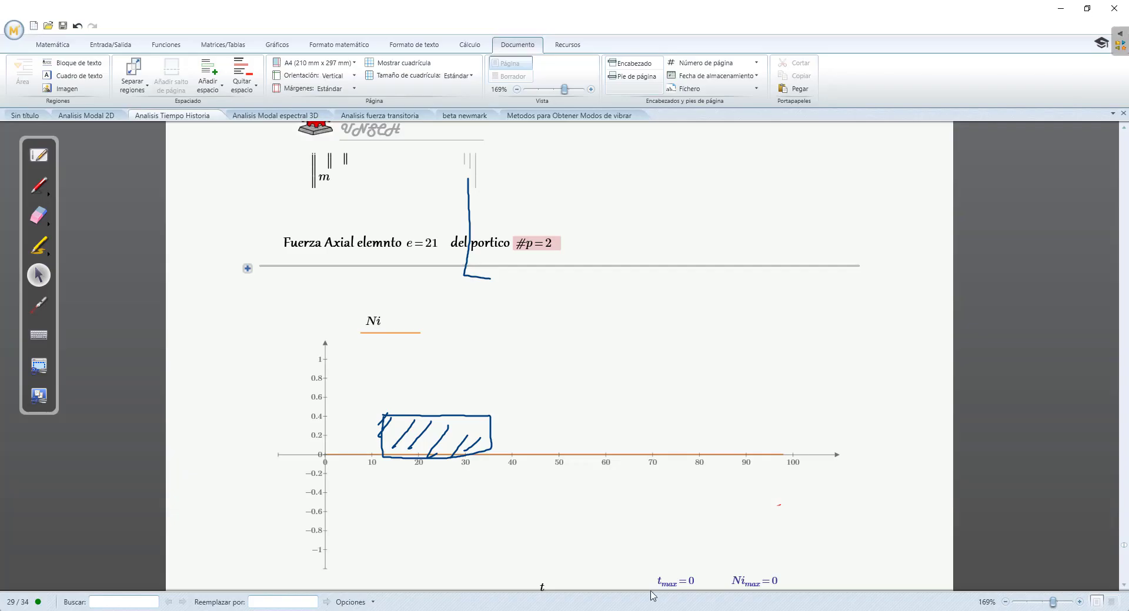
scroll(461, 325, "up", 3)
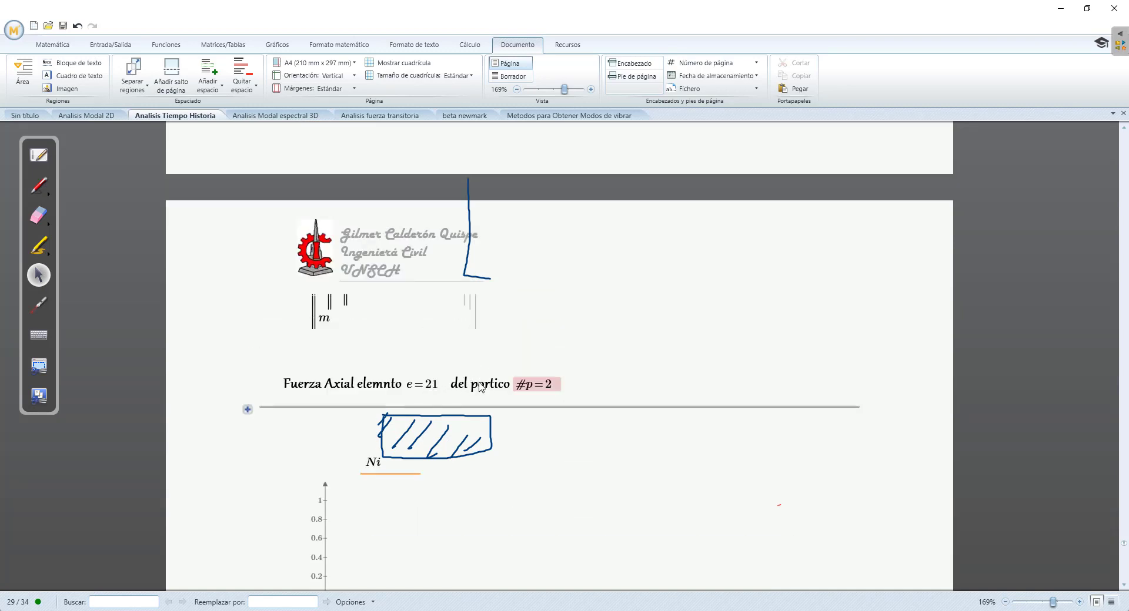
scroll(481, 386, "up", 15)
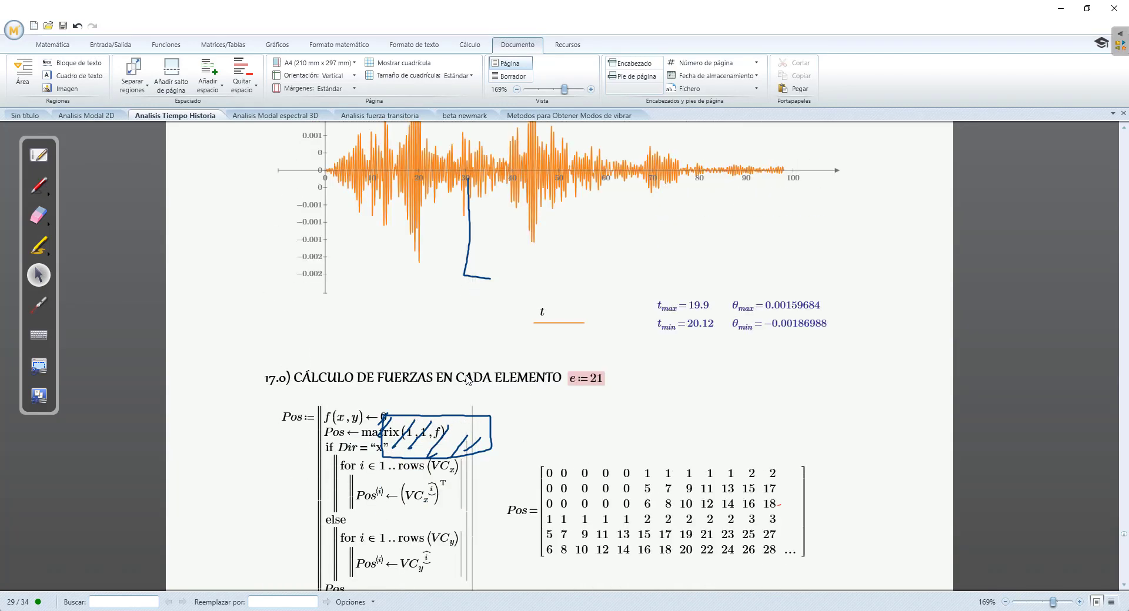
left_click(39, 185)
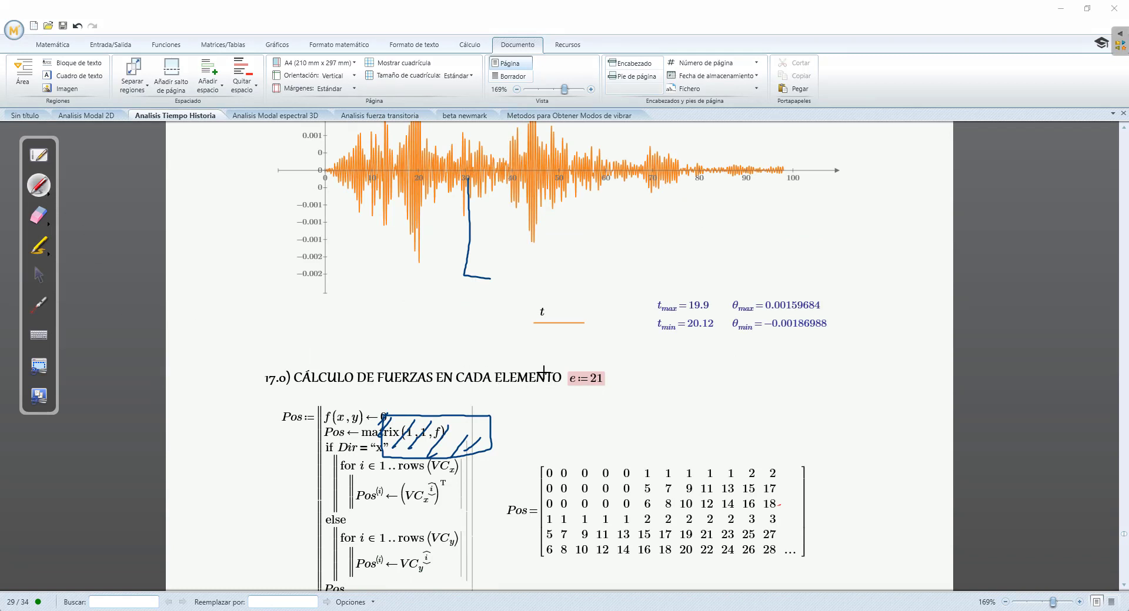
left_click_drag(578, 364, 567, 365)
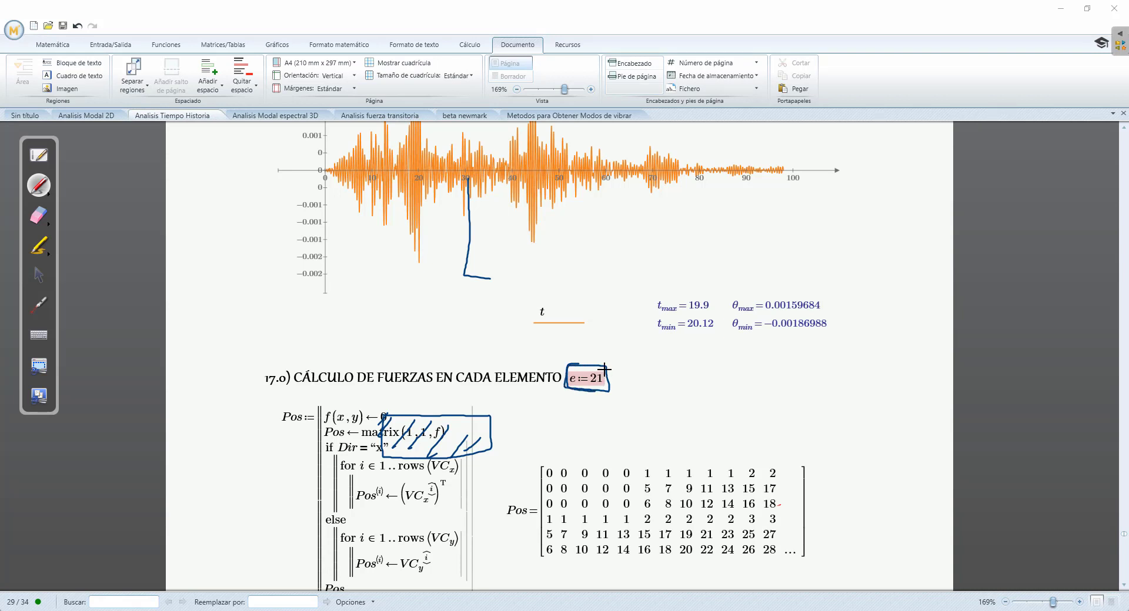
left_click_drag(607, 371, 632, 362)
left_click(39, 215)
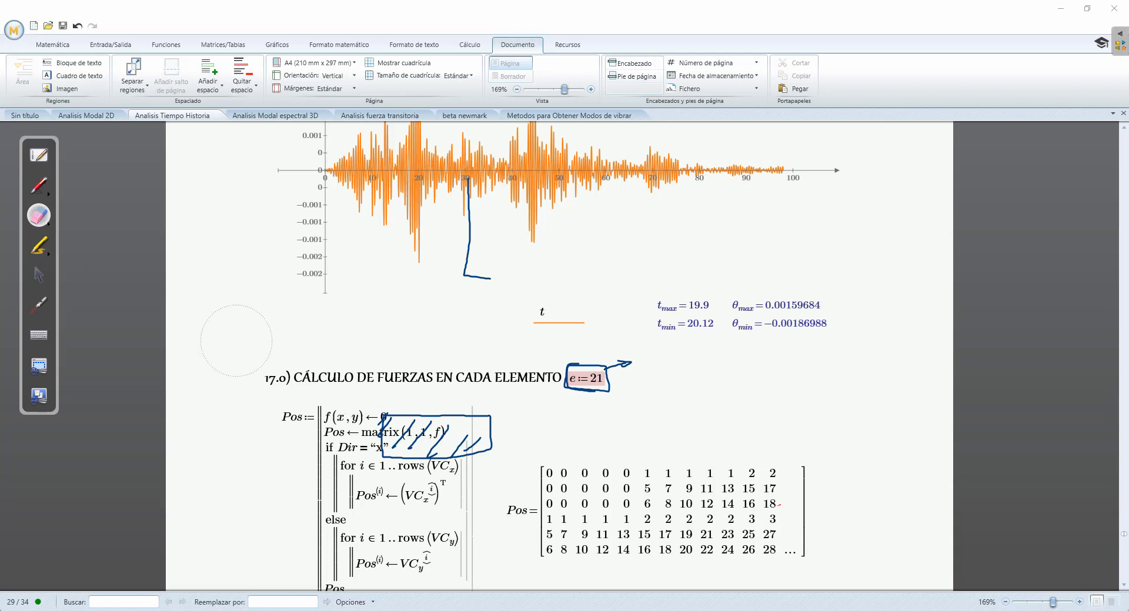
Erase the blue box, arrow and hatched rectangle around section 17.0's heading, and go to the Ni axial force plot of element 21
mouse_move(567, 377)
left_mouse_down()
mouse_move(532, 392)
mouse_move(496, 448)
left_mouse_up()
left_click(39, 275)
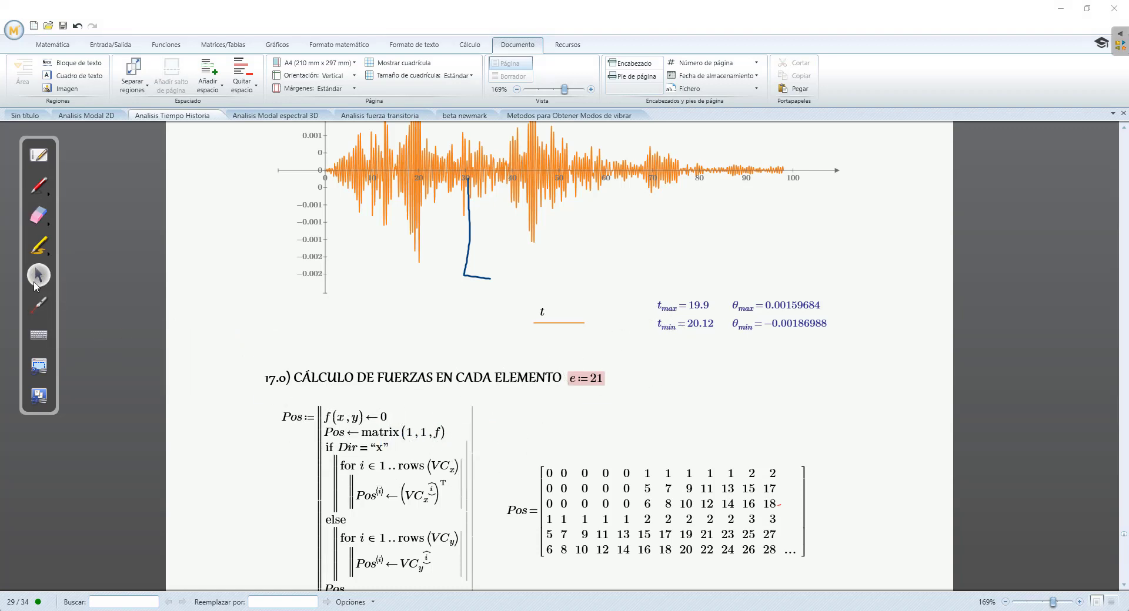
scroll(659, 428, "down", 15)
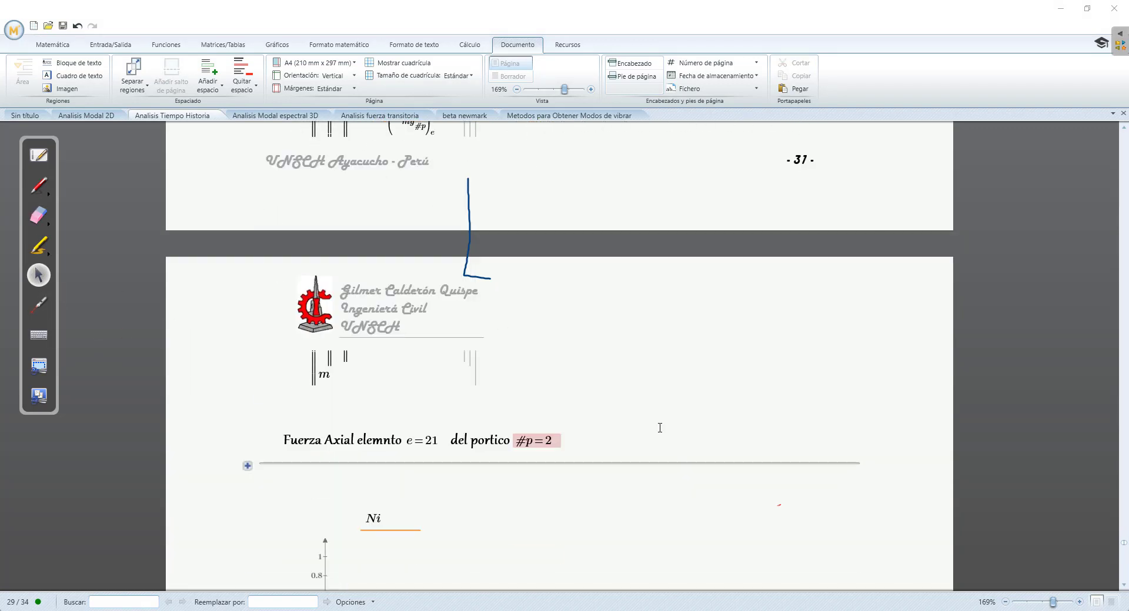
scroll(659, 428, "down", 4)
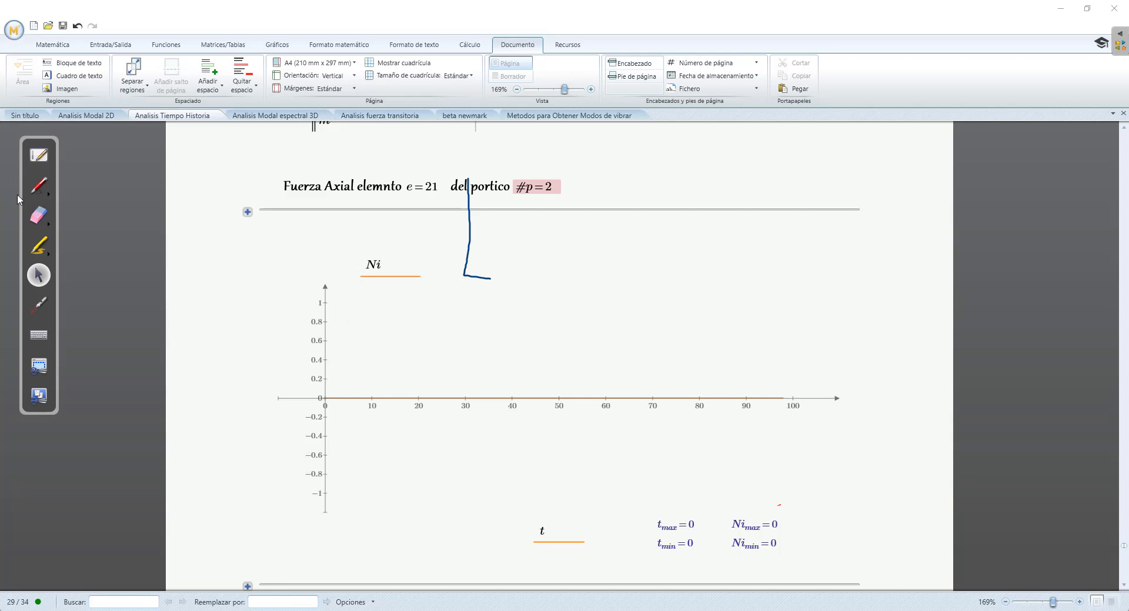
Sketch a horizontal beam in blue pen above the Ni plot, label its ends i and j, and mark an arrow beneath it
left_click(35, 187)
left_click_drag(587, 255, 730, 256)
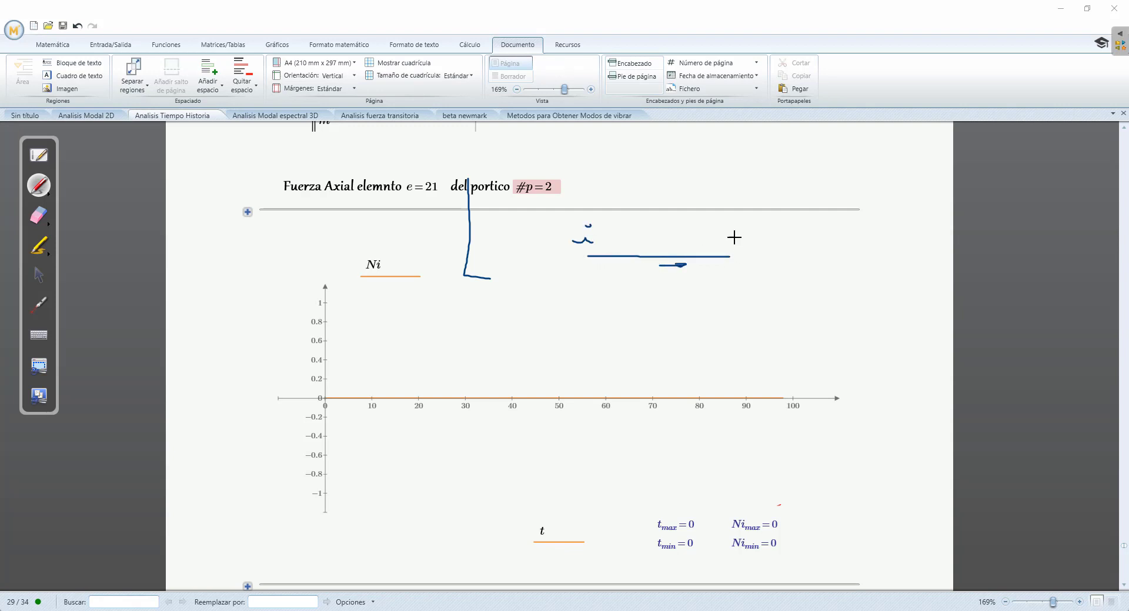
left_click_drag(730, 227, 729, 241)
left_click(38, 275)
Review the Ni and Nj axial force plots of element 21 in frame 2, including their maximum and minimum values
scroll(485, 273, "down", 3)
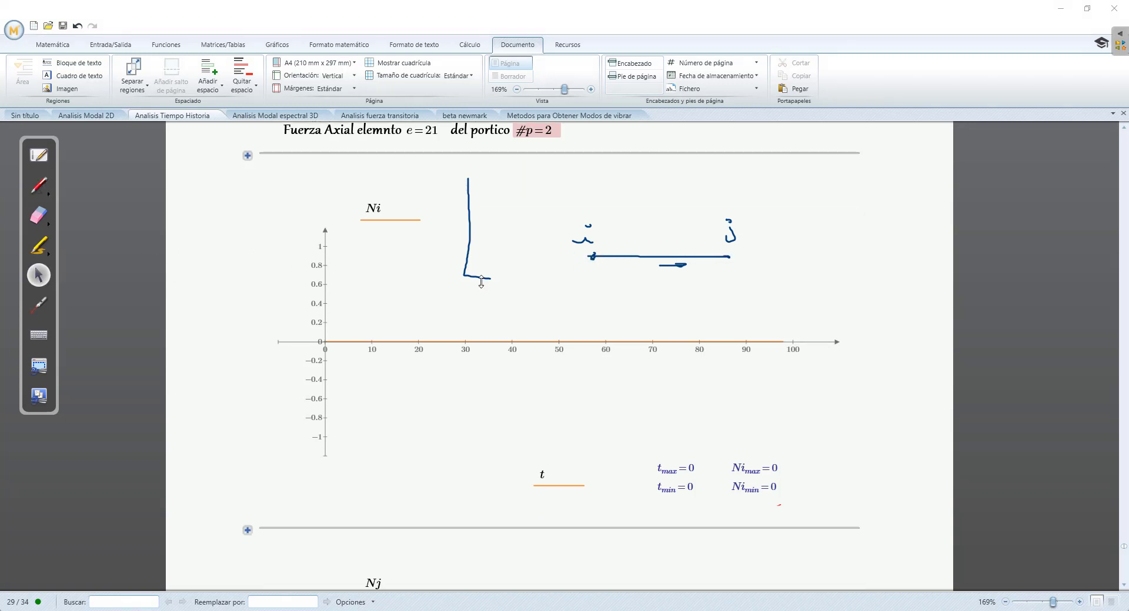
scroll(569, 315, "up", 3)
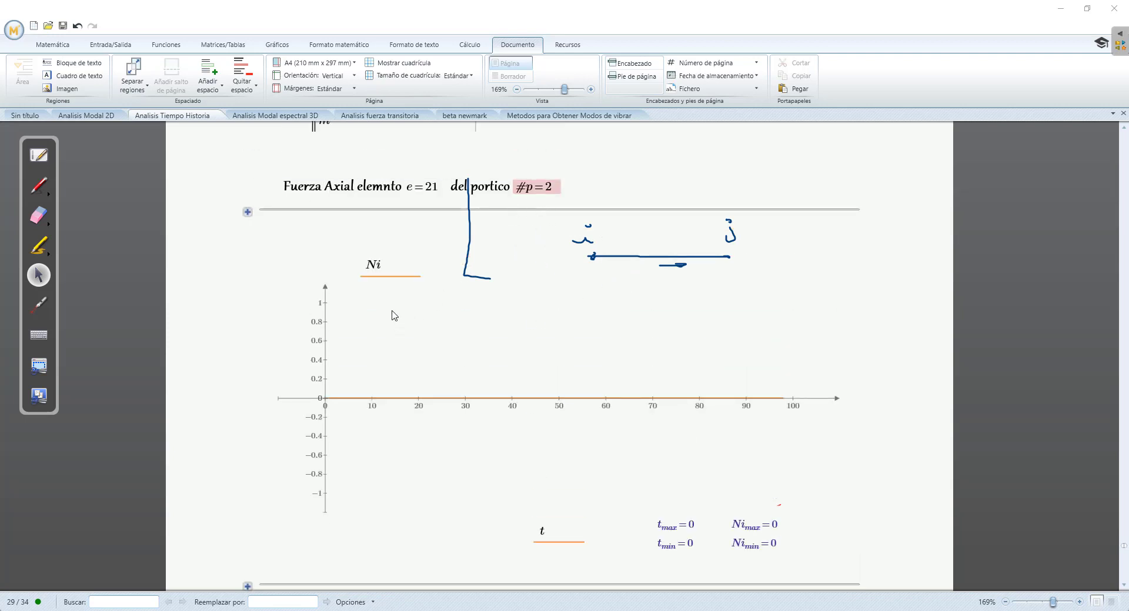
scroll(536, 397, "down", 3)
scroll(429, 368, "down", 4)
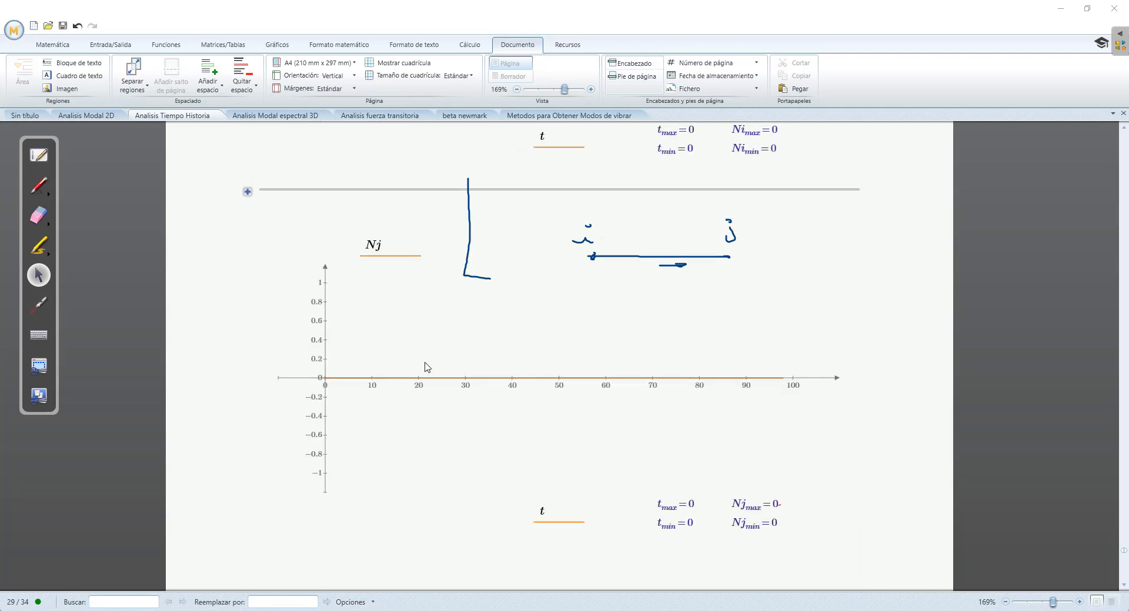
scroll(545, 406, "down", 4)
scroll(523, 405, "down", 3)
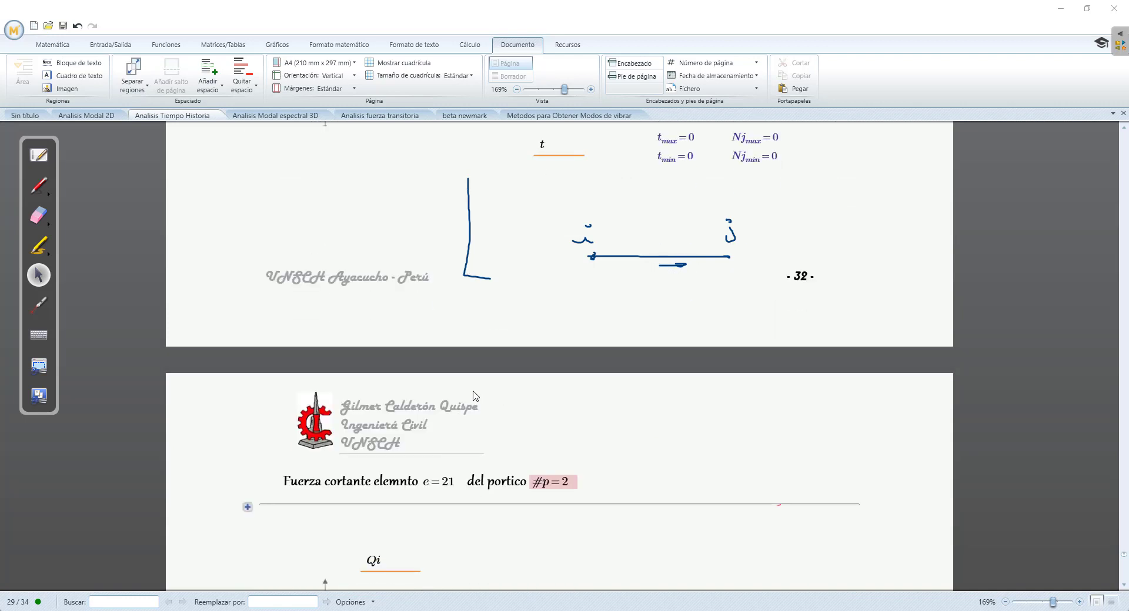
scroll(475, 395, "up", 7)
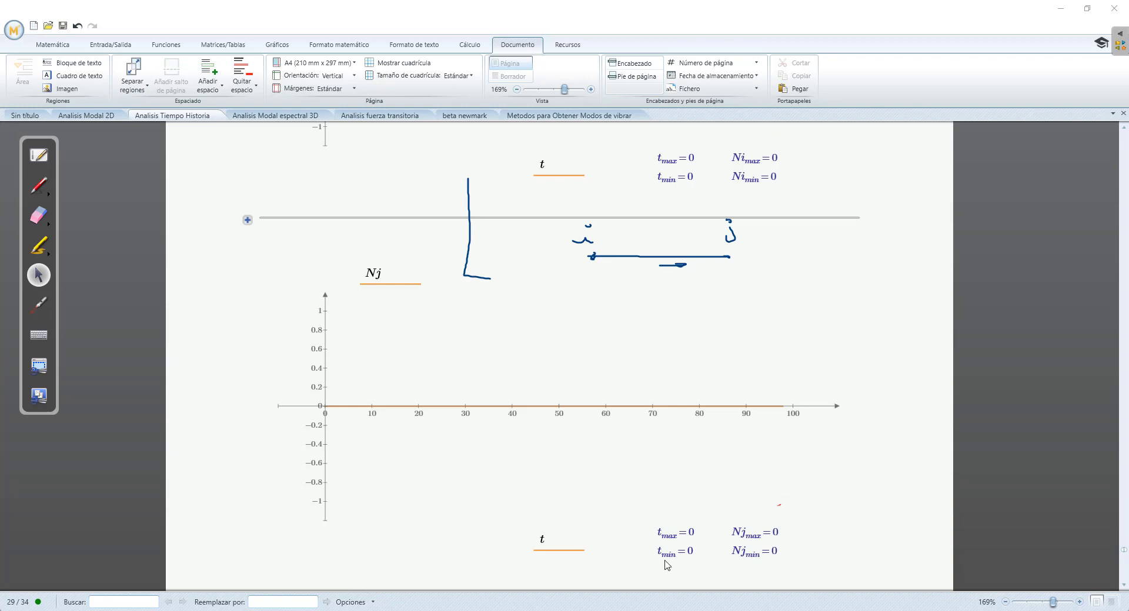
Switch to ETABS, replace the Piso 1 plan view with elevation 2, and bring up the time history plot
key("alt+Tab")
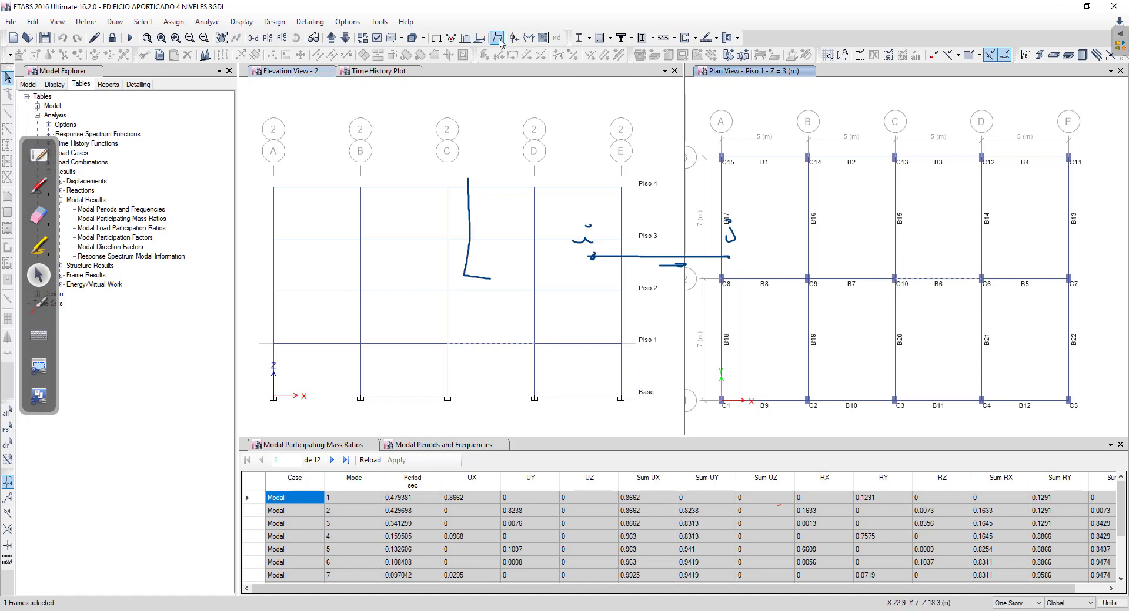
left_click(267, 39)
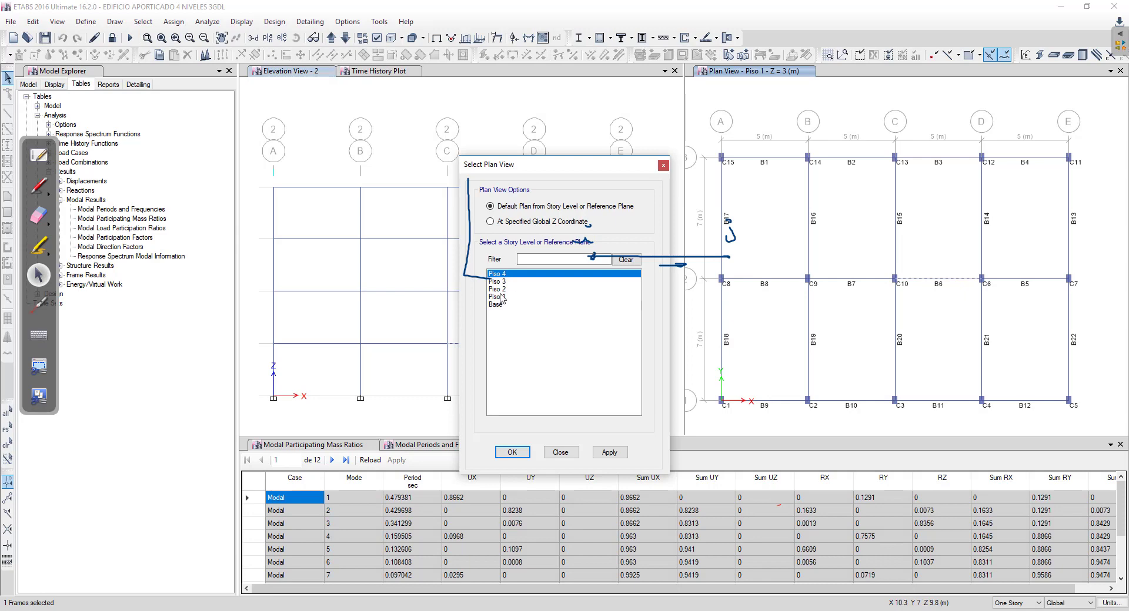
left_click(663, 165)
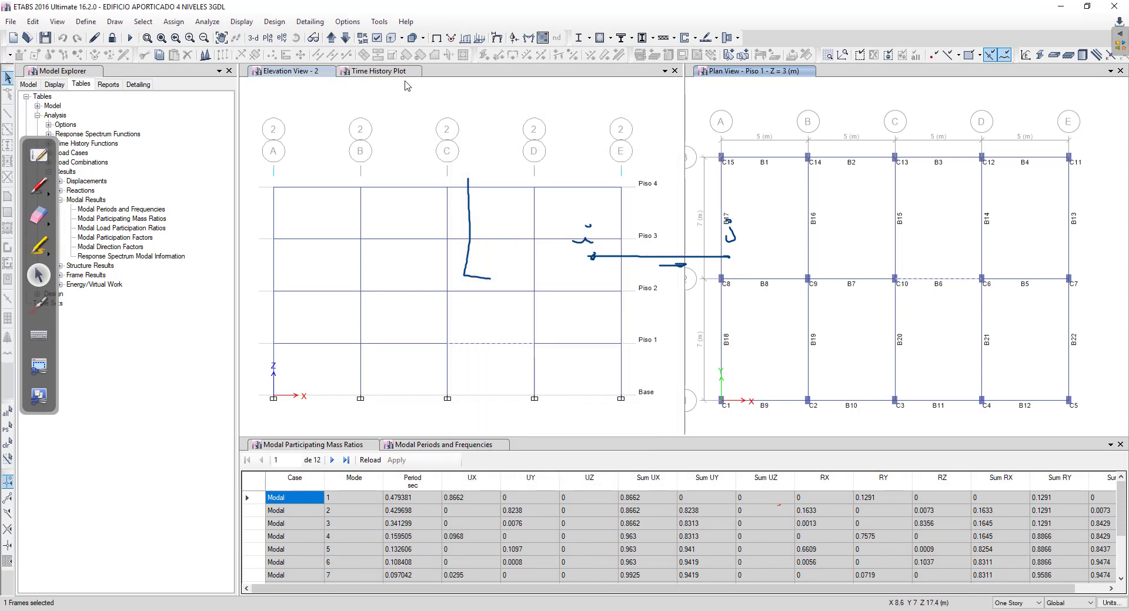
left_click(282, 37)
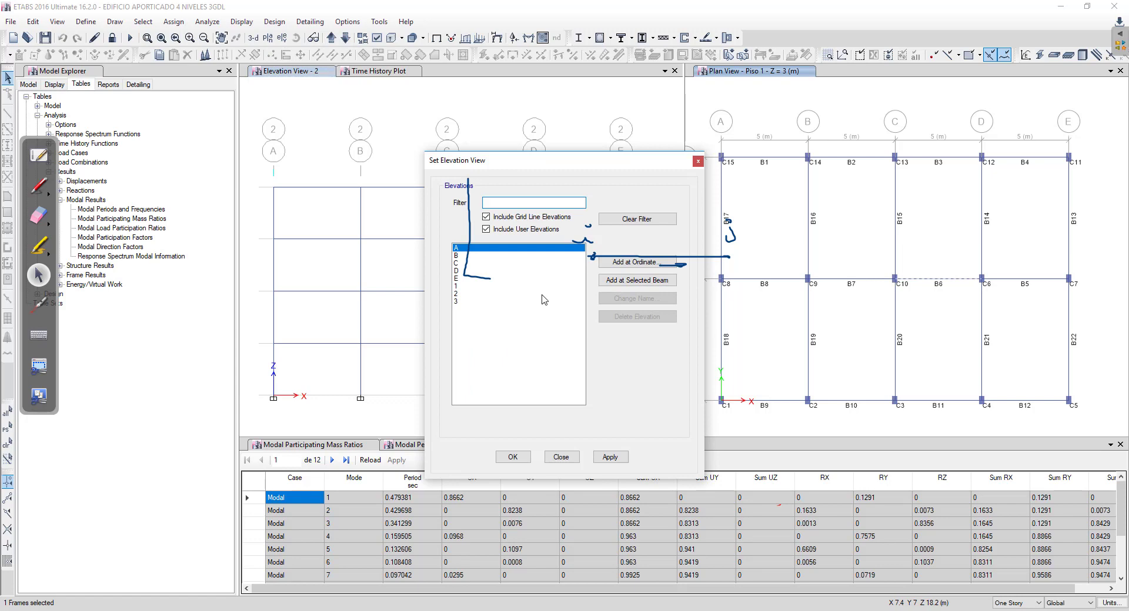
left_click_drag(603, 161, 521, 155)
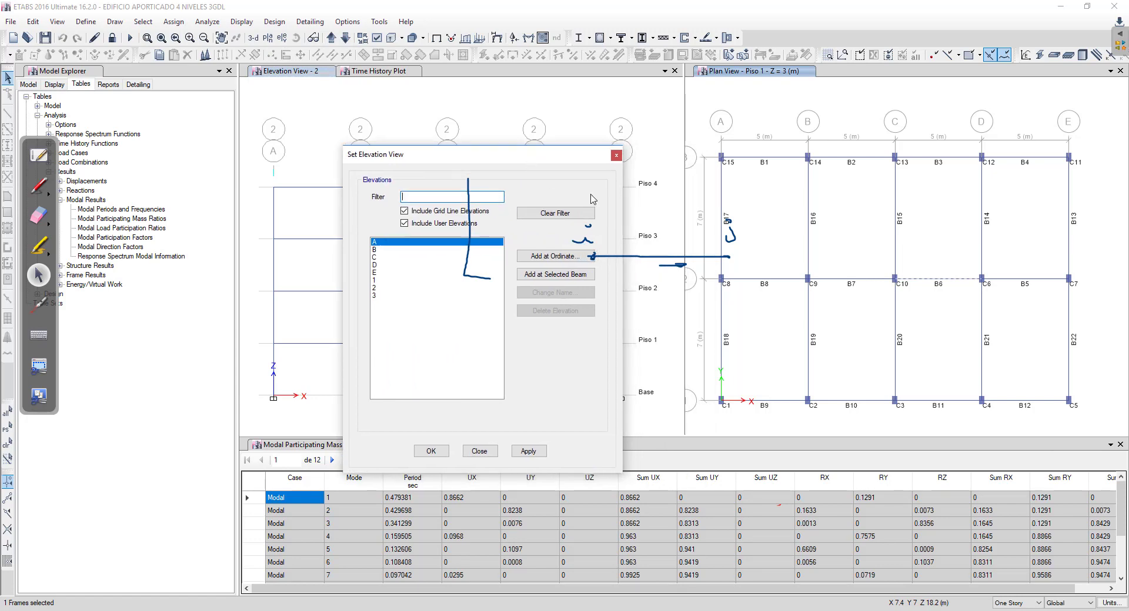
left_click(377, 288)
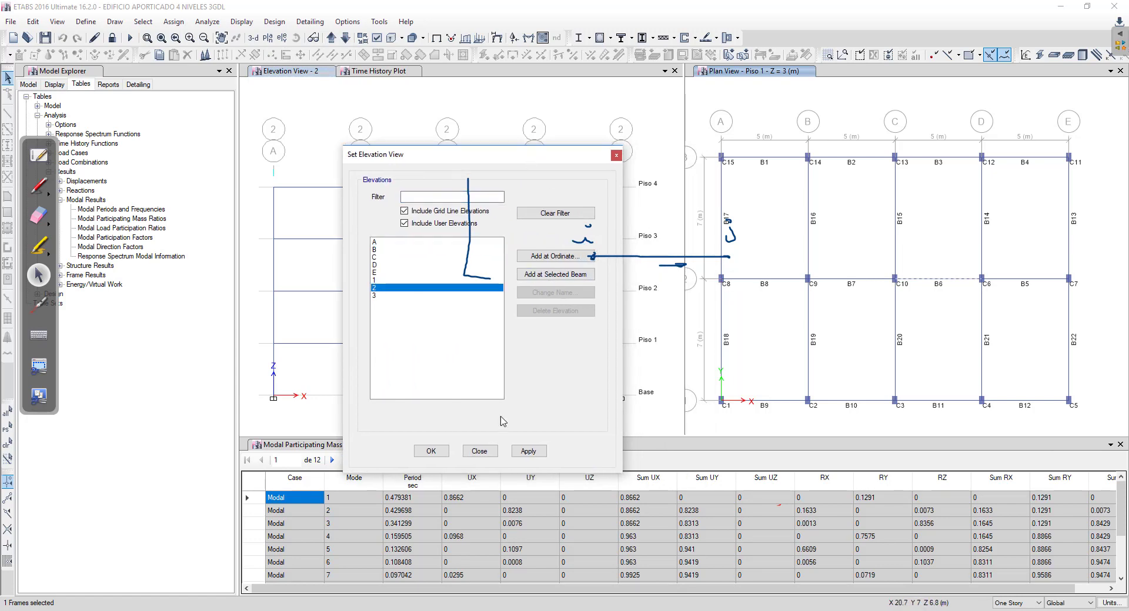
left_click(528, 451)
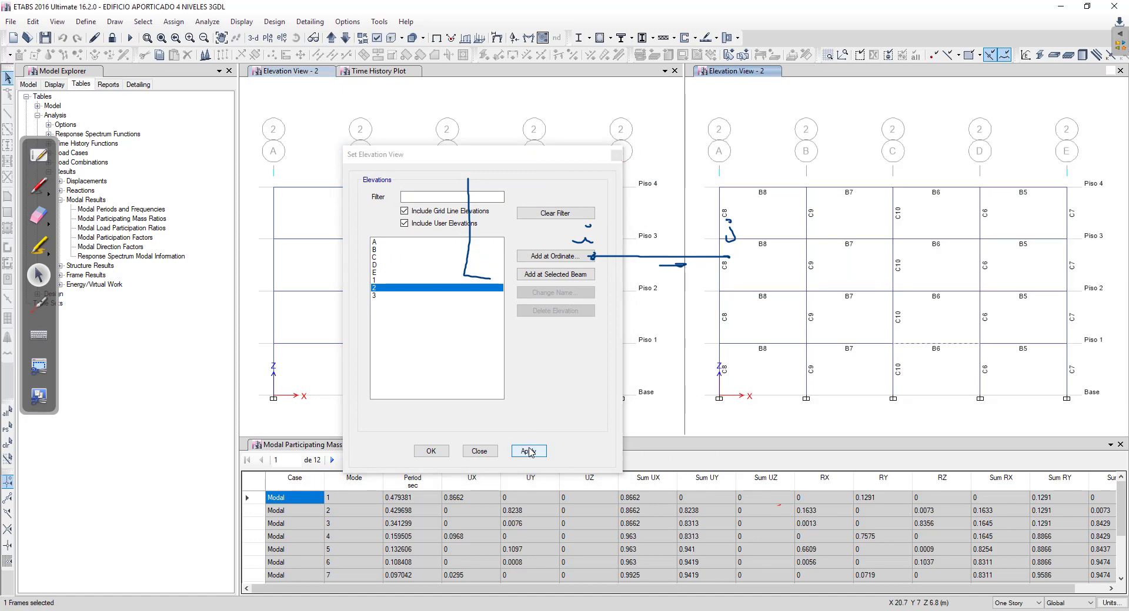
left_click(616, 155)
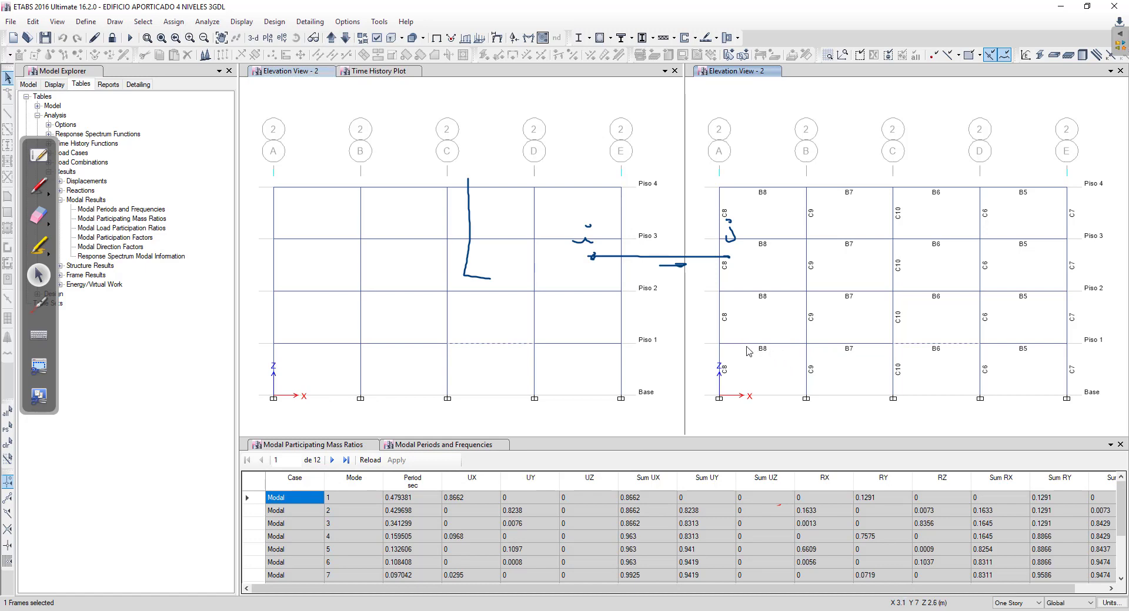
left_click(381, 72)
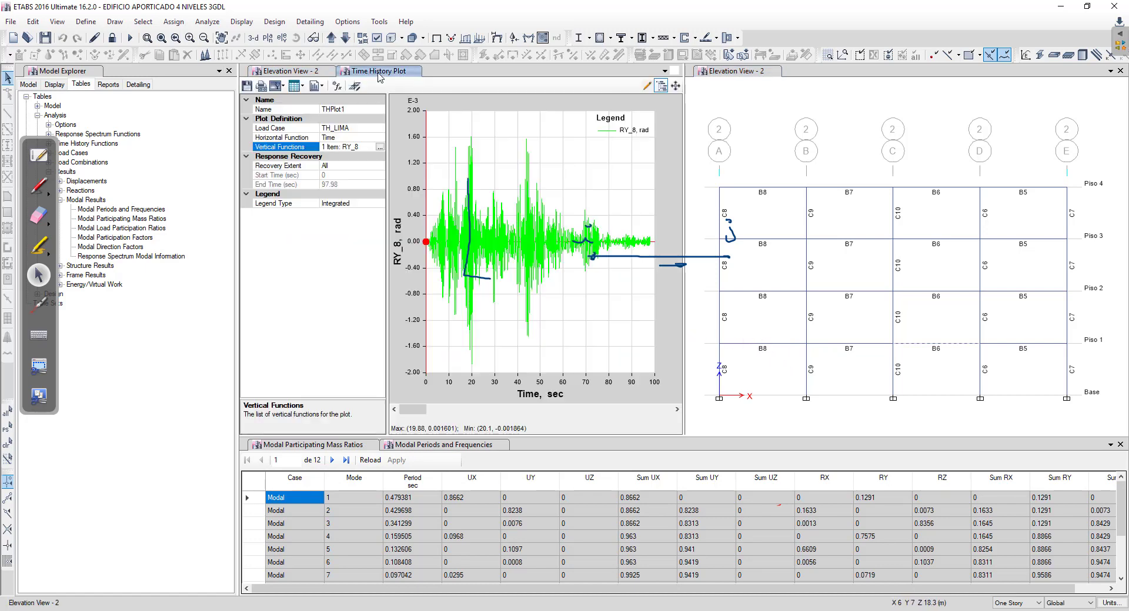
left_click(379, 147)
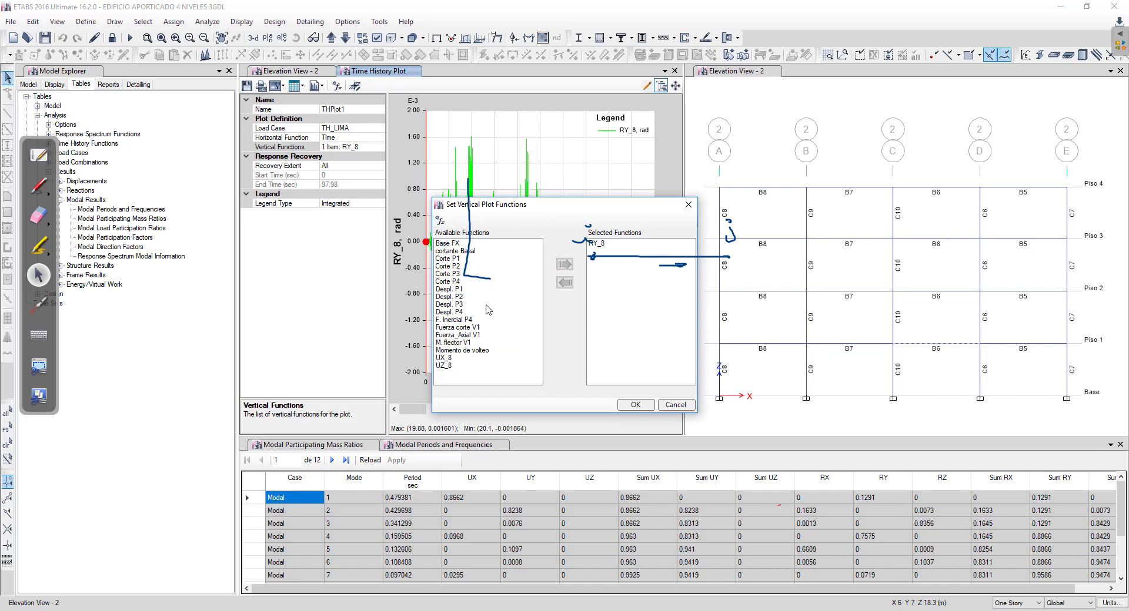
left_click(457, 336)
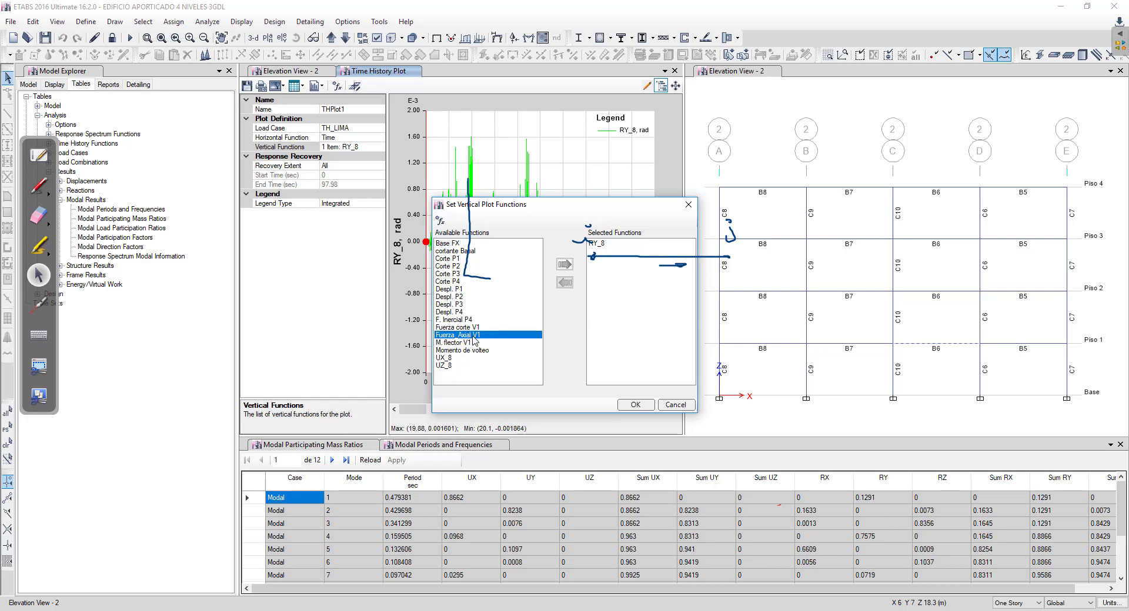
left_click(564, 265)
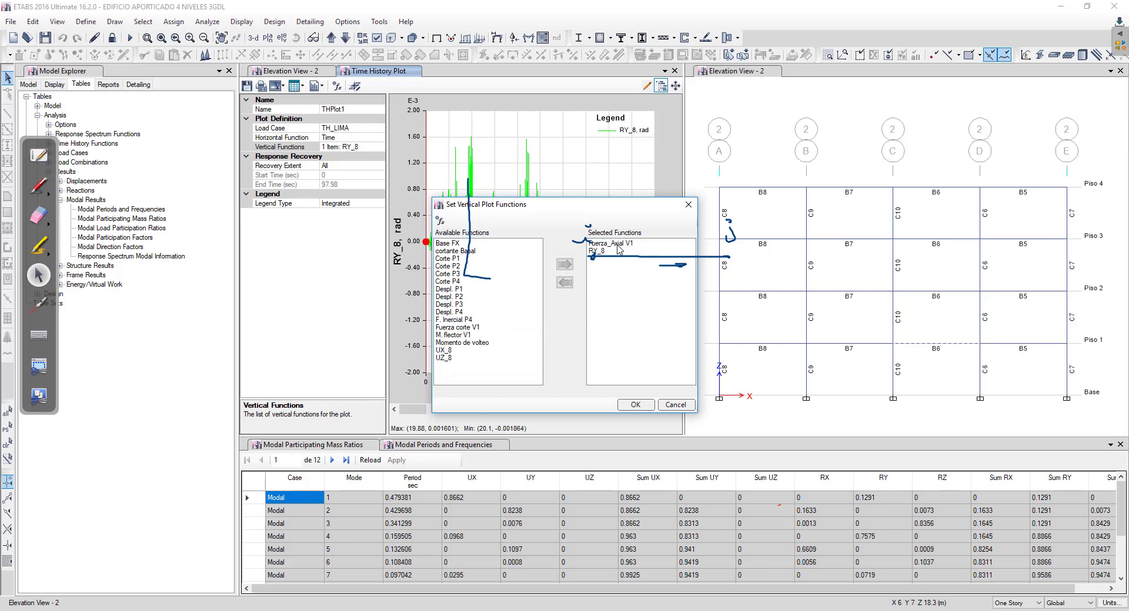
left_click(617, 245)
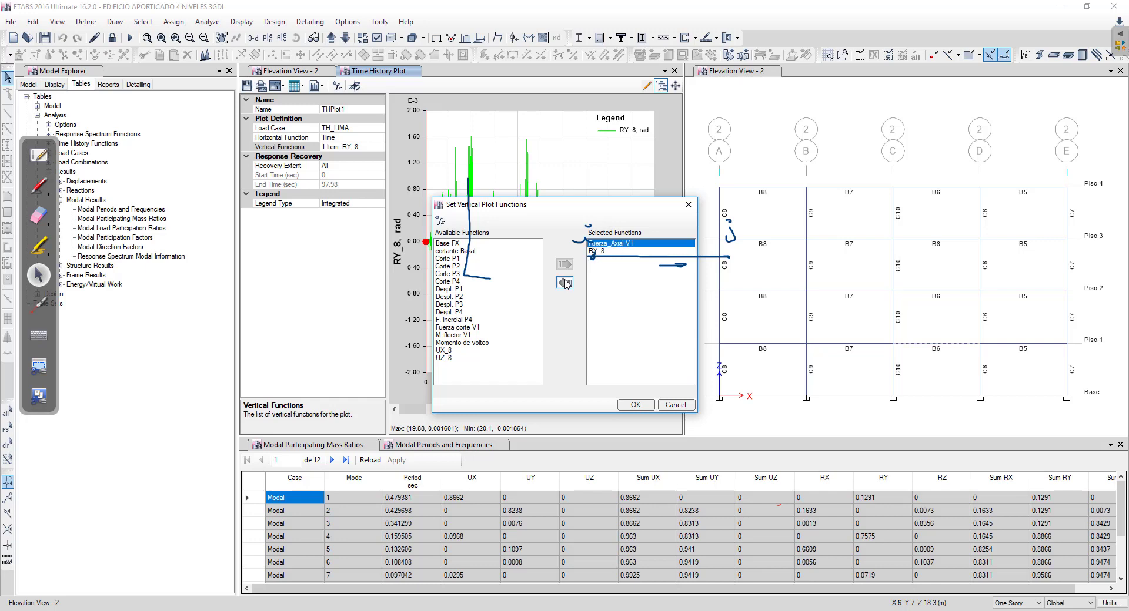
left_click(564, 282)
left_click(597, 244)
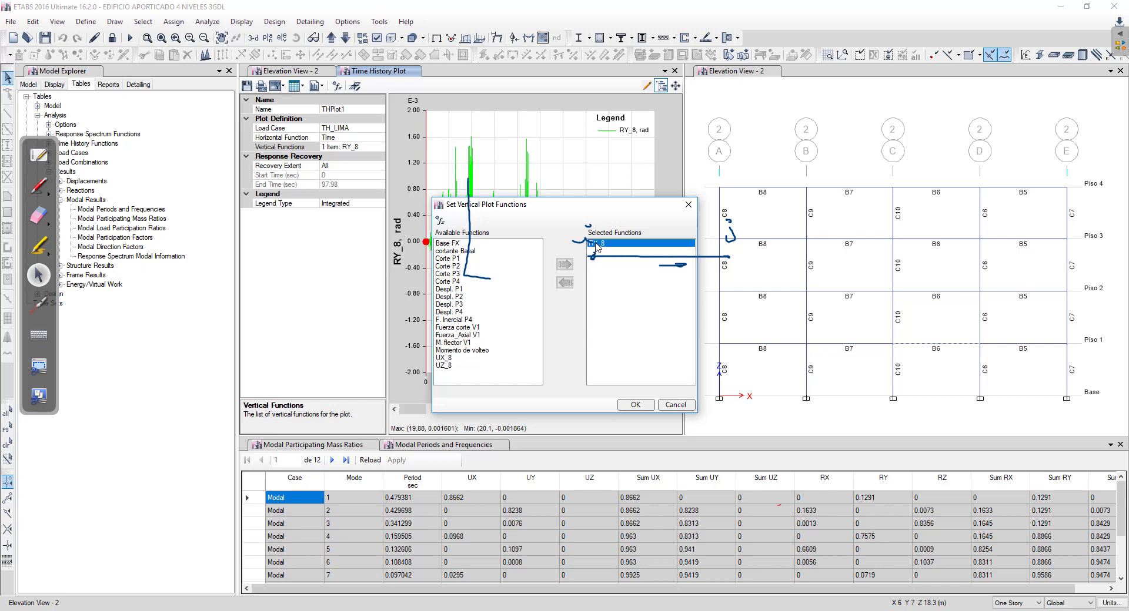
left_click(636, 405)
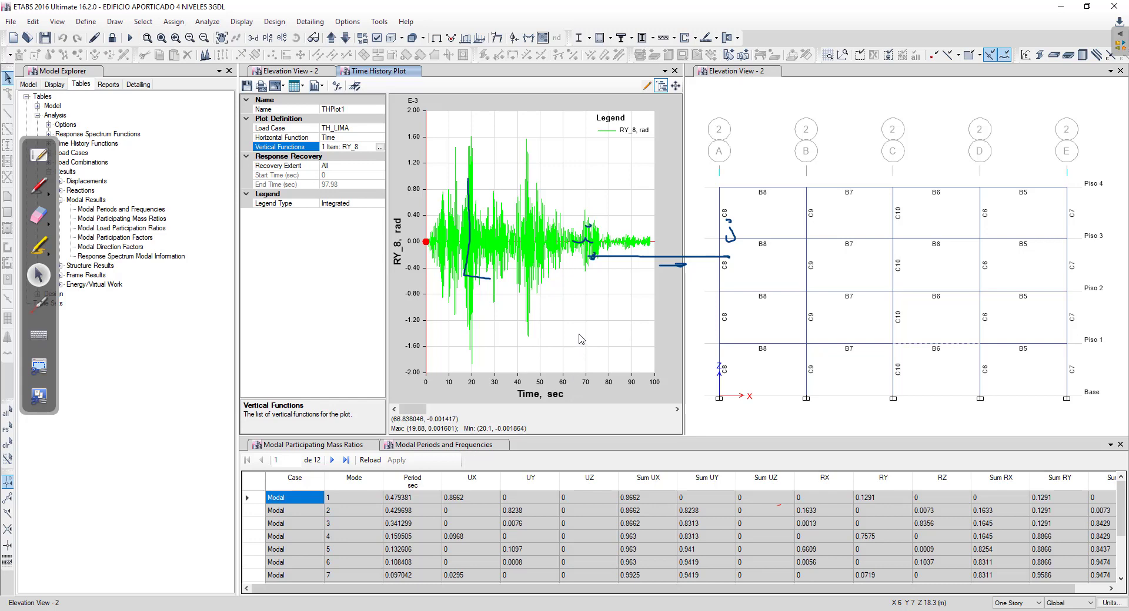
Replace RY_8 with Fuerza_Axial V1 as the vertical function of the time history plot
left_click(379, 146)
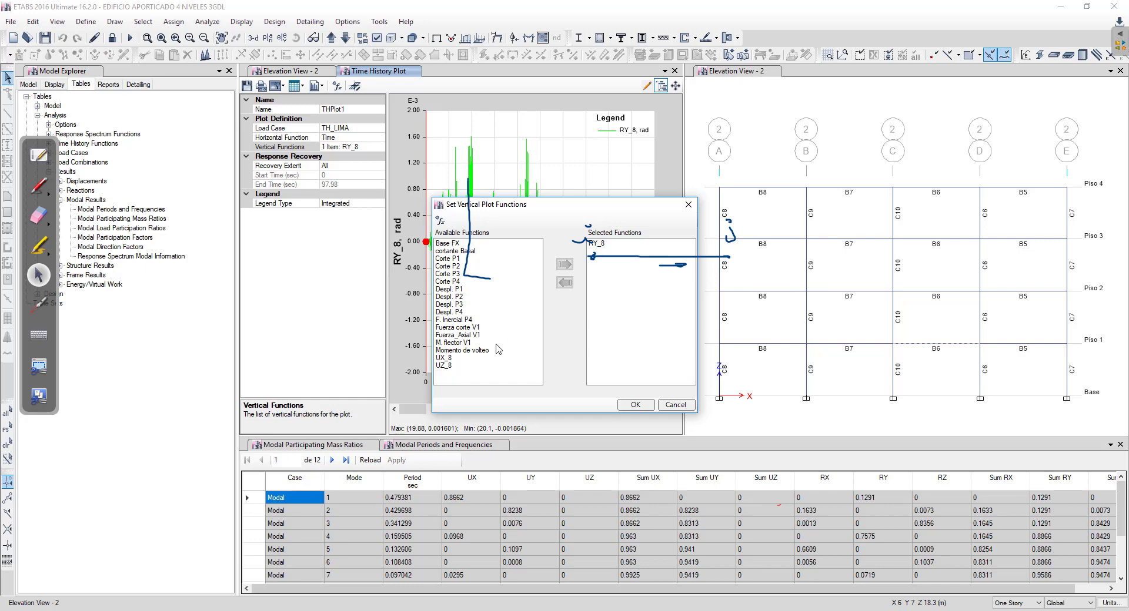
left_click(465, 335)
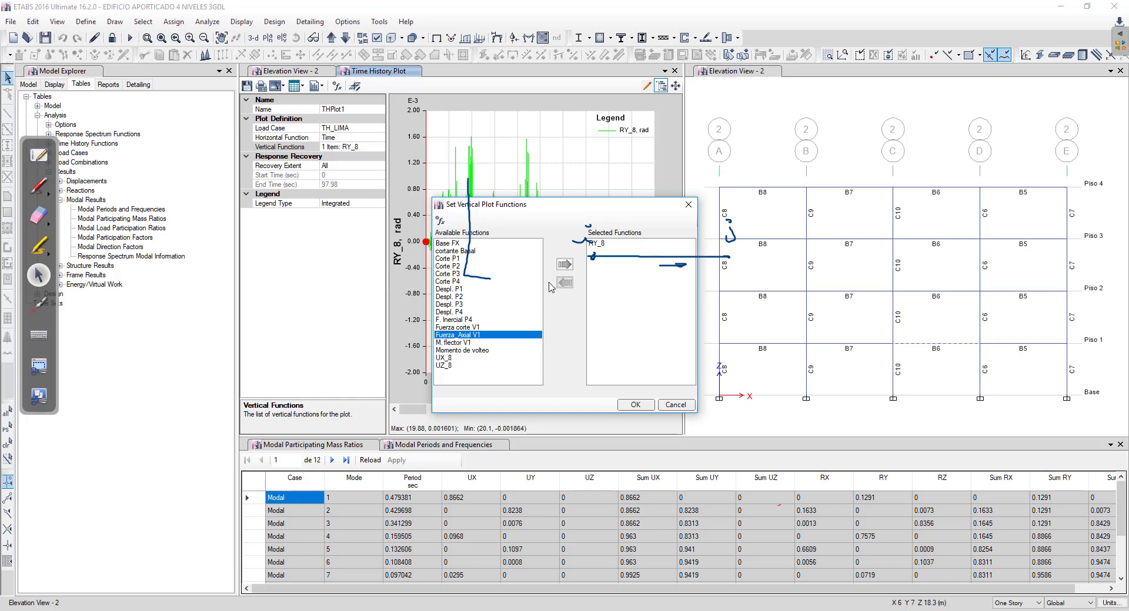
left_click(564, 265)
left_click(601, 253)
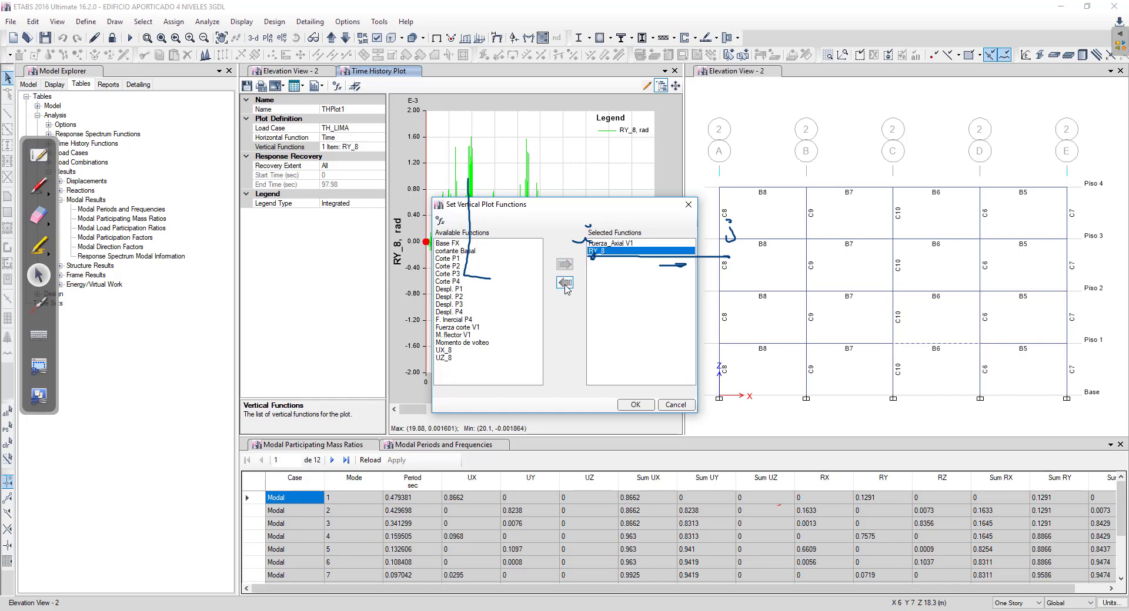
left_click(564, 283)
left_click(635, 404)
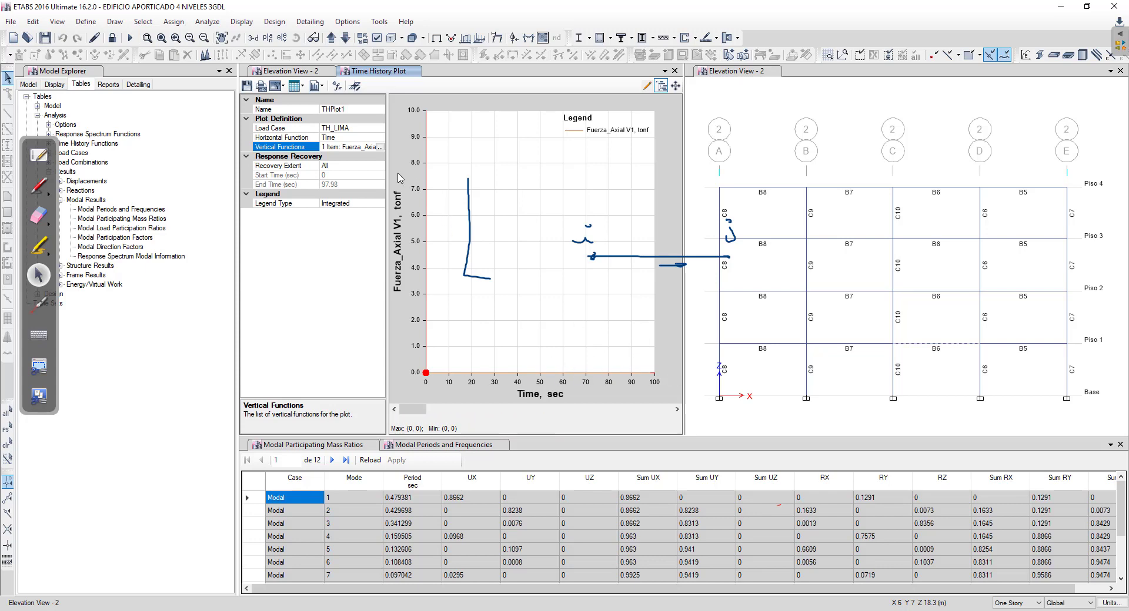
Open the plot function definitions and display the settings of Fuerza_Axial V1
left_click(380, 146)
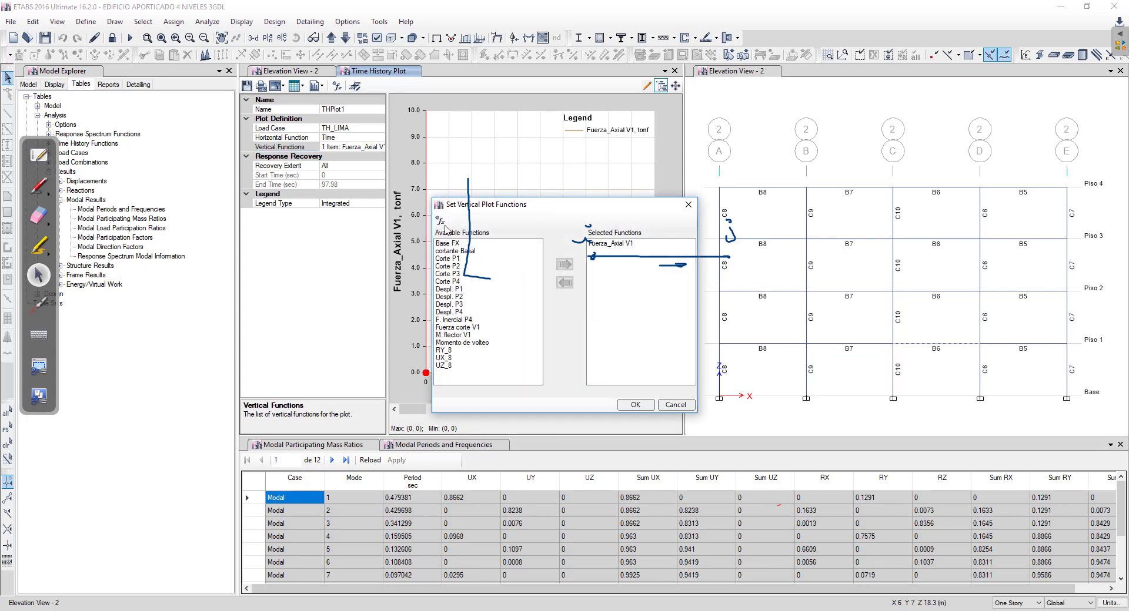
key("Return")
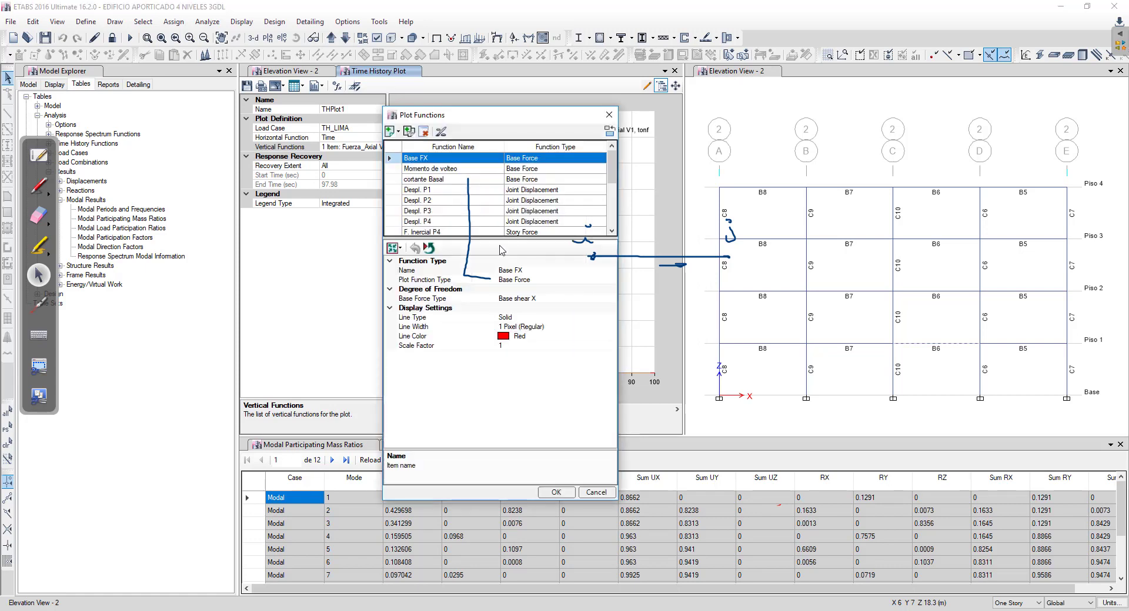
left_click_drag(610, 170, 607, 224)
left_click(447, 223)
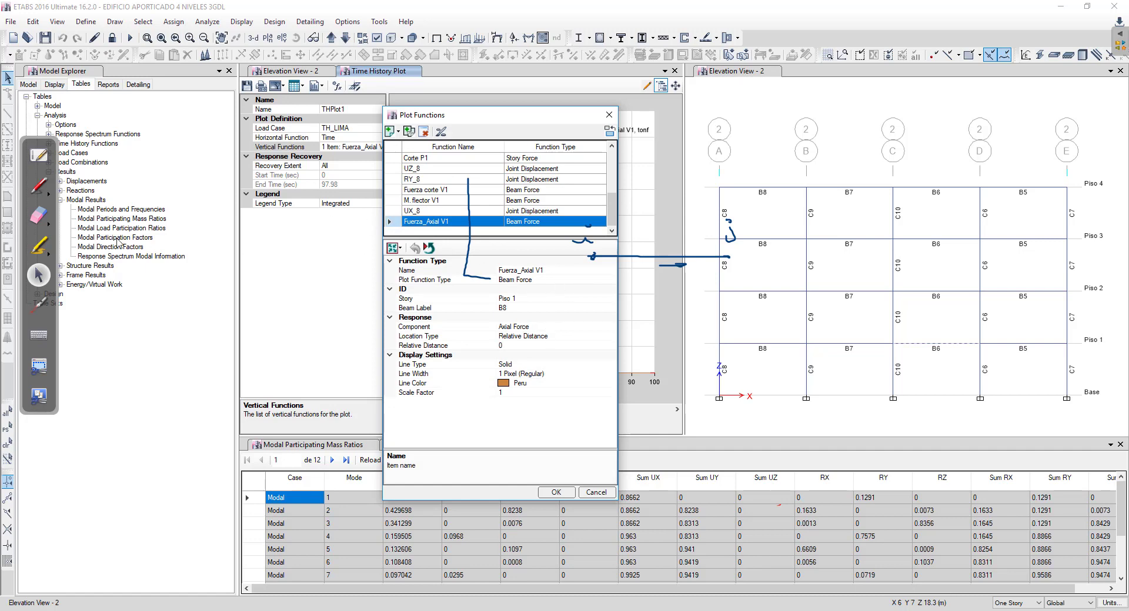
Erase the blue ink, tick and circle the Fuerza_Axial V1 settings in red pen, and circle beam B8 of Piso 1 in the elevation
left_click(39, 216)
mouse_move(600, 218)
left_mouse_down()
mouse_move(426, 271)
mouse_move(458, 218)
mouse_move(457, 187)
left_mouse_up()
left_click(40, 187)
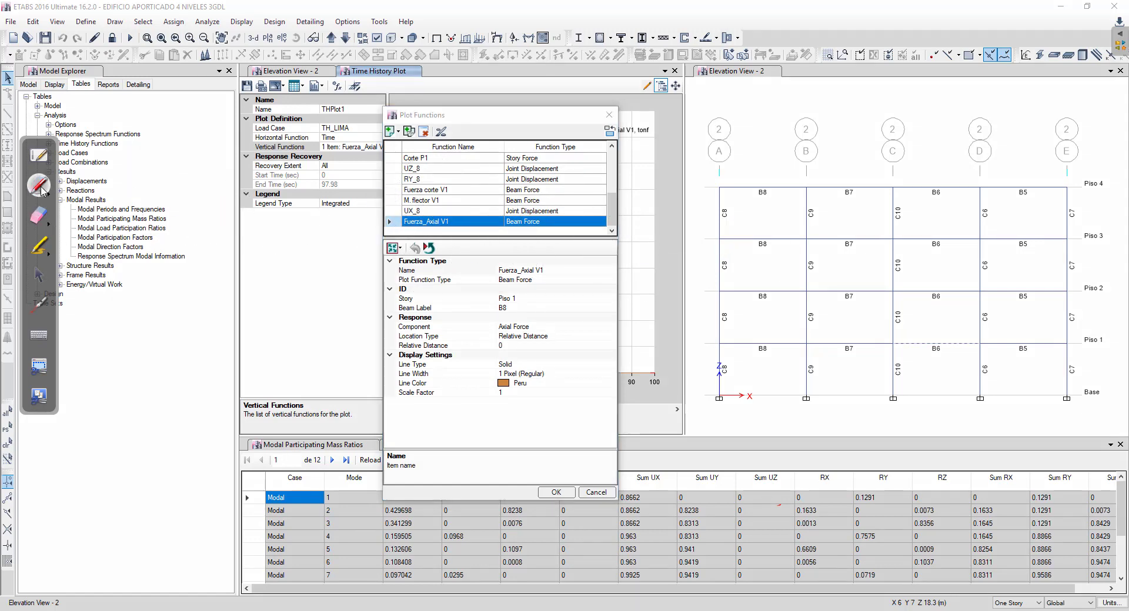
mouse_move(42, 191)
left_click(97, 191)
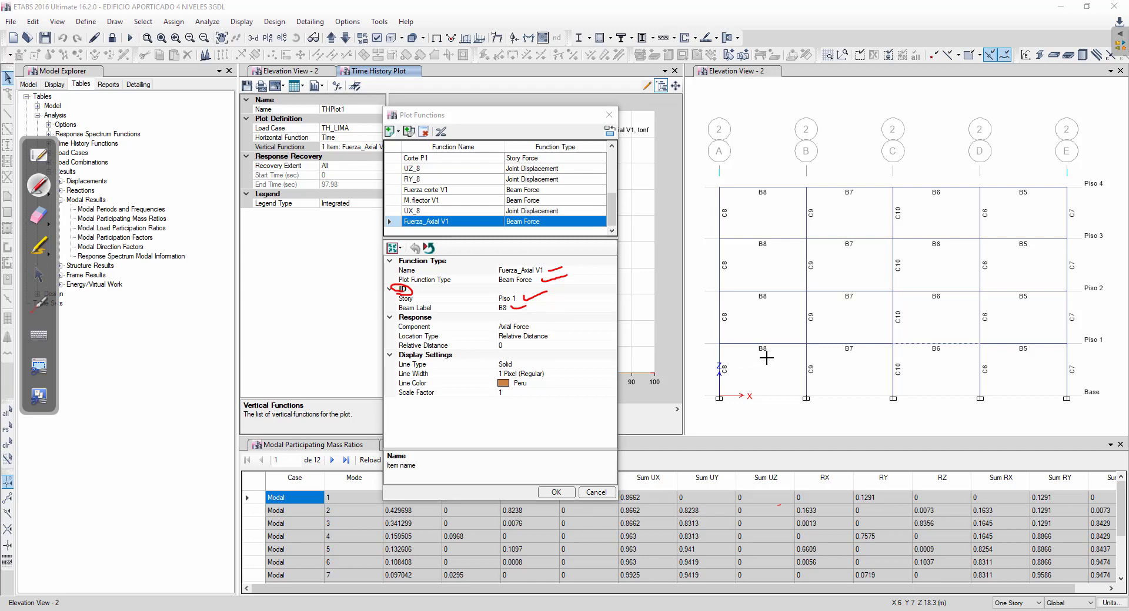
left_click_drag(779, 339, 786, 353)
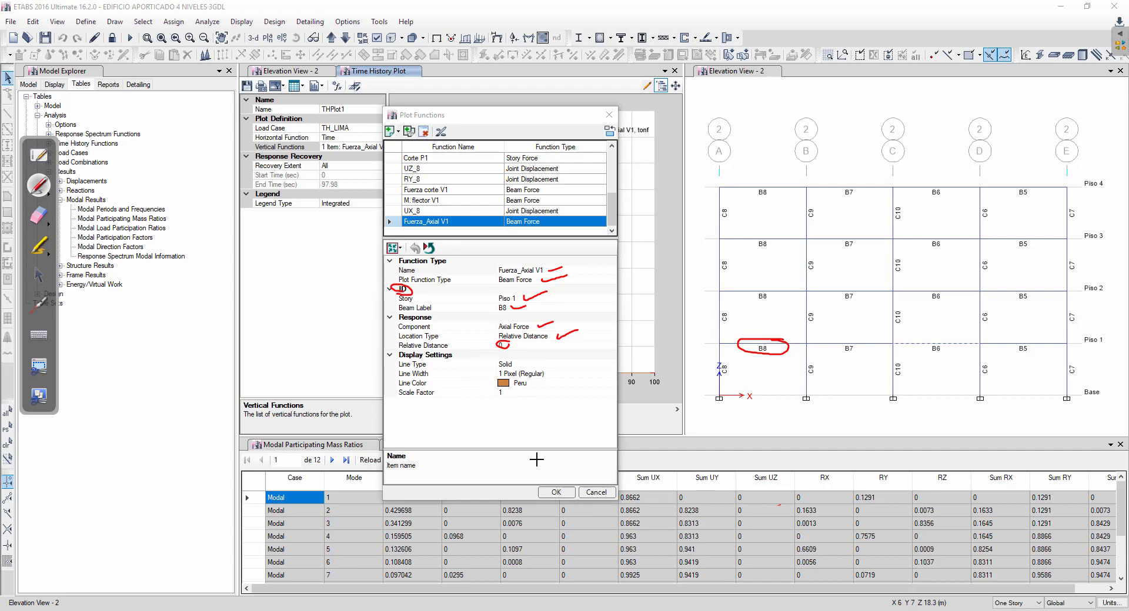
left_click(40, 277)
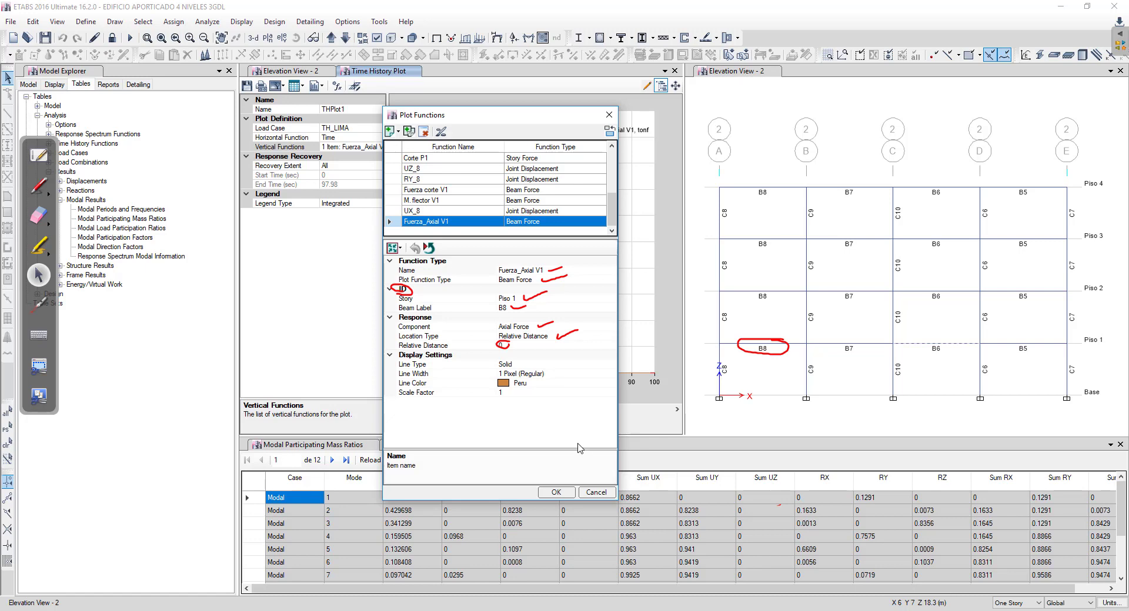
Switch to the Mathcad worksheet and examine the Qi and Qj shear force plots and extremes for element 21 of portico 2
left_click(695, 610)
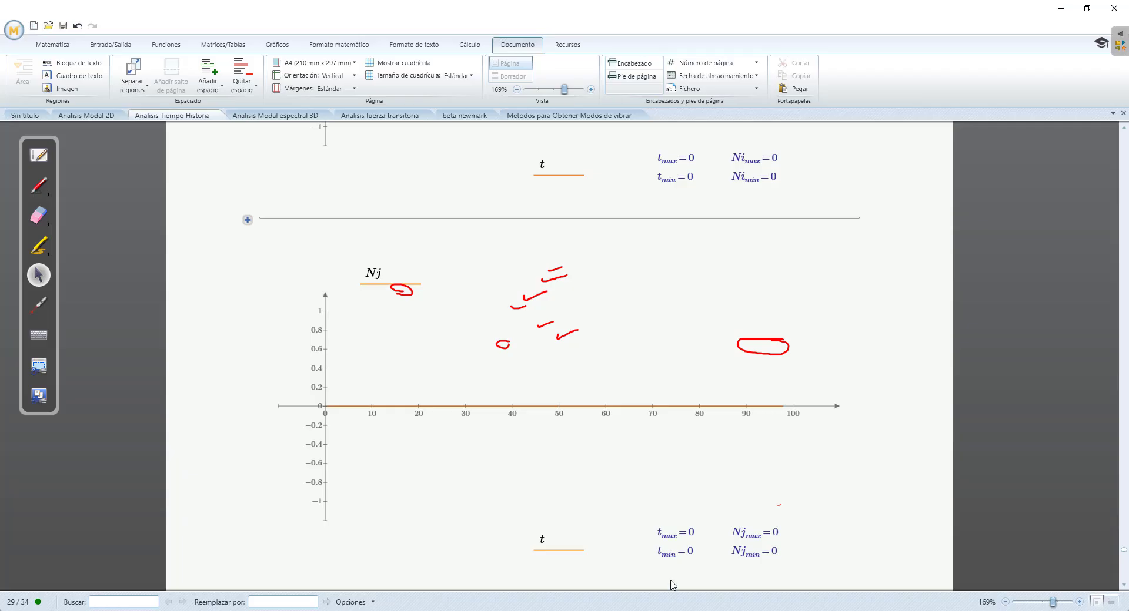
scroll(600, 373, "down", 5)
scroll(586, 384, "down", 6)
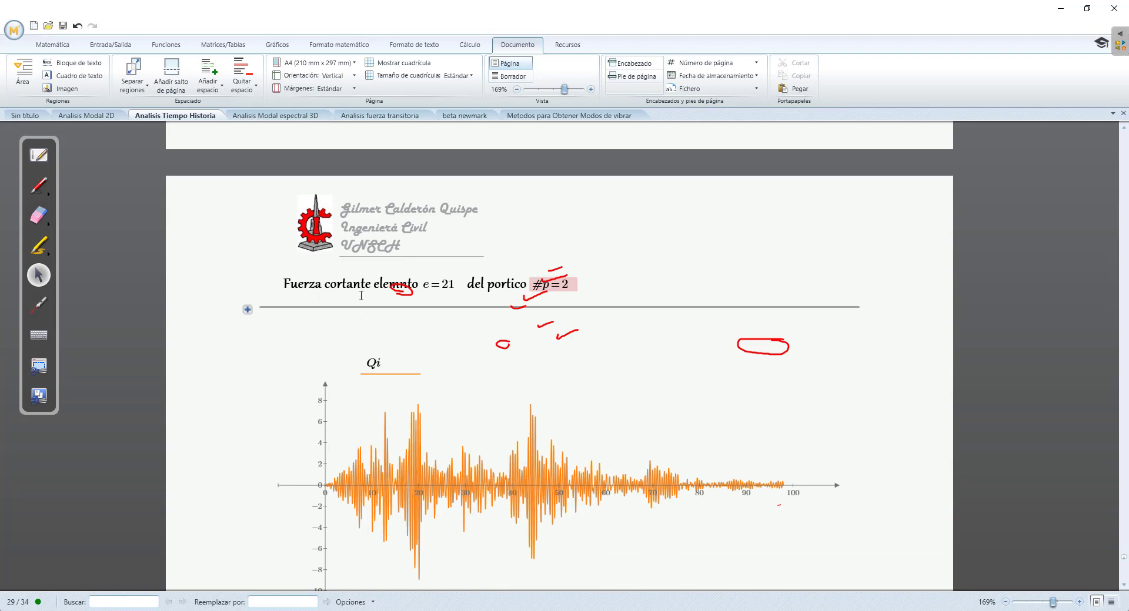
scroll(441, 292, "down", 3)
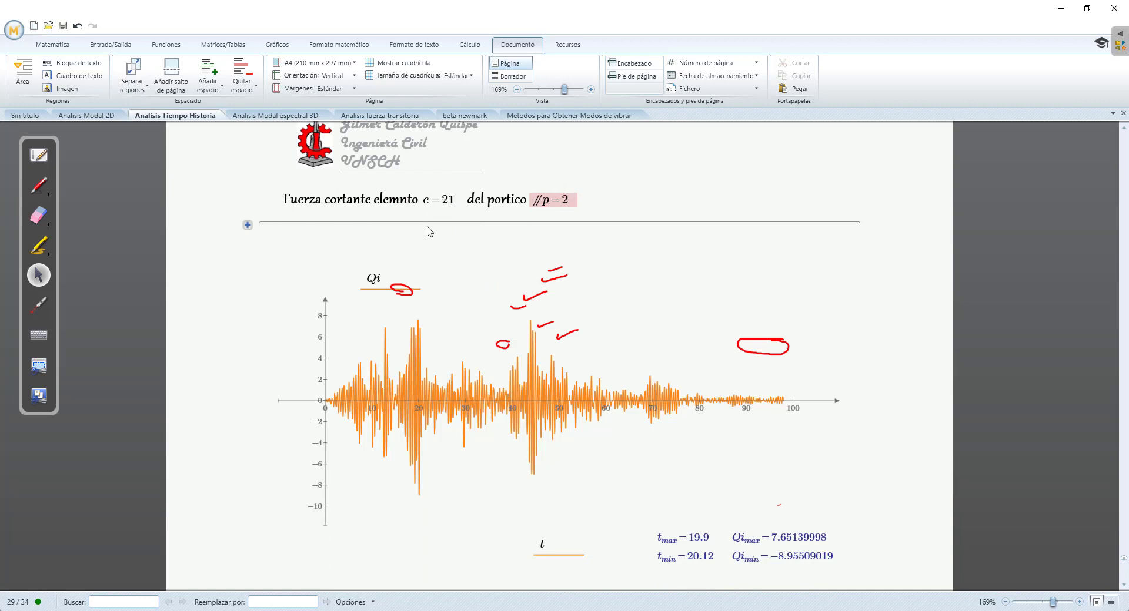
scroll(524, 313, "down", 5)
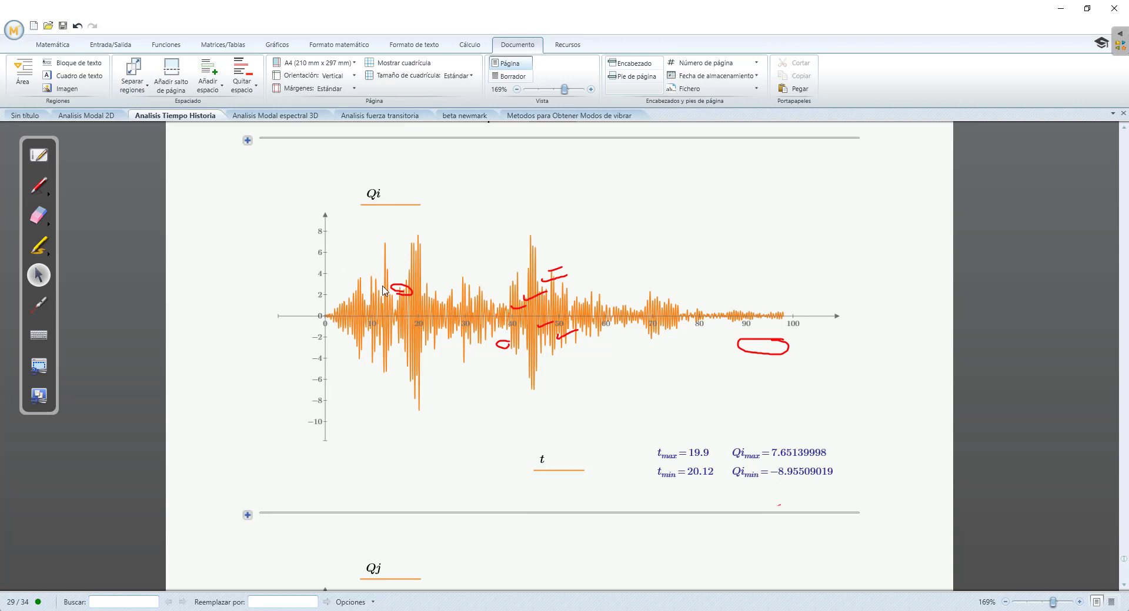
scroll(383, 291, "up", 4)
scroll(390, 305, "down", 2)
scroll(676, 385, "down", 2)
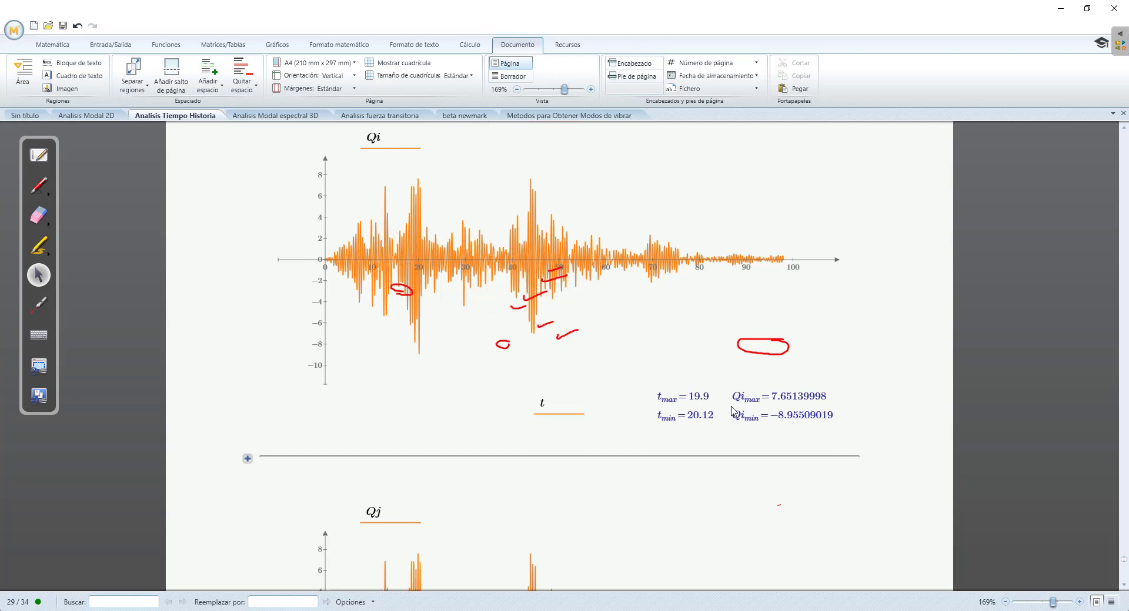
scroll(733, 412, "down", 2)
scroll(732, 351, "down", 1)
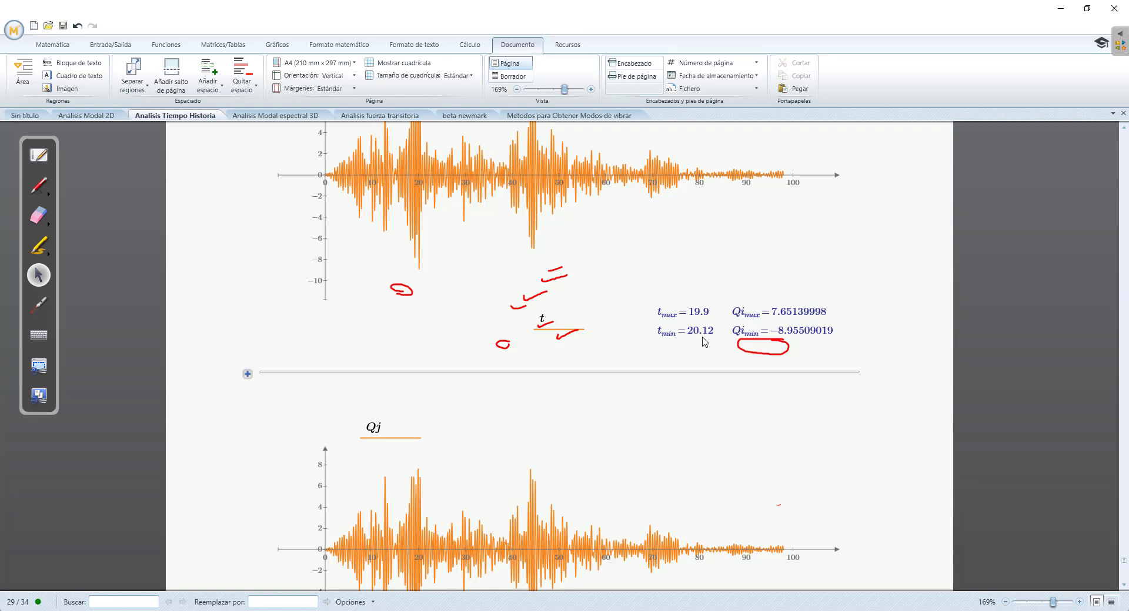
scroll(582, 340, "down", 4)
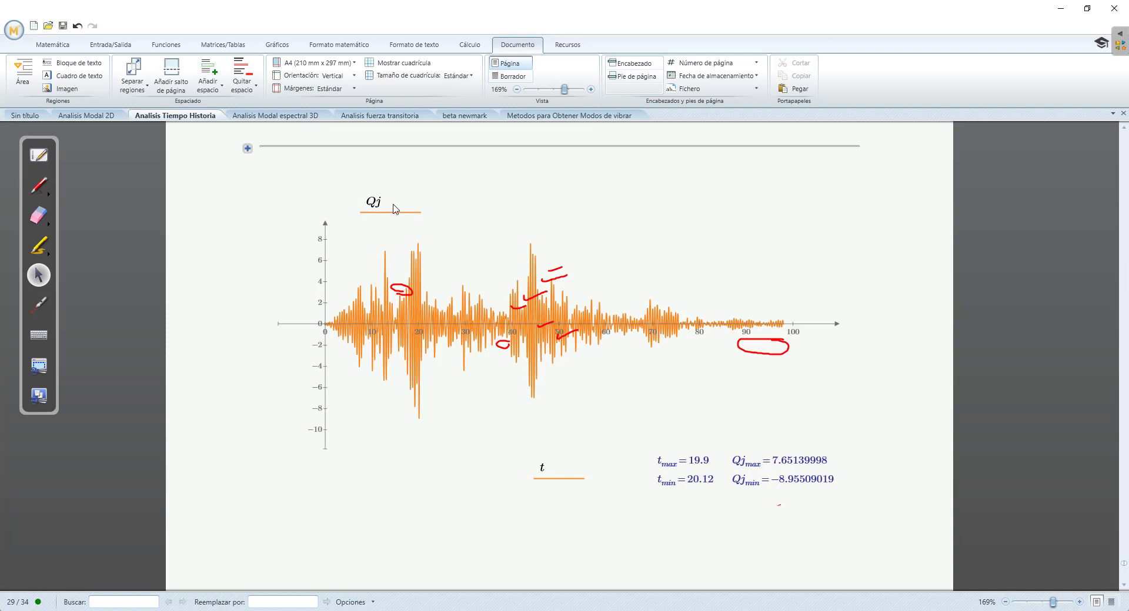
scroll(815, 341, "down", 1)
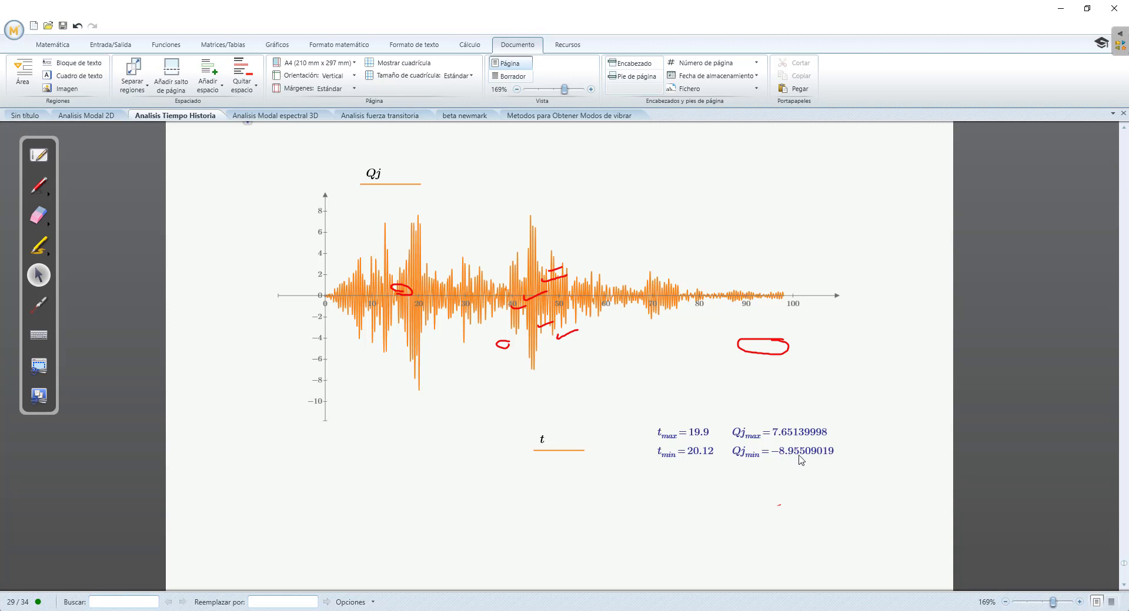
Examine the Mi and Mj bending moment plots and their extremes for element 21 of portico 2
scroll(647, 458, "down", 3)
scroll(656, 458, "down", 6)
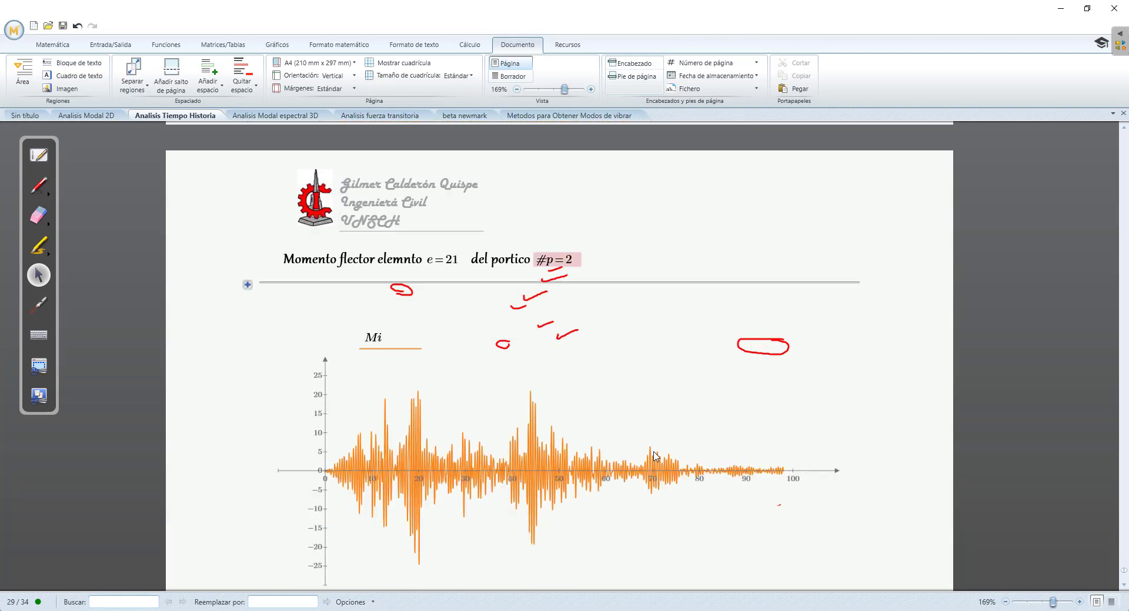
scroll(655, 457, "down", 1)
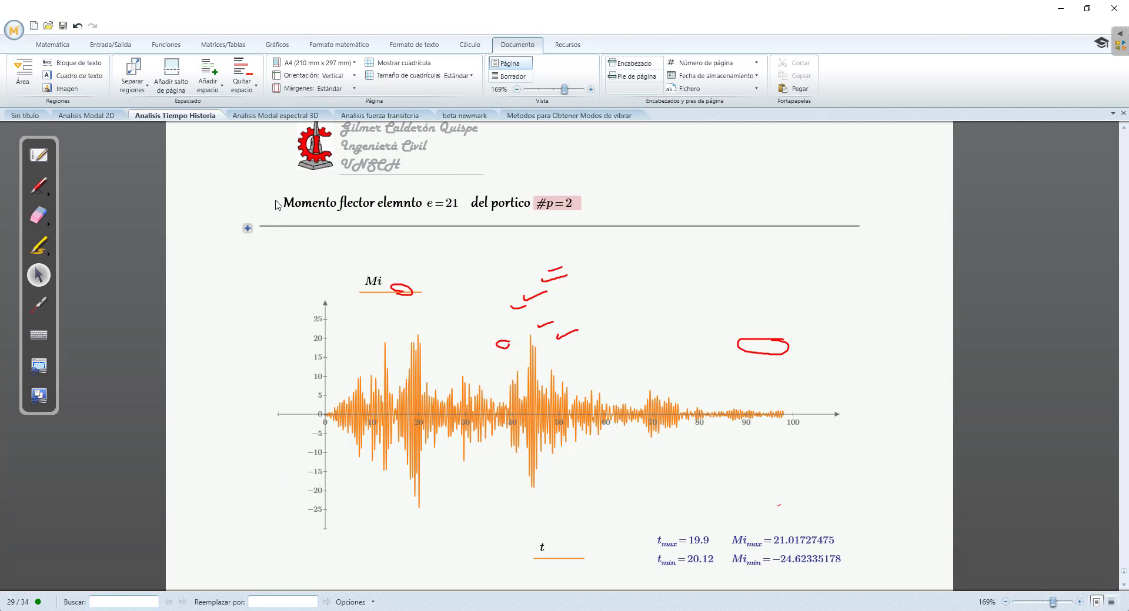
scroll(327, 355, "down", 1)
scroll(327, 355, "down", 1)
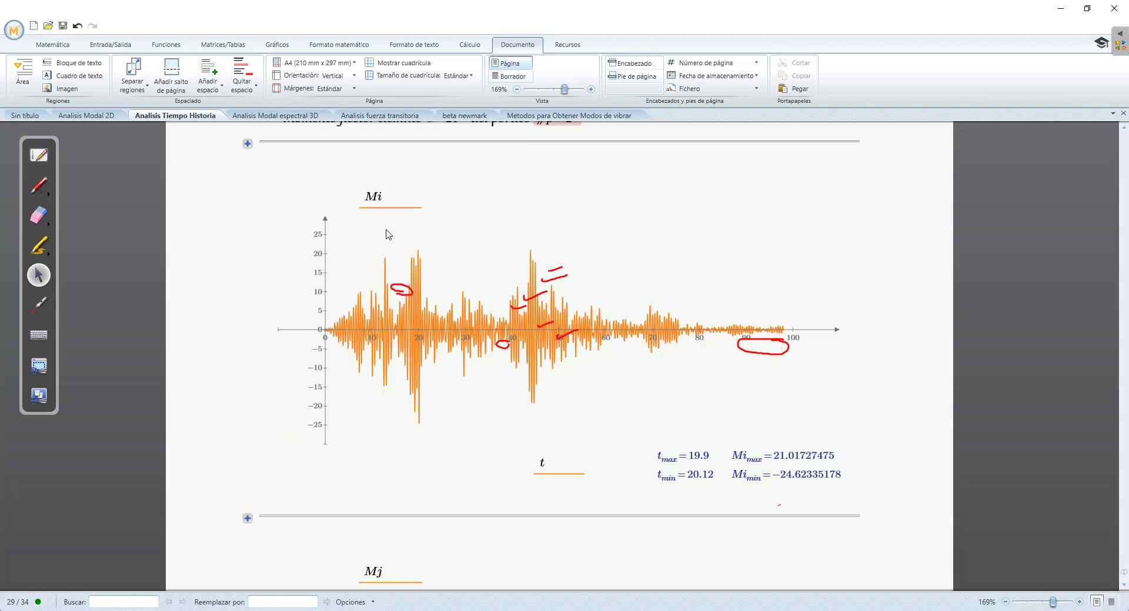
scroll(449, 296, "down", 5)
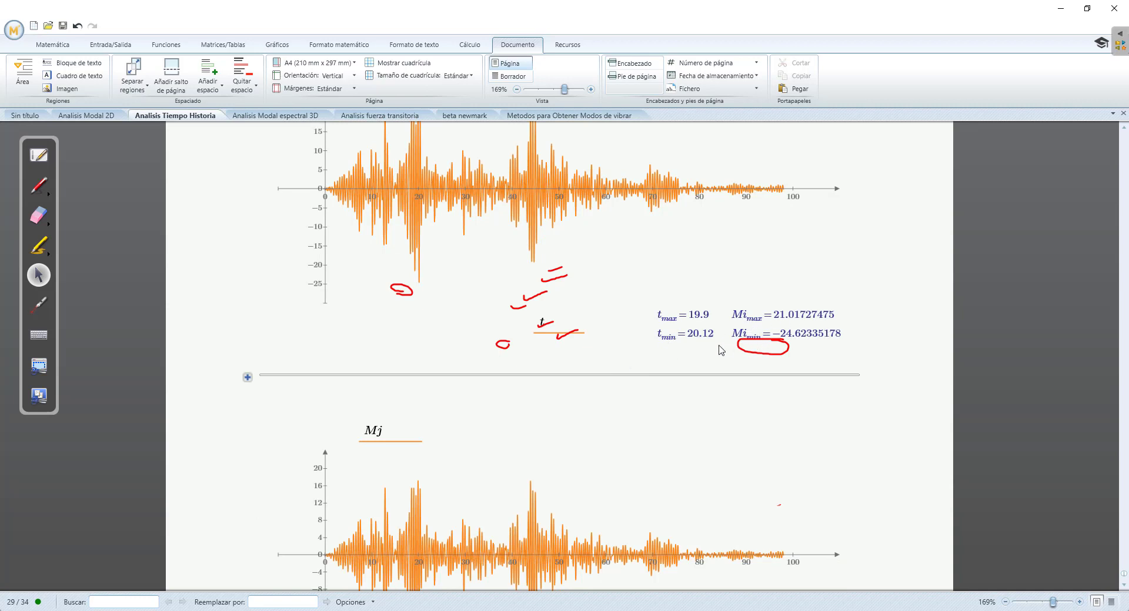
scroll(709, 381, "down", 5)
scroll(664, 385, "down", 9)
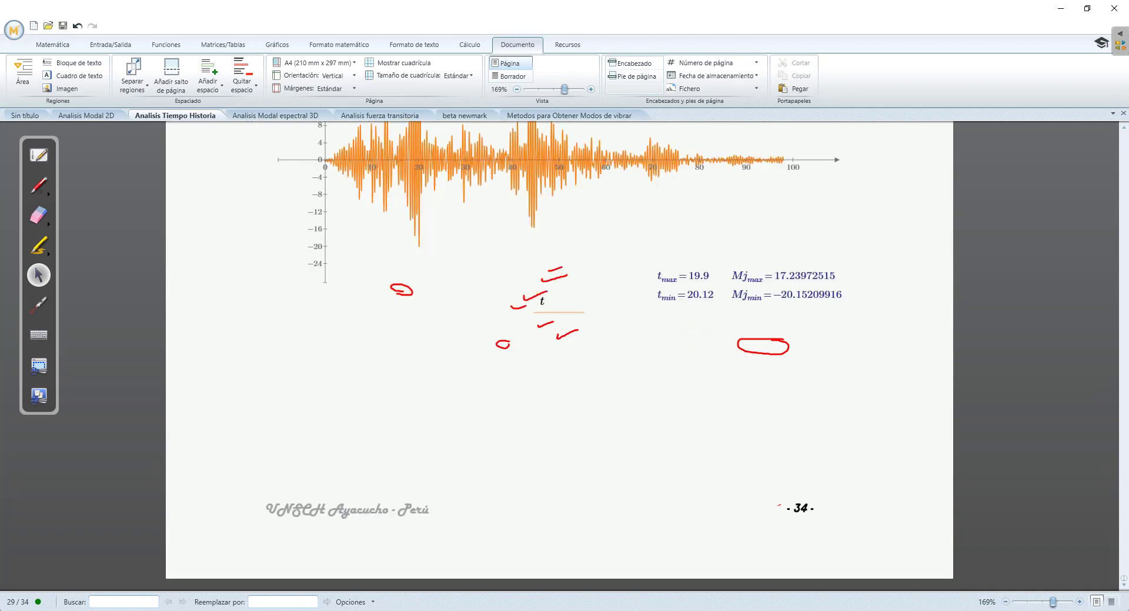
Switch to AnalisisModalEspectral.pdf in Foxit PhantomPDF and find the element 21 comparison table, Cuadro 6, in the Esfuerzos en elementos section
key("alt+Tab")
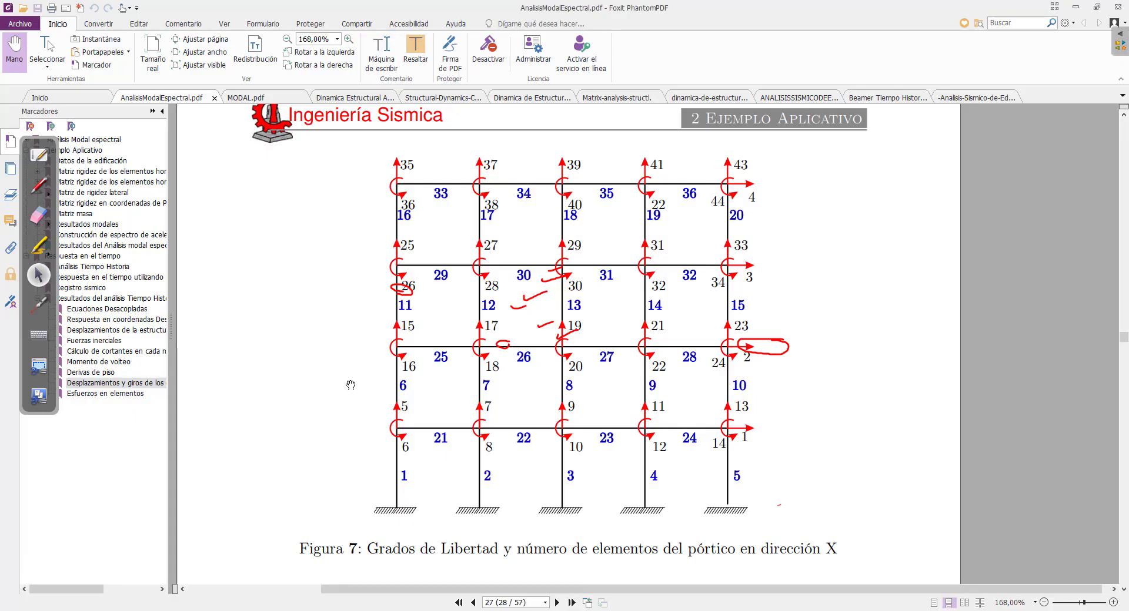
left_click(135, 395)
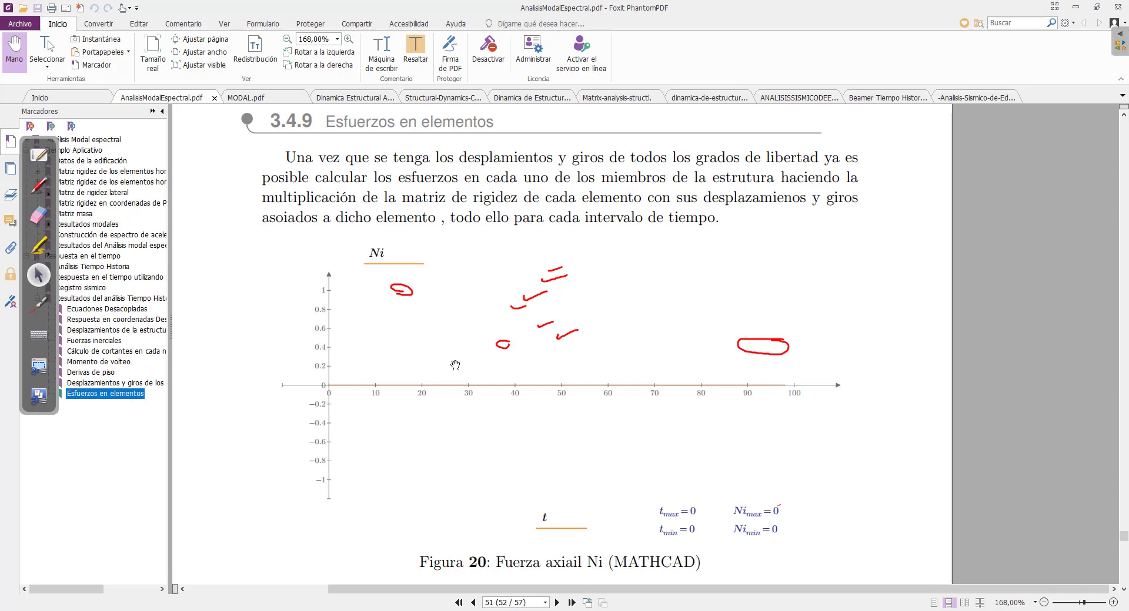
scroll(464, 365, "down", 20)
scroll(497, 380, "down", 10)
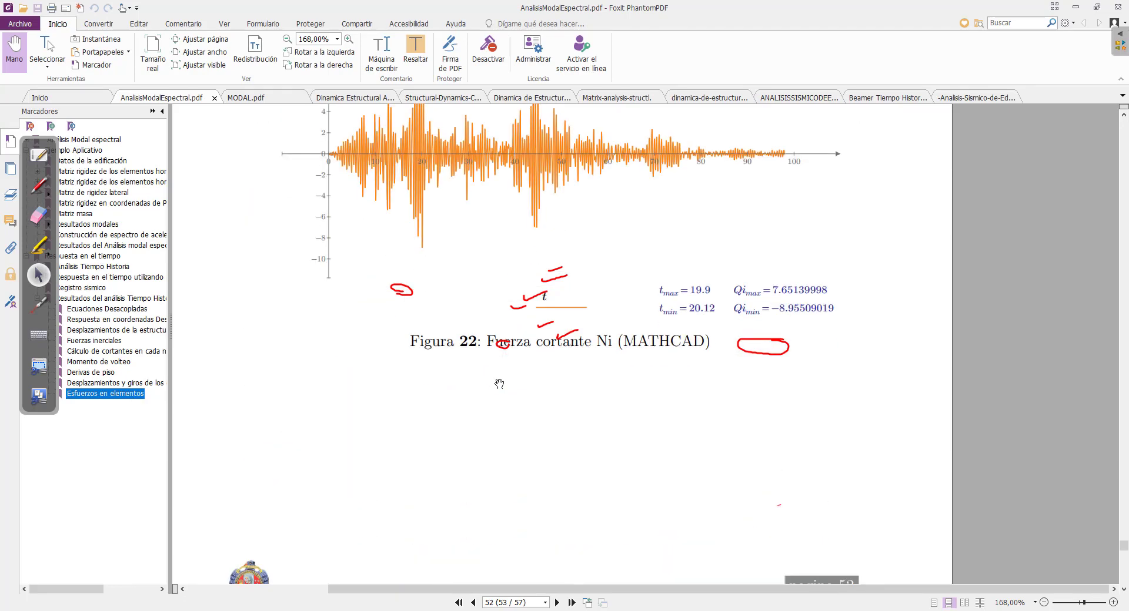
scroll(531, 336, "down", 5)
scroll(531, 336, "down", 15)
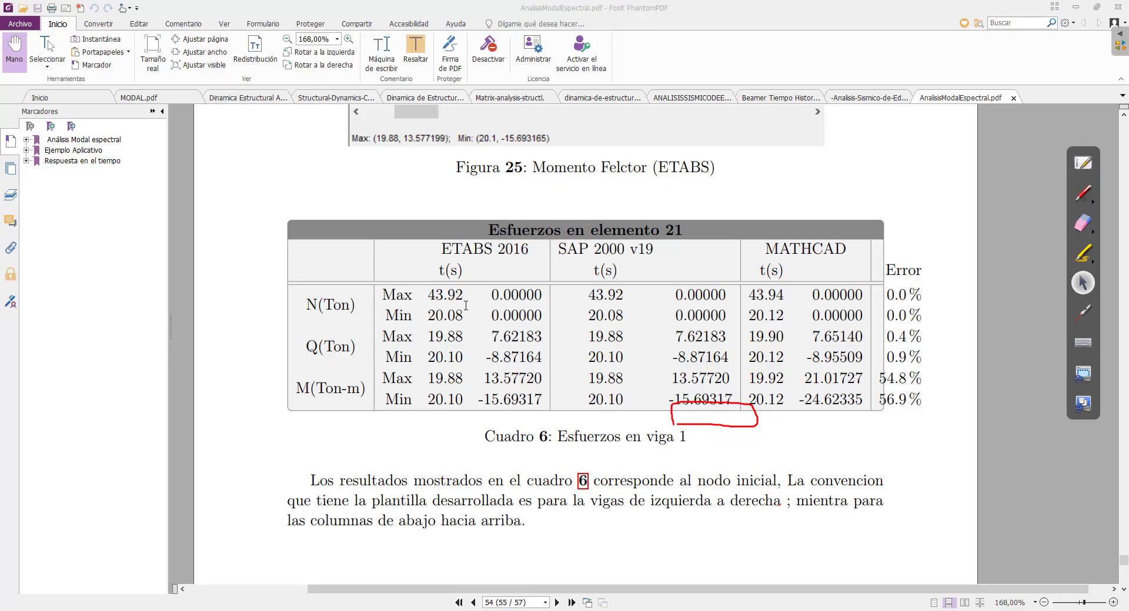
With the red pen, underline the ETABS axial force values in Cuadro 6 and box the matching MATHCAD values
left_click(1082, 196)
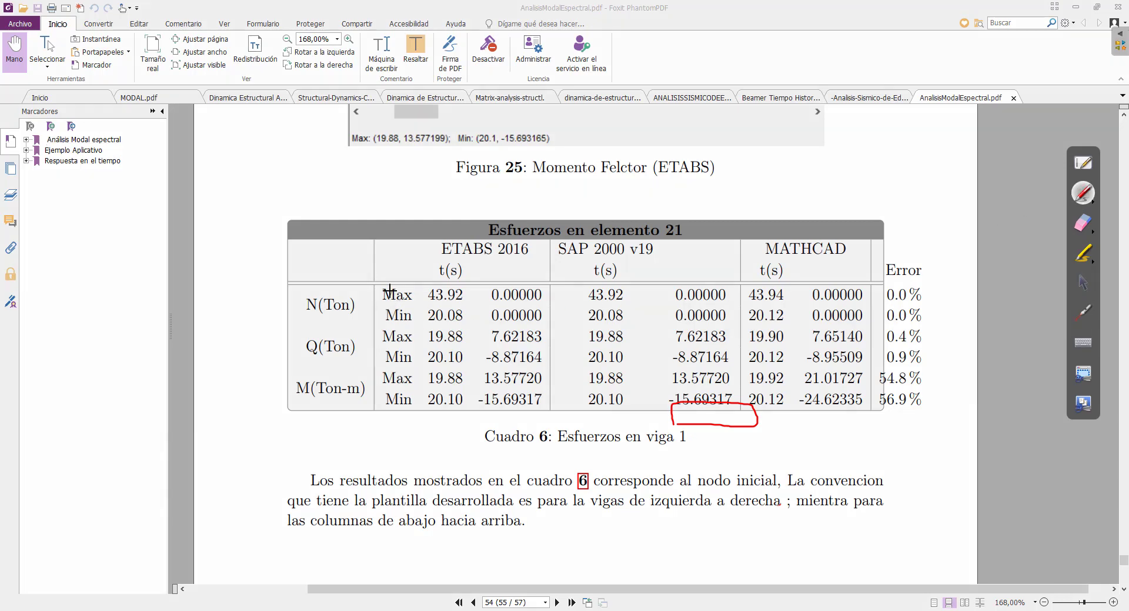
left_click_drag(390, 290, 388, 315)
mouse_move(479, 299)
left_mouse_down()
mouse_move(539, 300)
mouse_move(541, 321)
left_mouse_up()
mouse_move(816, 304)
left_mouse_down()
mouse_move(855, 303)
mouse_move(833, 324)
mouse_move(862, 323)
mouse_move(827, 286)
mouse_move(810, 320)
left_mouse_up()
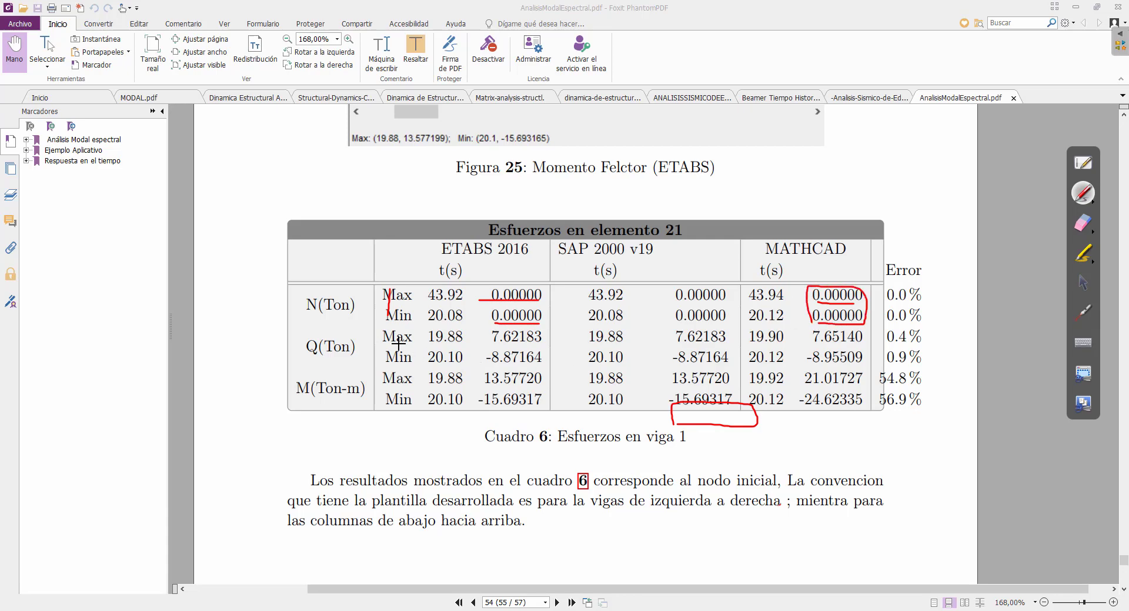
Mark the ETABS and MATHCAD shear forces in red, circle their minimum times, and draw a line linking the two times
left_click_drag(385, 345, 487, 344)
left_click_drag(488, 331, 490, 340)
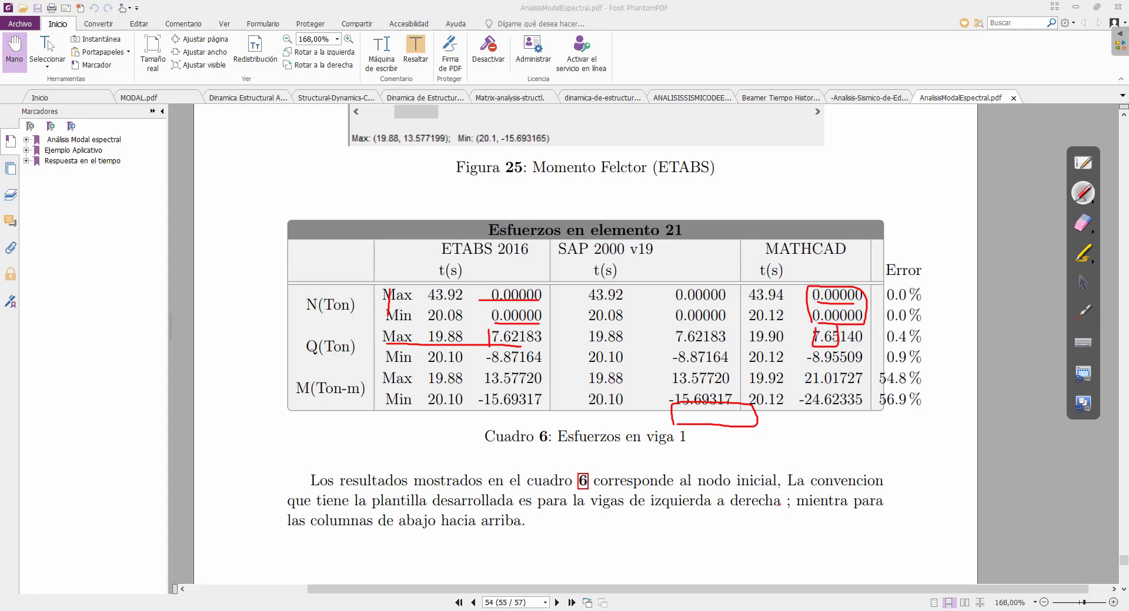
mouse_move(489, 346)
left_mouse_down()
mouse_move(489, 359)
mouse_move(524, 351)
left_mouse_up()
mouse_move(779, 345)
left_mouse_down()
mouse_move(742, 348)
mouse_move(765, 369)
mouse_move(789, 354)
left_mouse_up()
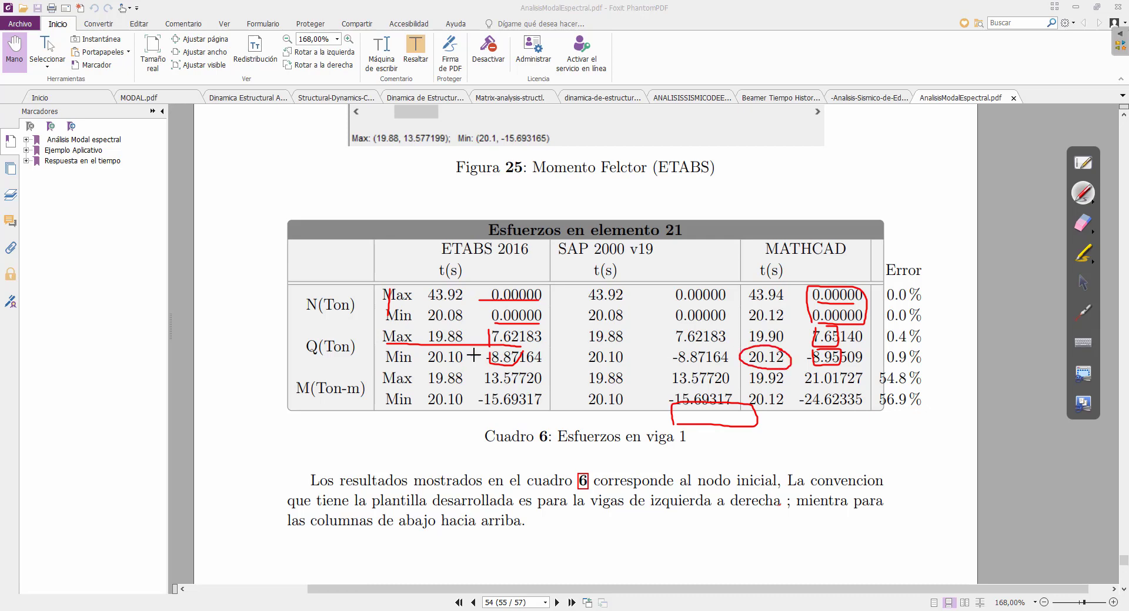
mouse_move(469, 351)
left_mouse_down()
mouse_move(418, 352)
mouse_move(442, 363)
mouse_move(744, 312)
mouse_move(750, 347)
left_mouse_up()
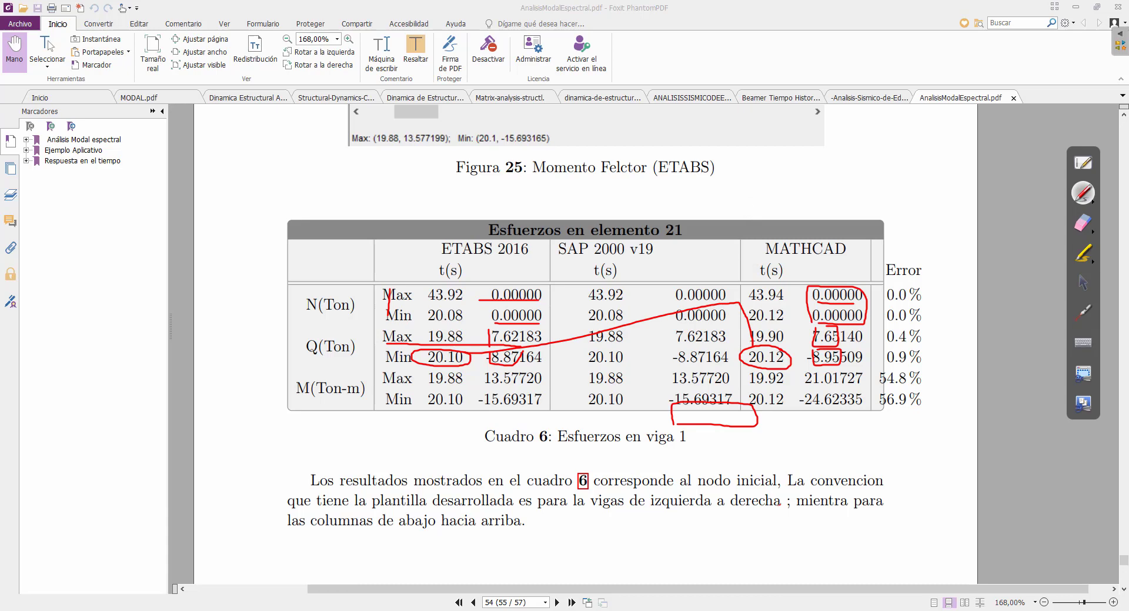
Write Δt = 0.02 in red above the MATHCAD column of the table and frame the note
mouse_move(749, 190)
left_mouse_down()
mouse_move(762, 207)
mouse_move(748, 208)
mouse_move(779, 194)
mouse_move(812, 200)
mouse_move(857, 182)
mouse_move(855, 191)
left_mouse_up()
left_click(839, 190)
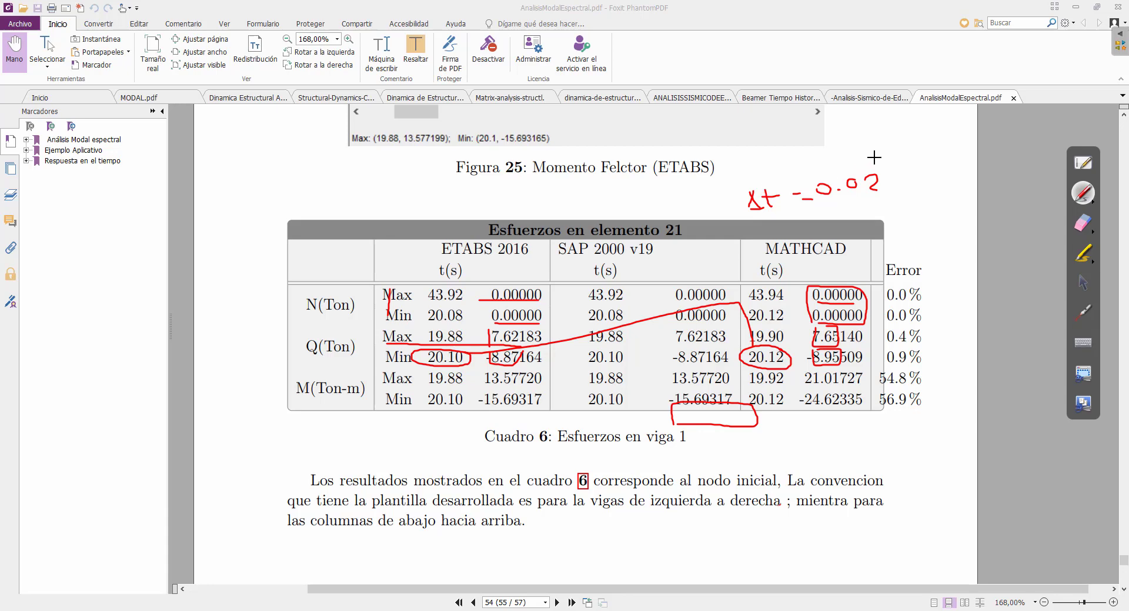
mouse_move(889, 156)
left_mouse_down()
mouse_move(892, 174)
mouse_move(808, 217)
mouse_move(720, 187)
mouse_move(882, 166)
left_mouse_up()
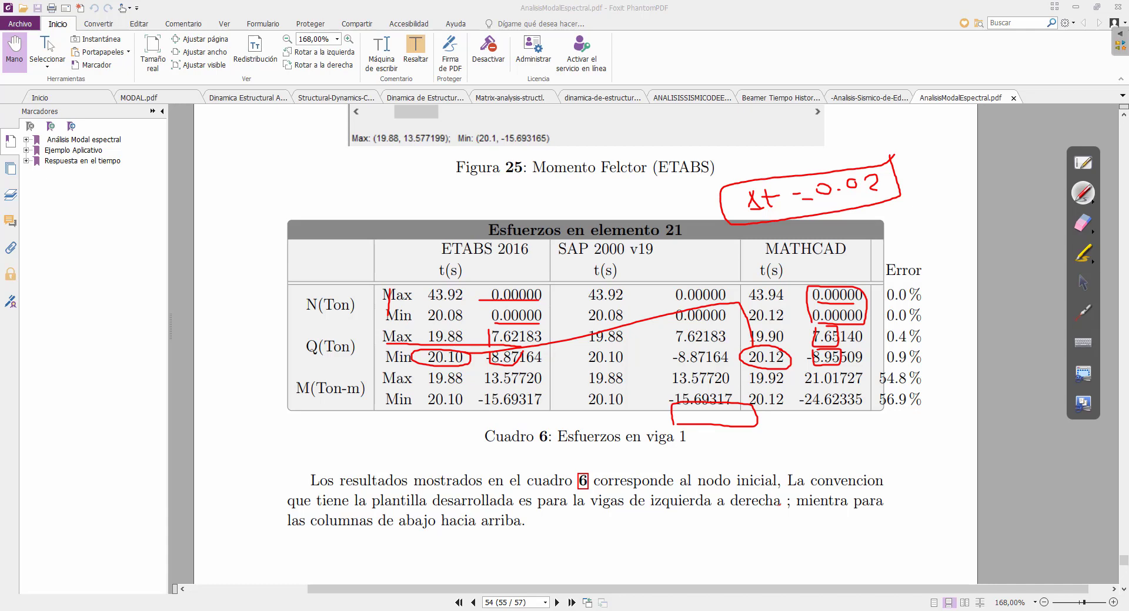
Switch back to the Mathcad worksheet, bring up the extremes of the Mi plot, and save the worksheet
left_click(1094, 284)
left_click(672, 596)
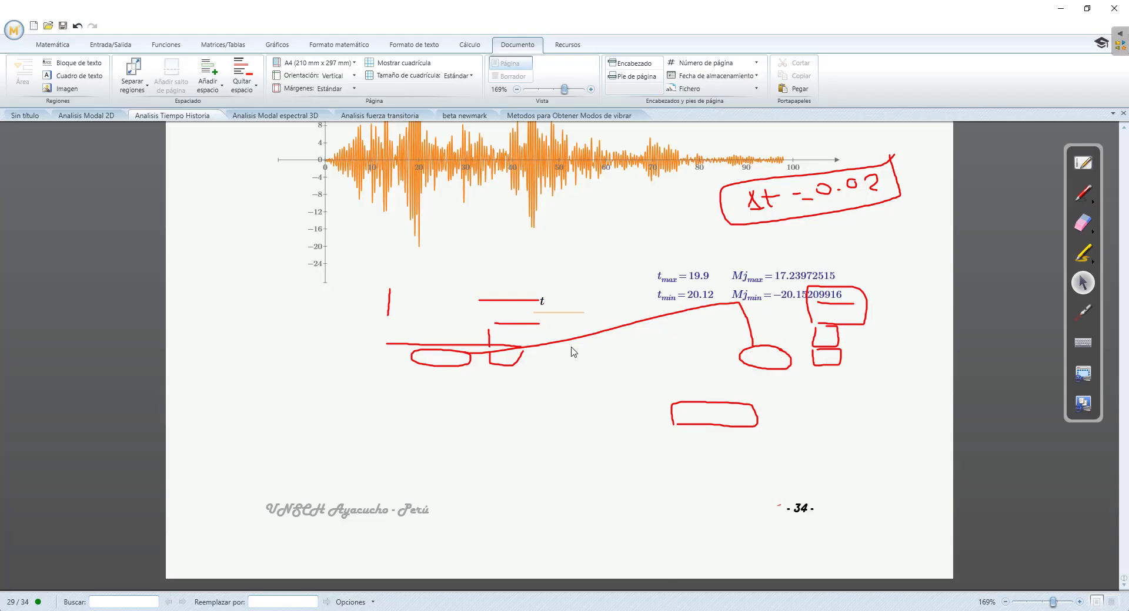
scroll(594, 409, "up", 5)
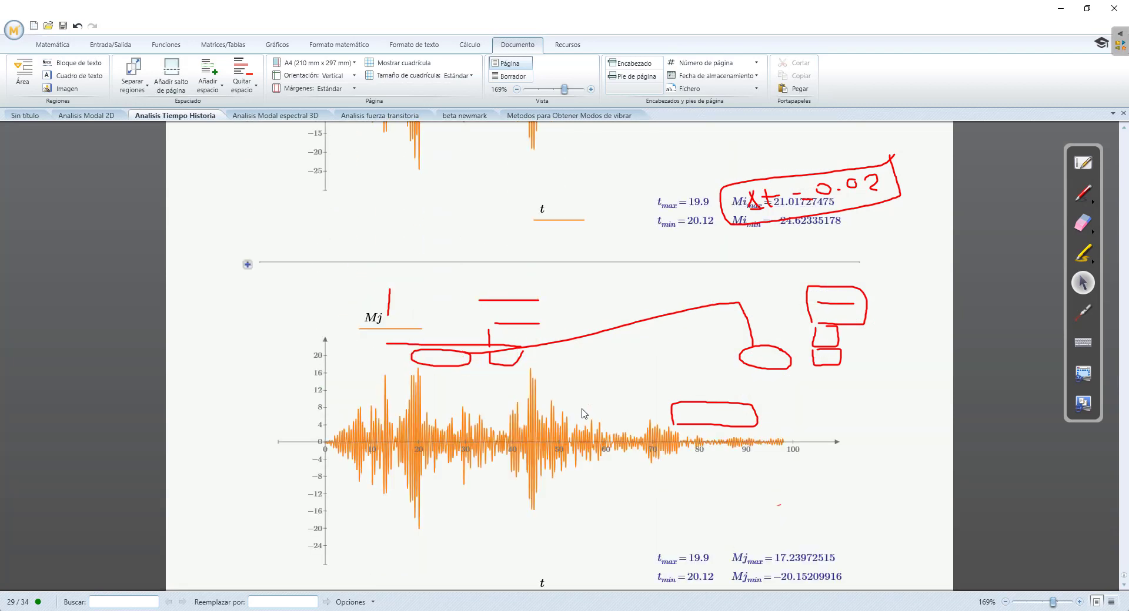
scroll(583, 413, "up", 2)
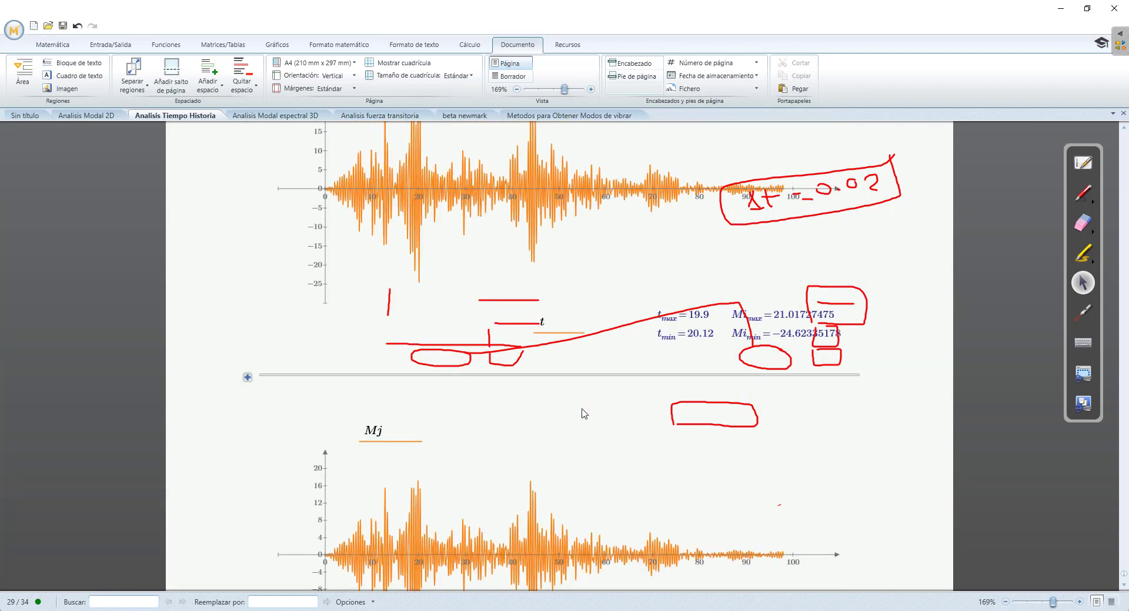
left_click(63, 26)
Erase the red pen annotations from the screen and review the Mi bending moment plot of element 21
left_click(1082, 223)
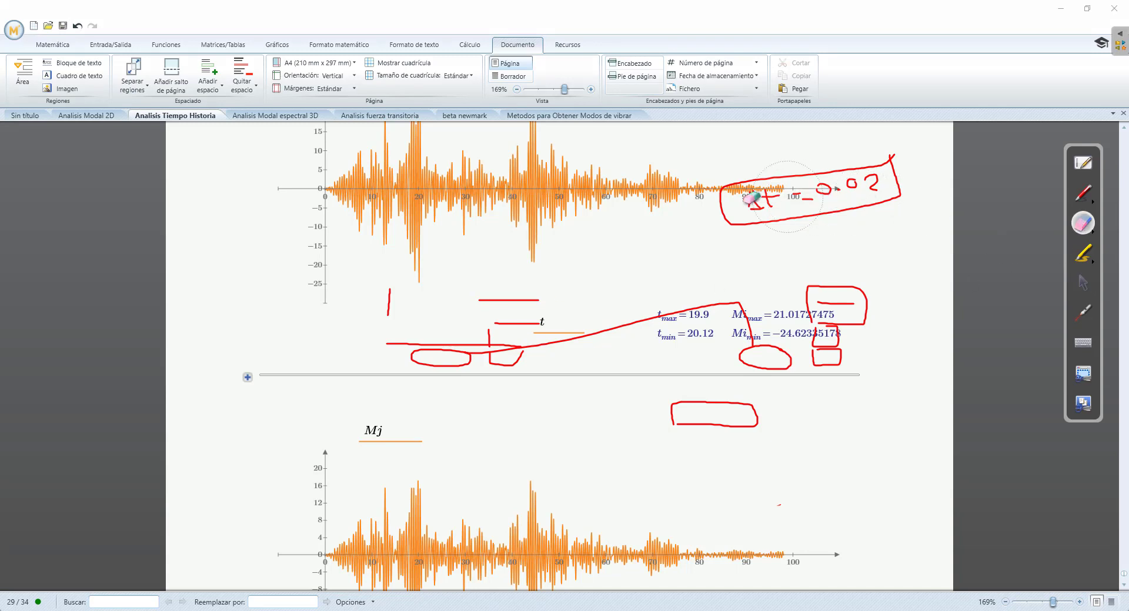
mouse_move(706, 206)
left_mouse_down()
mouse_move(888, 180)
mouse_move(856, 264)
mouse_move(801, 345)
mouse_move(844, 298)
mouse_move(718, 340)
mouse_move(469, 350)
mouse_move(390, 313)
mouse_move(539, 315)
mouse_move(674, 411)
mouse_move(747, 329)
mouse_move(723, 294)
mouse_move(772, 345)
left_mouse_up()
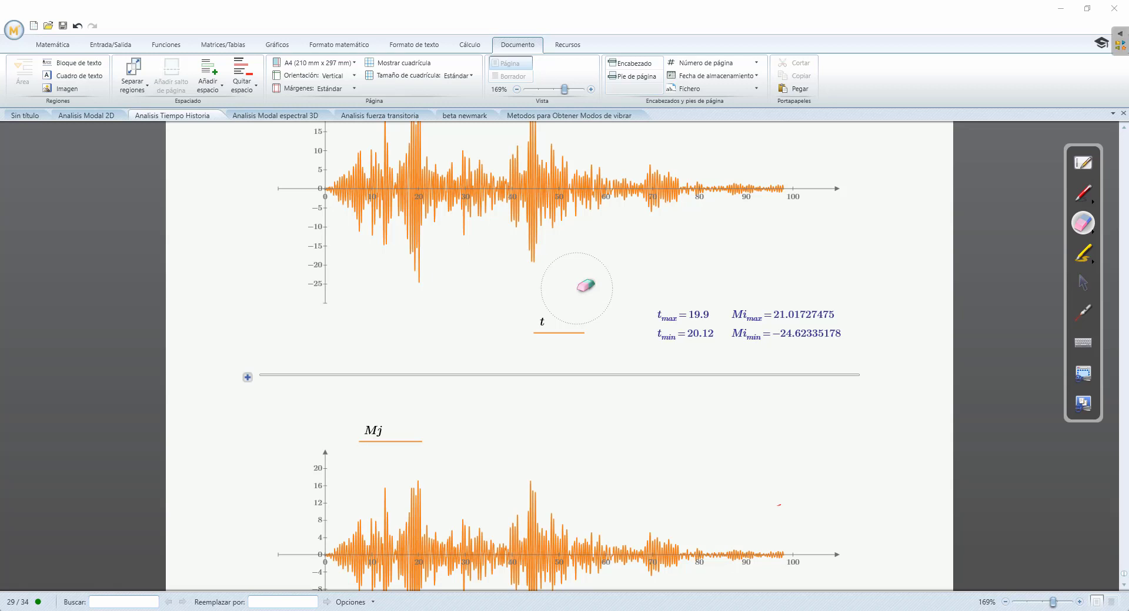
left_click(1083, 283)
scroll(284, 322, "up", 2)
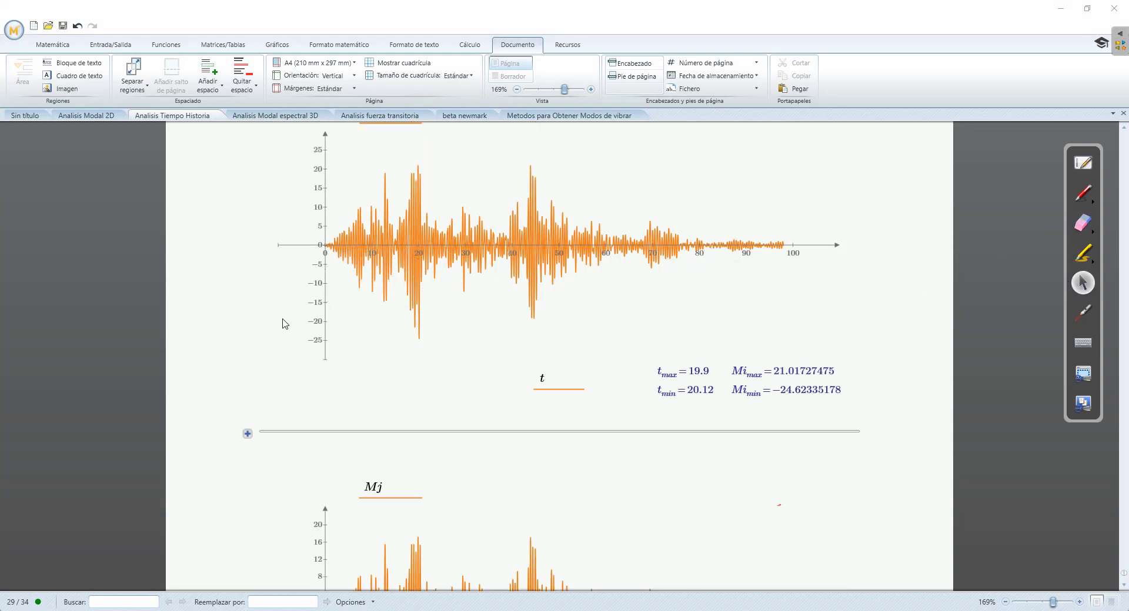
scroll(283, 322, "up", 4)
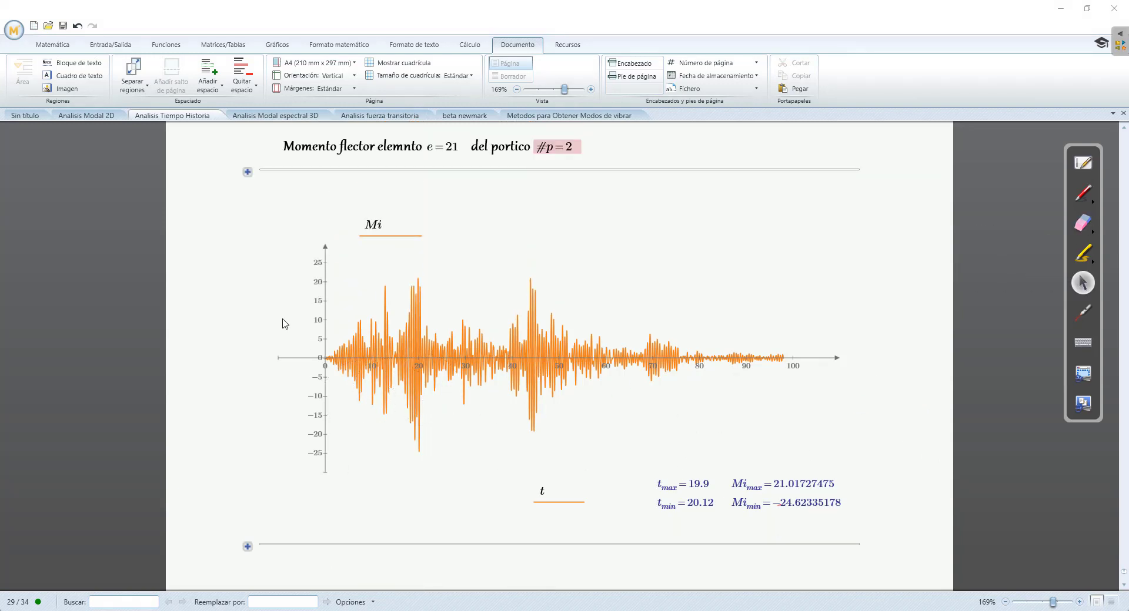
scroll(284, 323, "down", 3)
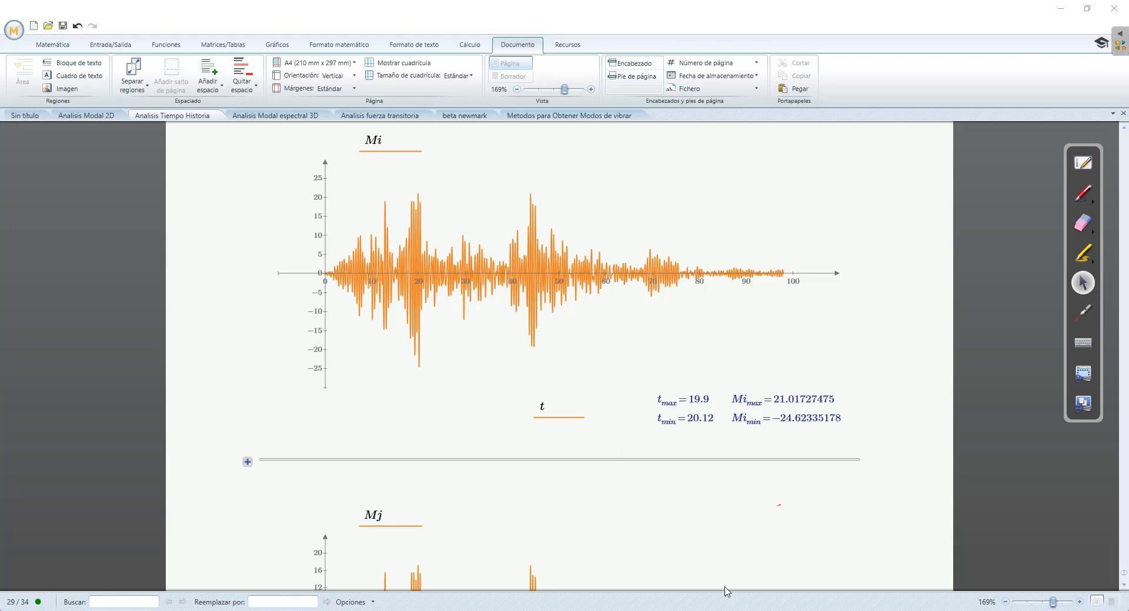
Switch to Foxit PhantomPDF and show the dinamica-de-estructuras book followed by Matrix-analysis-structl.pdf
key("alt+Tab")
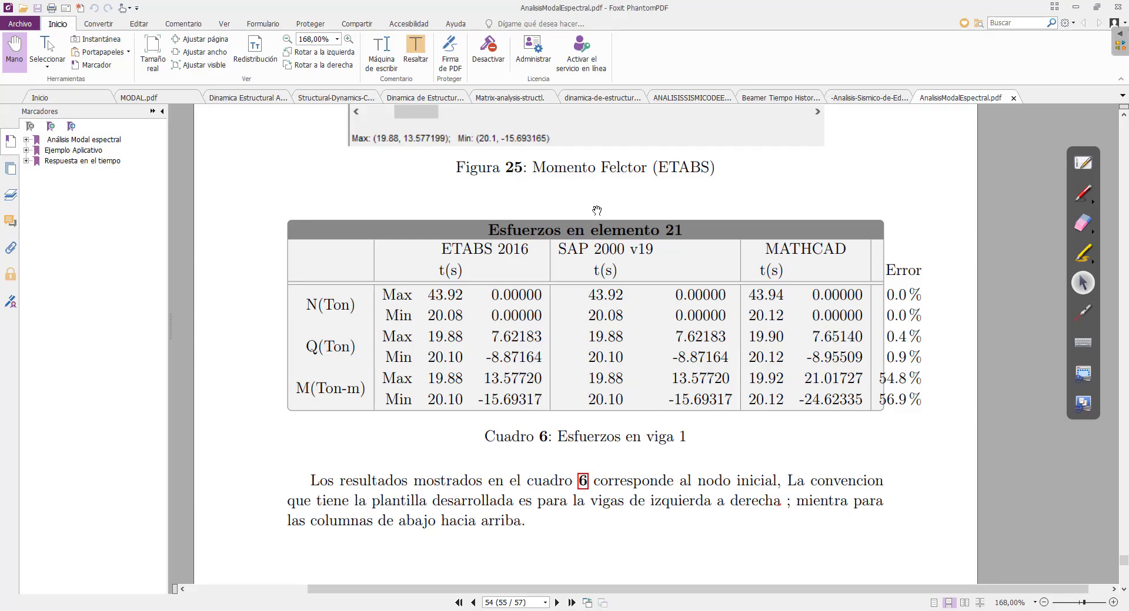
left_click(599, 99)
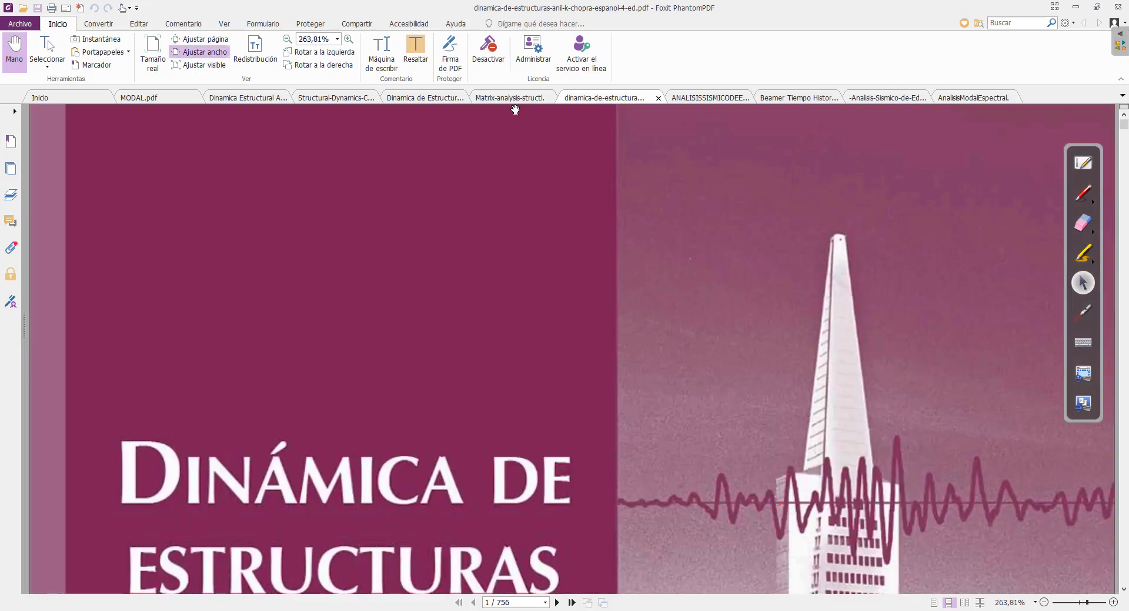
left_click(515, 99)
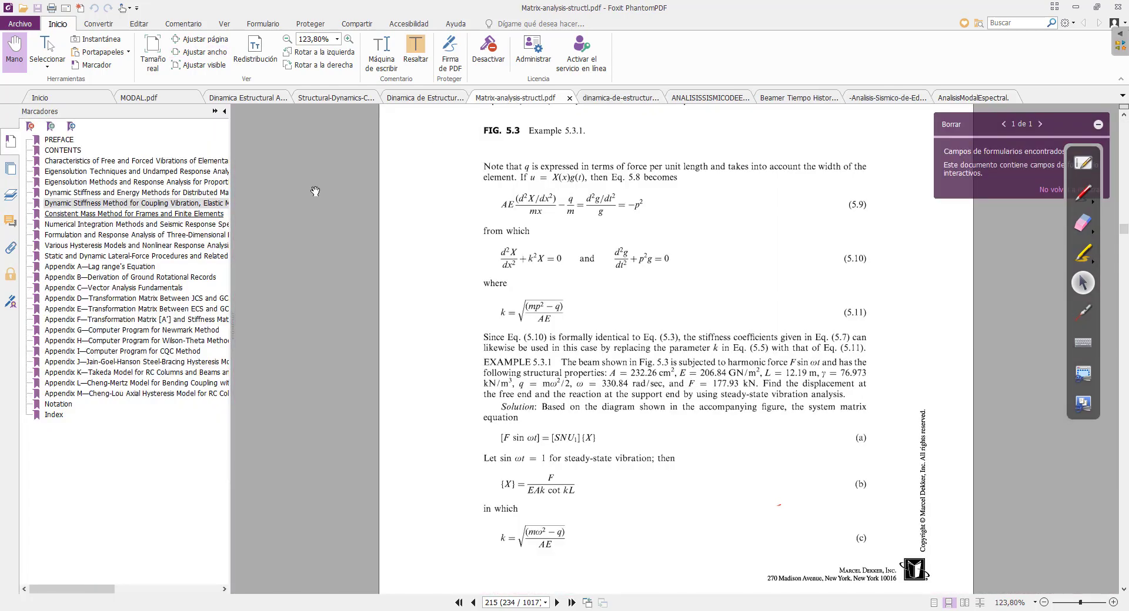
Return to the beginning of Matrix-analysis-structl.pdf and show its cover and title page enlarged to 174,80%
scroll(626, 282, "up", 10)
scroll(626, 283, "up", 3)
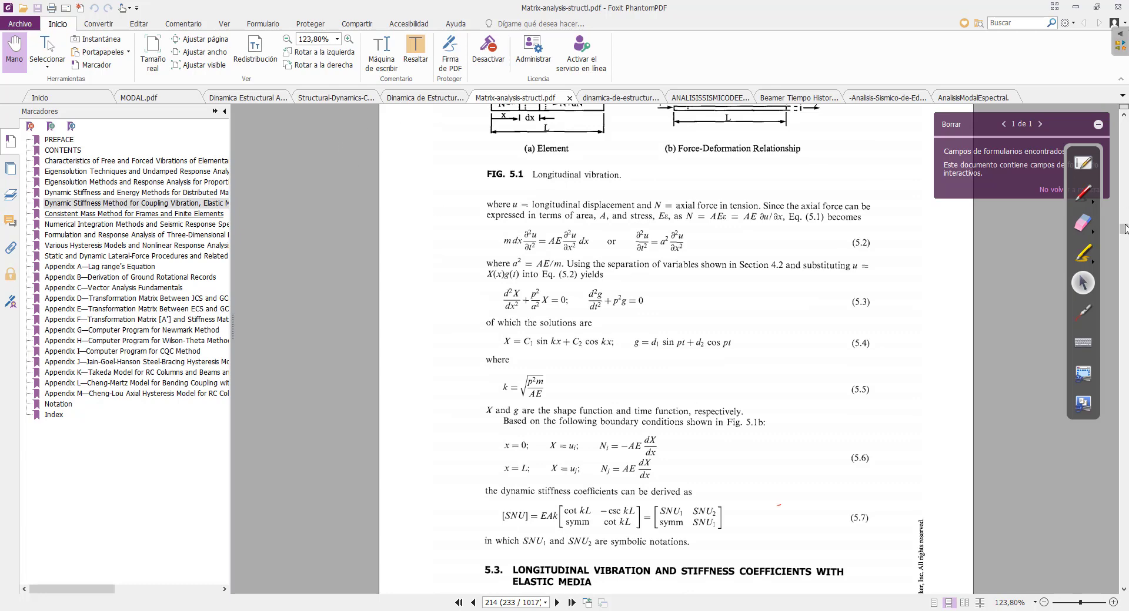
left_click_drag(1125, 229, 1124, 112)
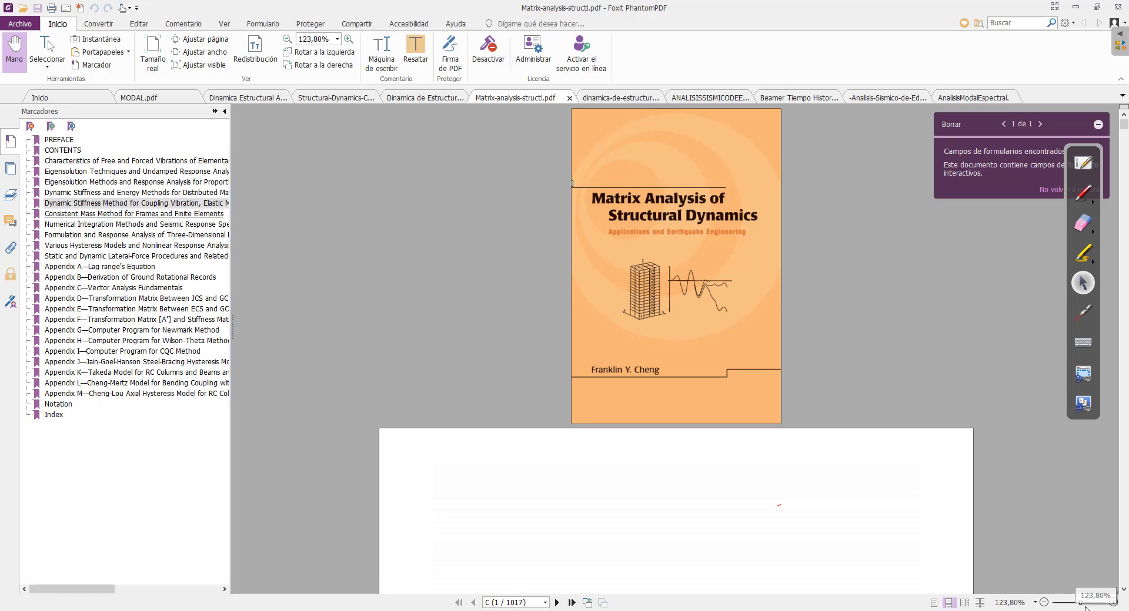
left_click_drag(1082, 602, 1086, 602)
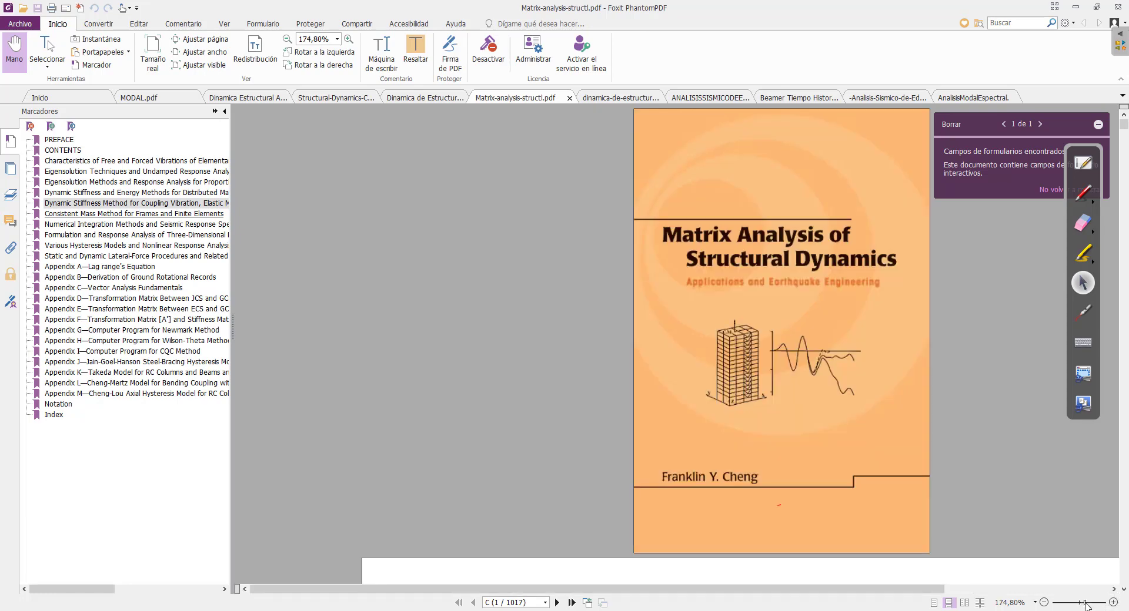
scroll(679, 346, "down", 3)
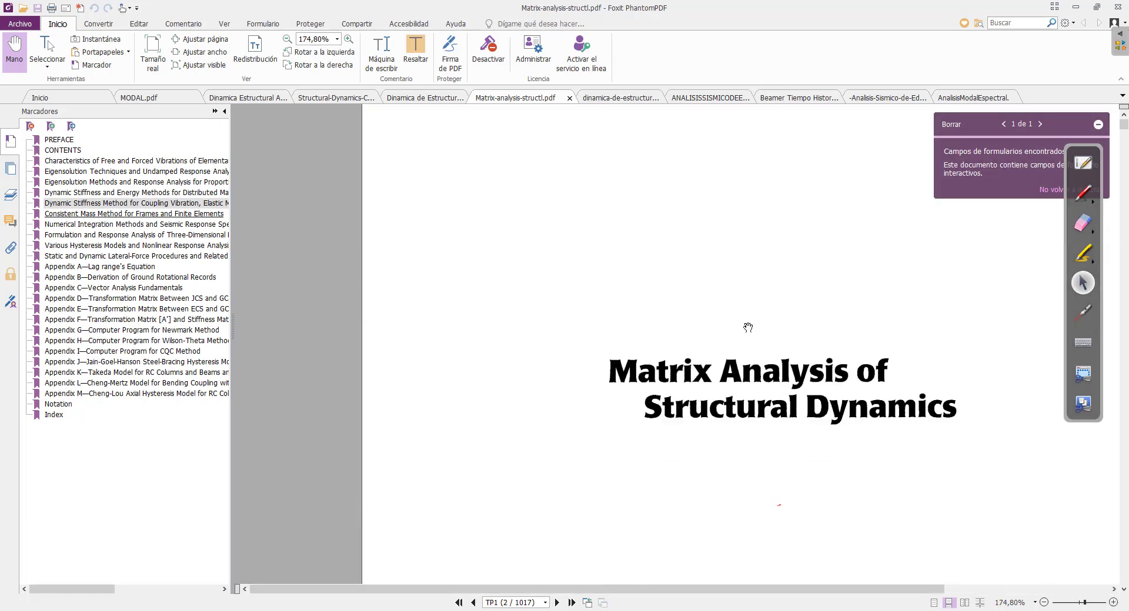
left_click_drag(749, 327, 575, 301)
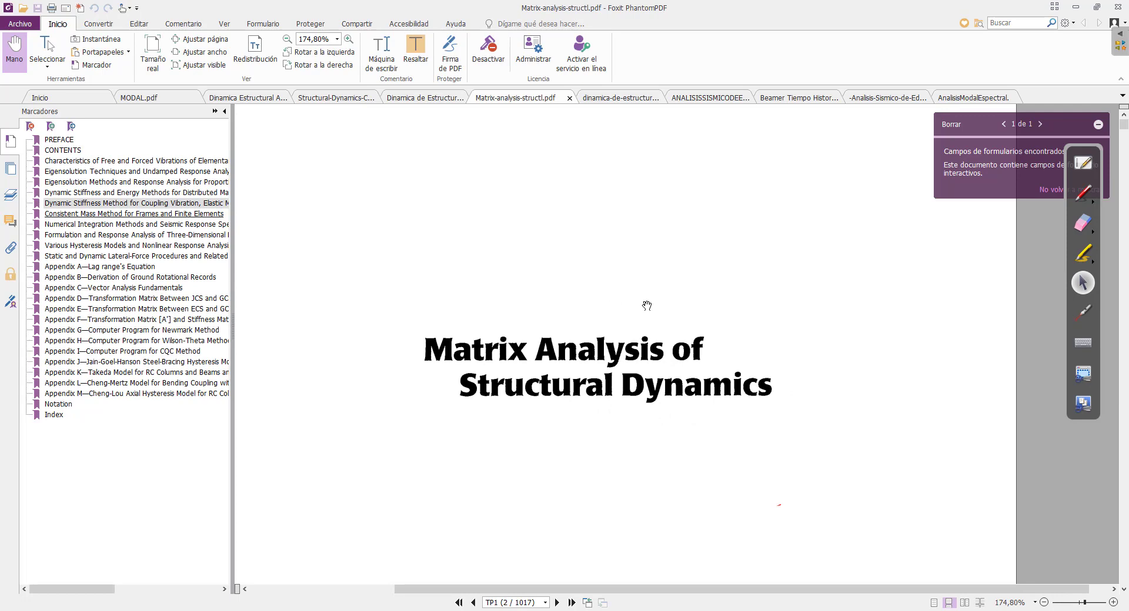
Bring up the Structural-Dynamics-C-hart (1).pdf book and show its front cover on page 1
left_click(341, 100)
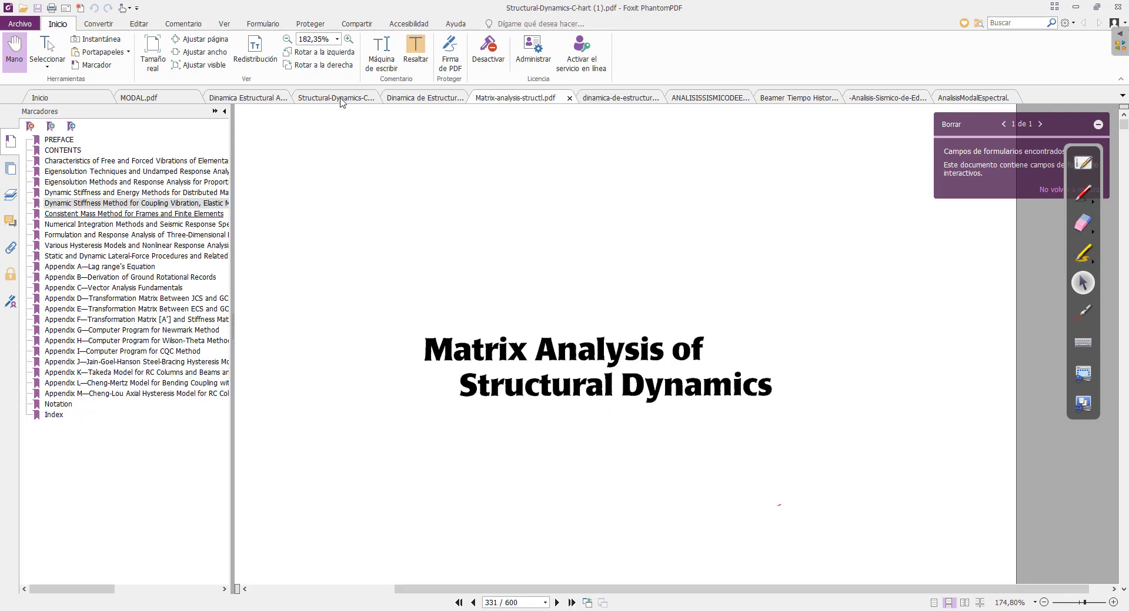
scroll(498, 227, "up", 3)
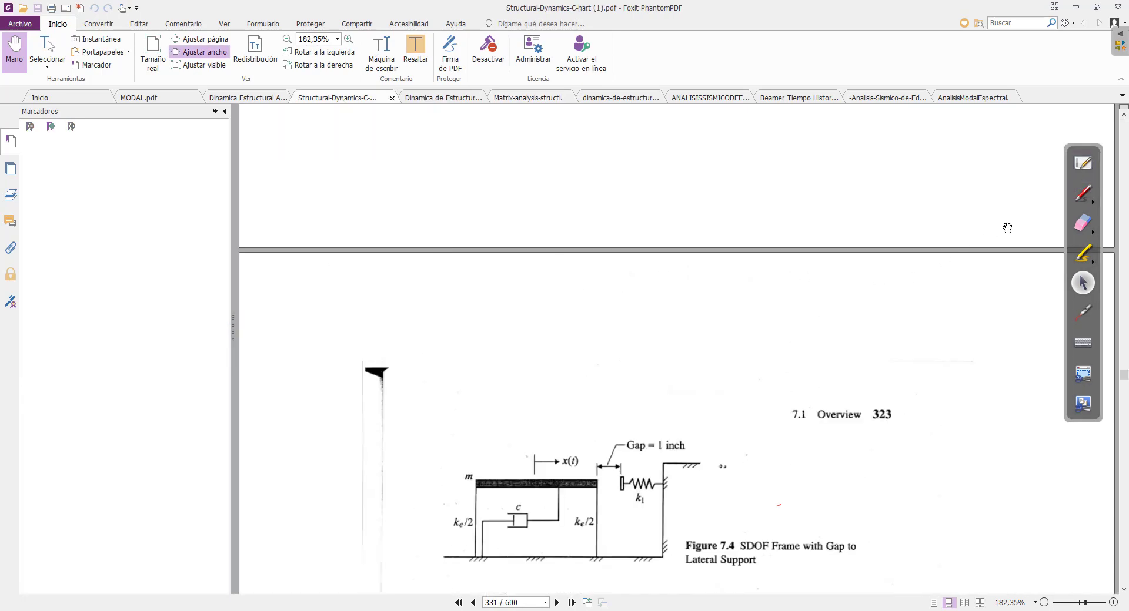
left_click_drag(1124, 375, 1123, 120)
scroll(701, 270, "down", 10)
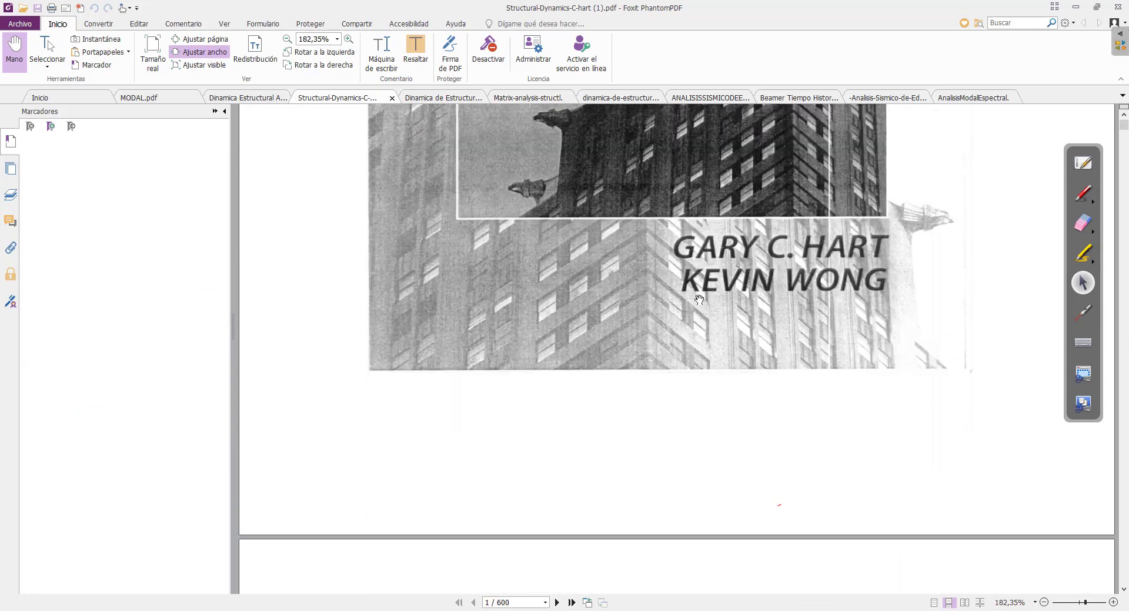